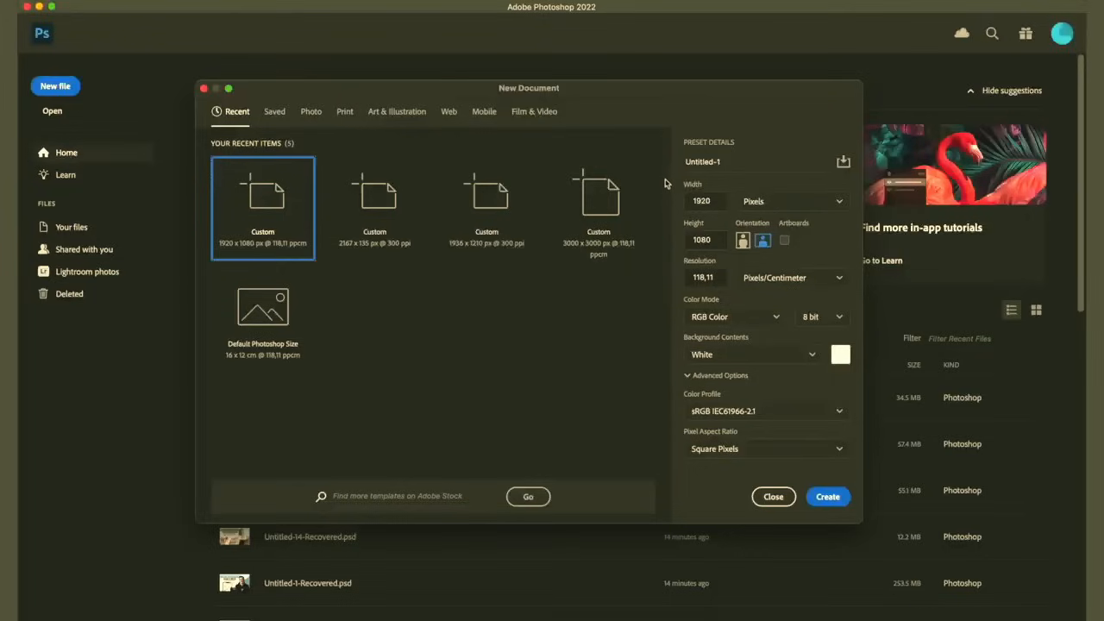
Step: Create a new document 1920 pixels wide and 1080 pixels high
{"action": "double_click", "coordinate": [718, 201]}
{"action": "left_click", "coordinate": [718, 201]}
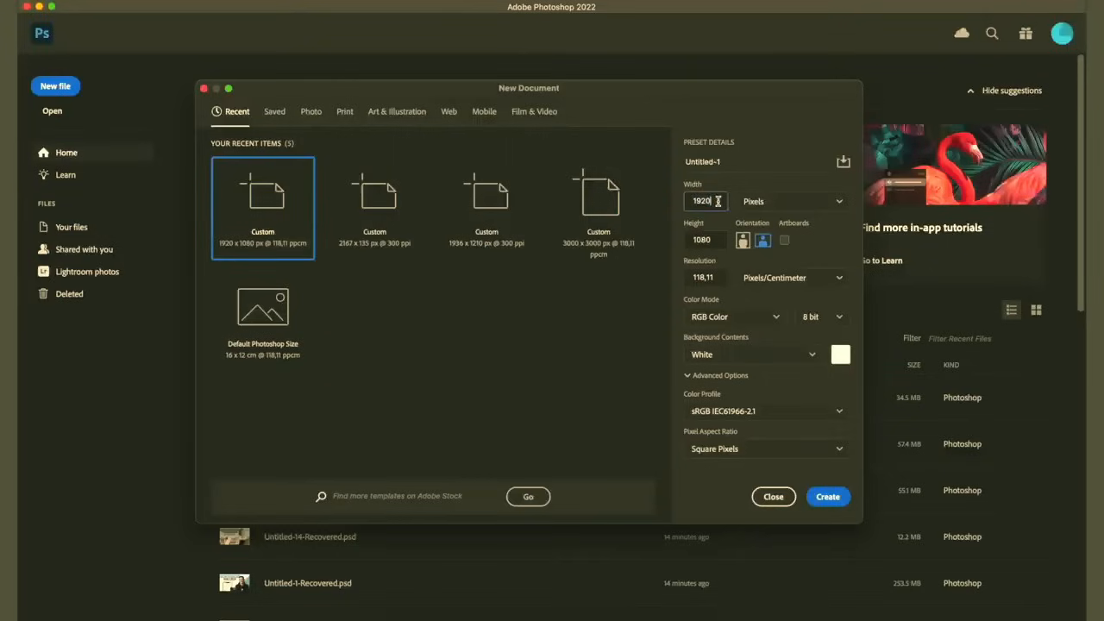
{"action": "left_click", "coordinate": [714, 240]}
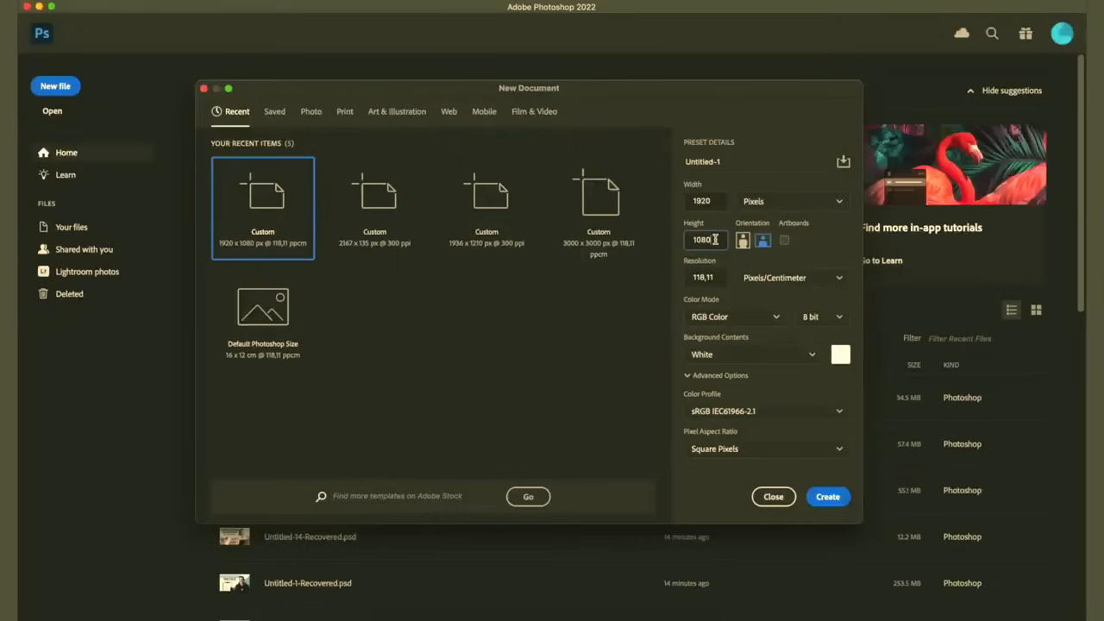
{"action": "double_click", "coordinate": [698, 200]}
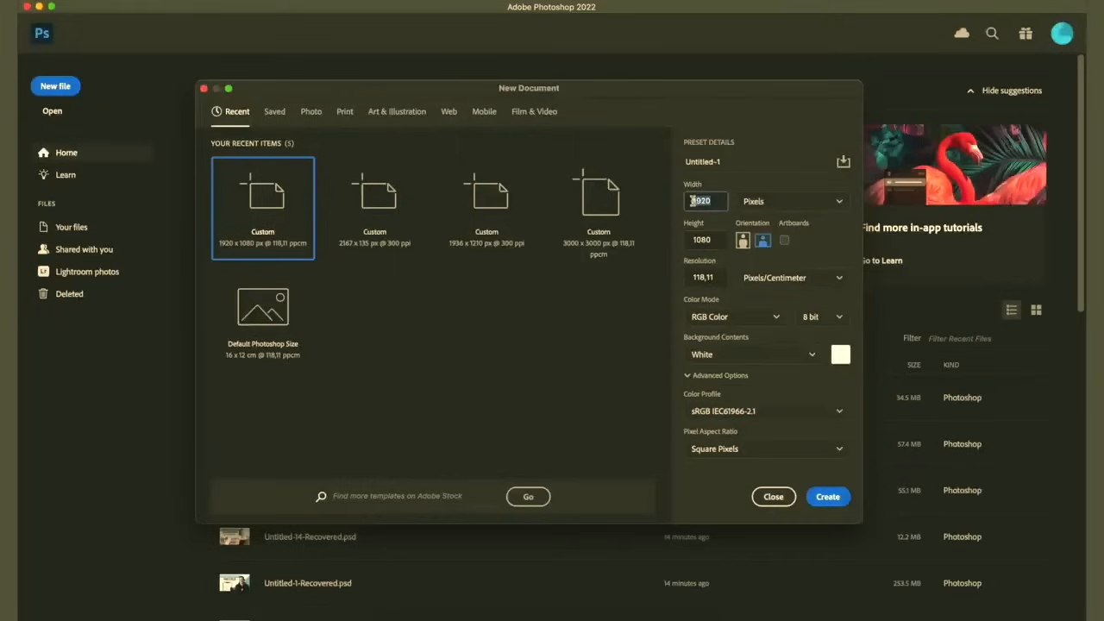
{"action": "key", "text": "Tab"}
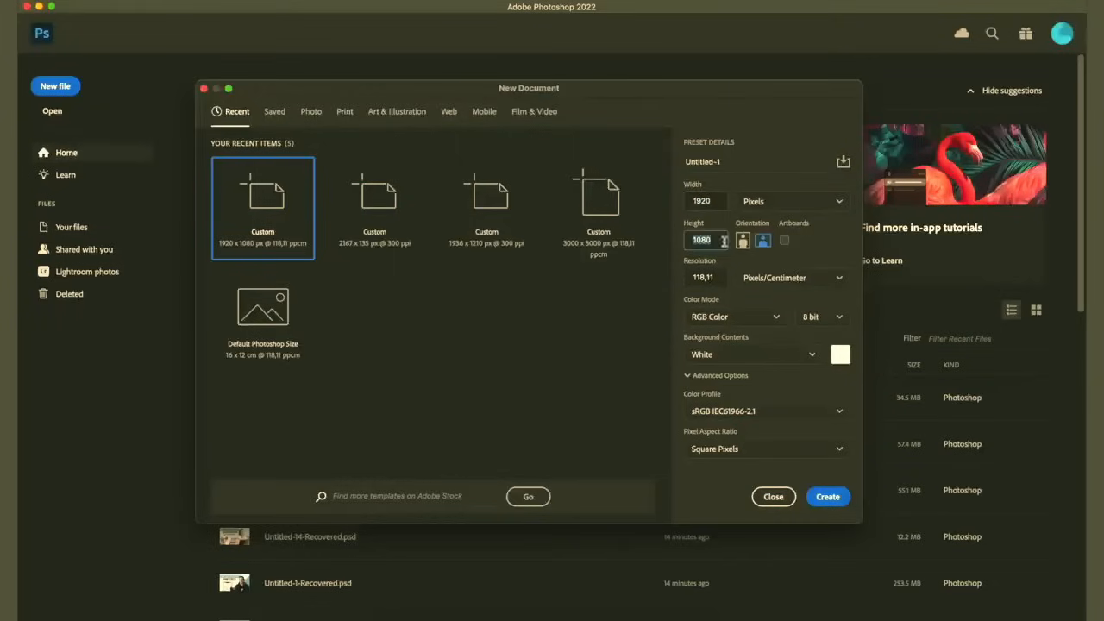
{"action": "left_click", "coordinate": [827, 497]}
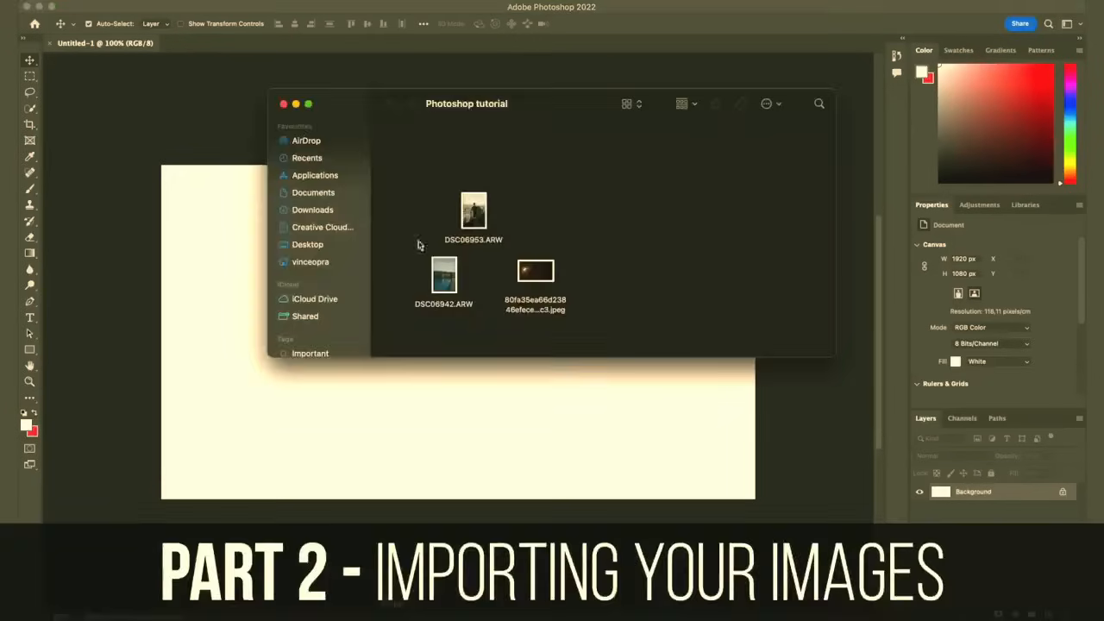
Step: Bring the raw photo DSC06942.ARW from the Photoshop tutorial folder into the blank document
{"action": "left_click_drag", "start_coordinate": [551, 103], "coordinate": [765, 49]}
{"action": "left_click", "coordinate": [692, 161]}
{"action": "left_click", "coordinate": [660, 218]}
{"action": "left_click", "coordinate": [723, 134]}
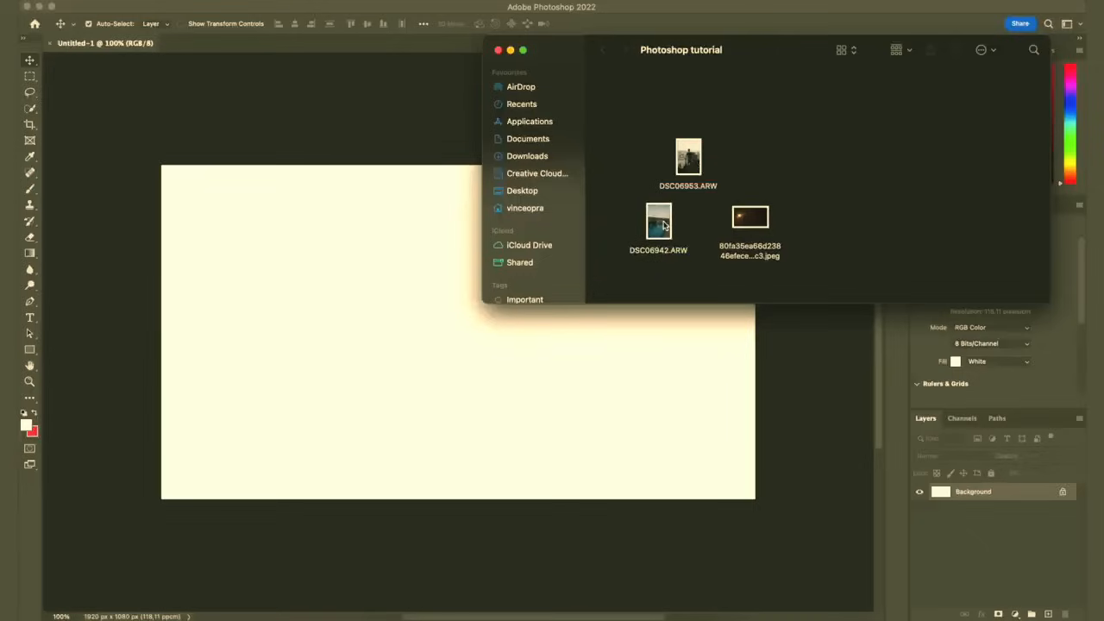
{"action": "left_click_drag", "start_coordinate": [663, 223], "coordinate": [273, 206]}
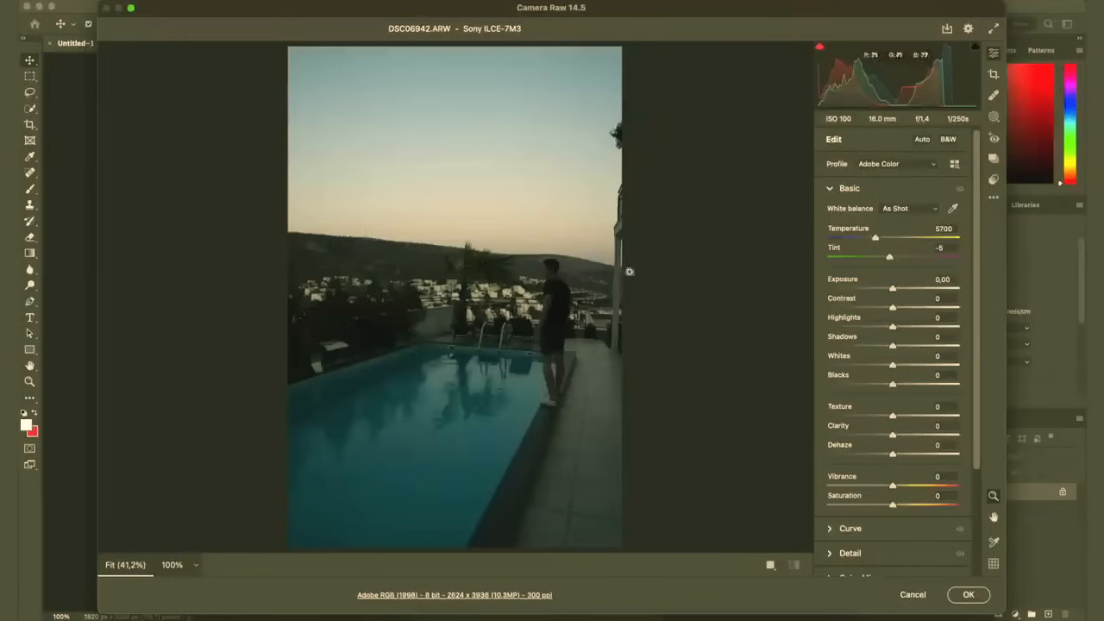
Step: Raise the raw photo's Exposure to about +1.40 and Shadows to +34, and accept the Camera Raw settings
{"action": "left_click_drag", "start_coordinate": [893, 289], "coordinate": [910, 299]}
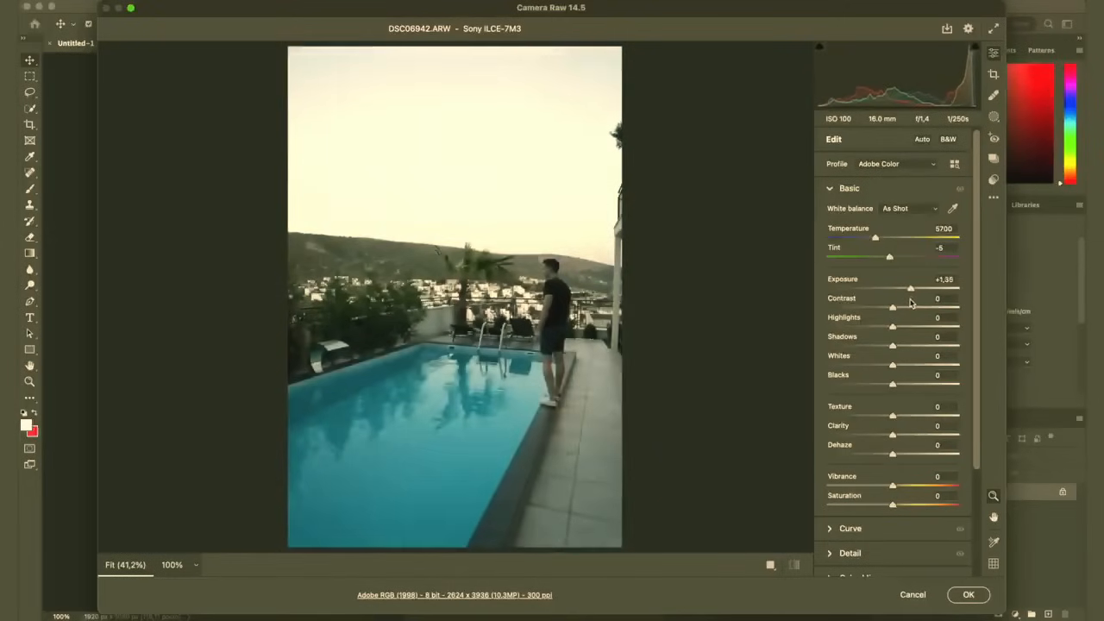
{"action": "left_click_drag", "start_coordinate": [910, 302], "coordinate": [911, 300]}
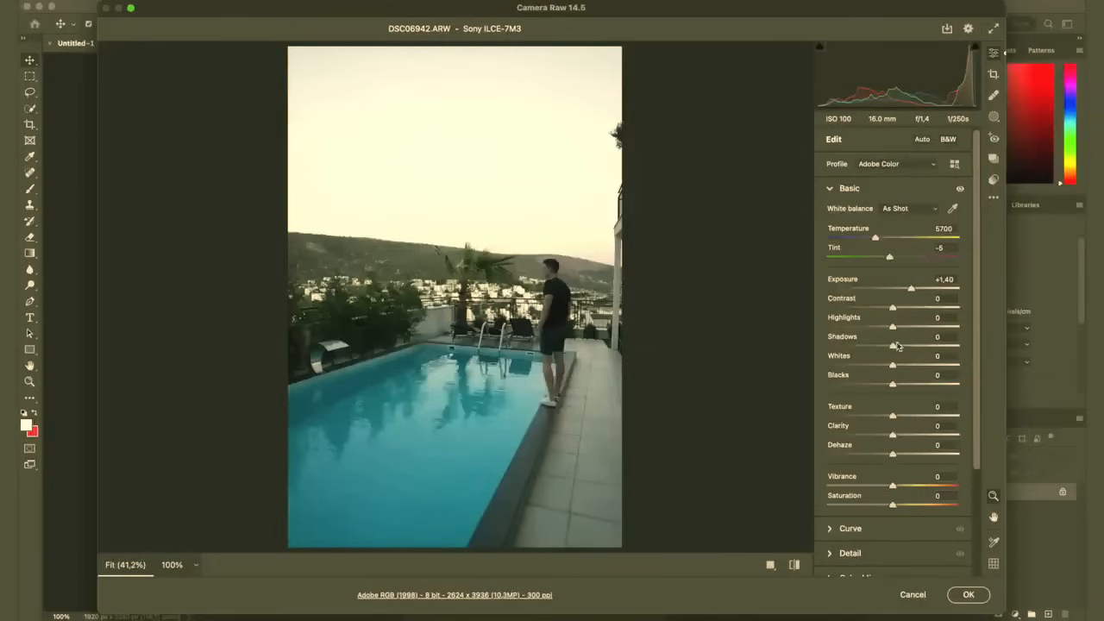
{"action": "left_click_drag", "start_coordinate": [893, 346], "coordinate": [917, 352]}
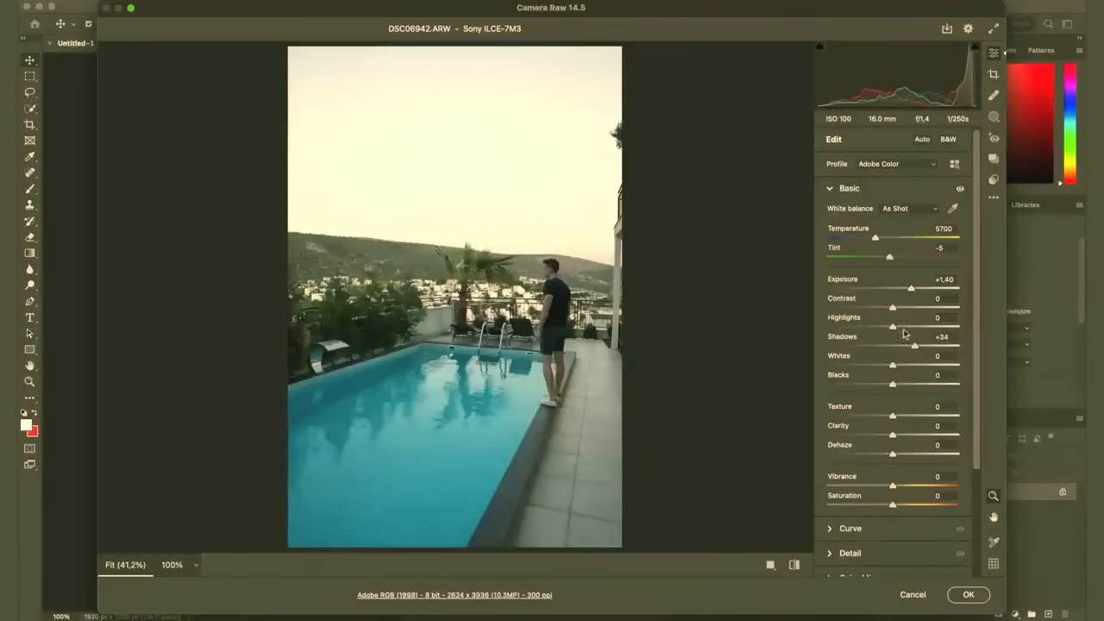
{"action": "left_click", "coordinate": [991, 491]}
{"action": "left_click_drag", "start_coordinate": [911, 291], "coordinate": [914, 293]}
{"action": "left_click", "coordinate": [968, 594]}
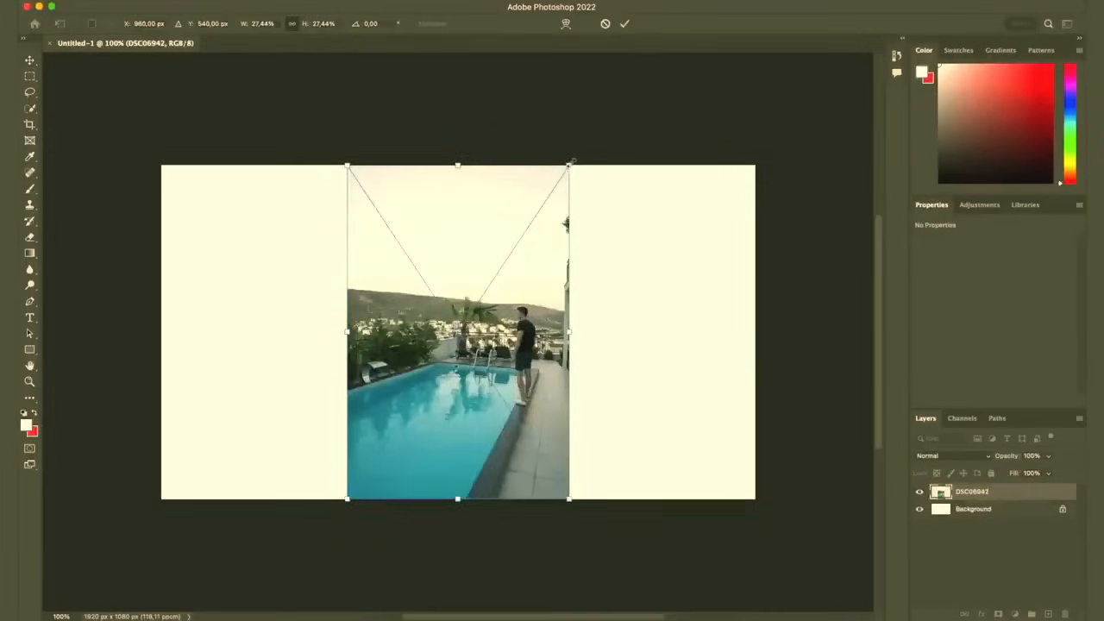
Step: Scale the placed pool photo to about 76% and position it so it fills the whole canvas
{"action": "scroll", "coordinate": [571, 163], "scroll_direction": "down", "scroll_amount": 4}
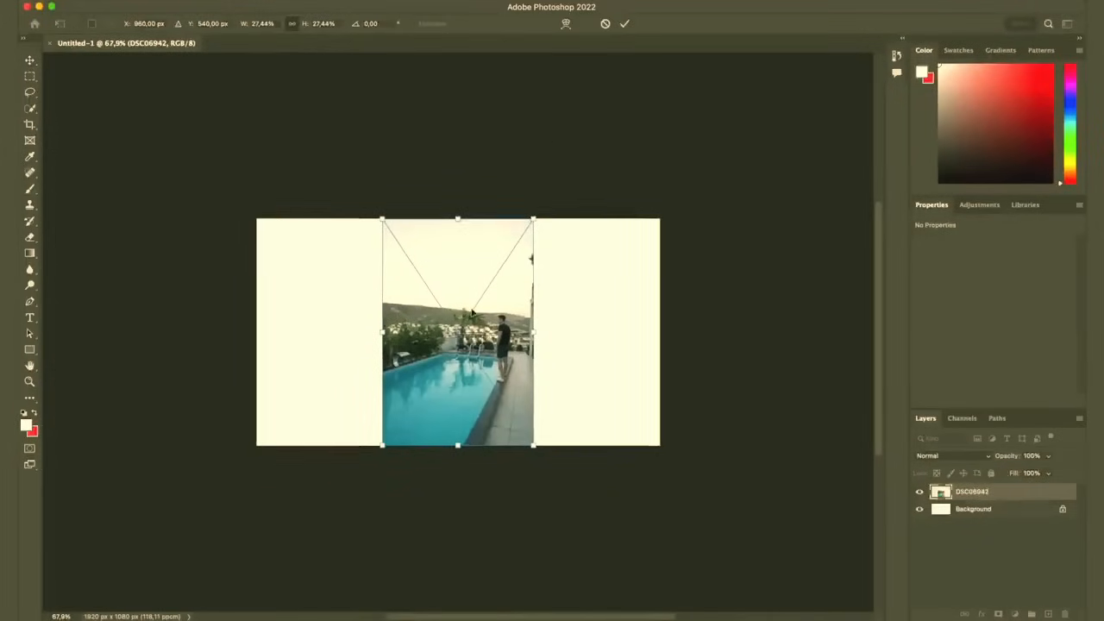
{"action": "scroll", "coordinate": [472, 312], "scroll_direction": "up", "scroll_amount": 3}
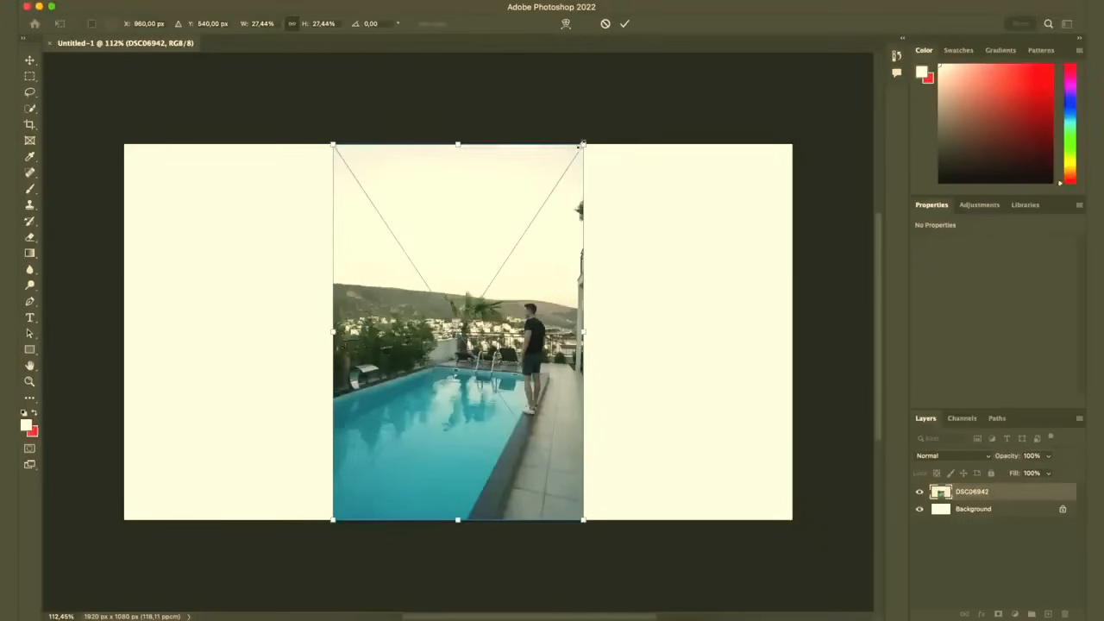
{"action": "scroll", "coordinate": [529, 162], "scroll_direction": "down", "scroll_amount": 2}
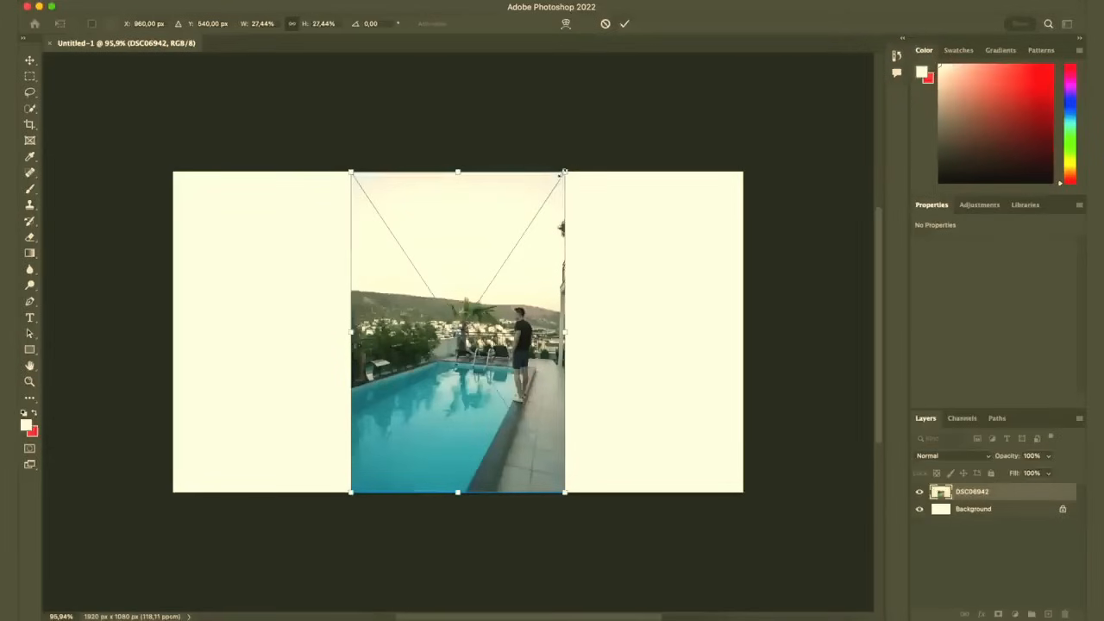
{"action": "left_click_drag", "start_coordinate": [564, 173], "coordinate": [766, 66]}
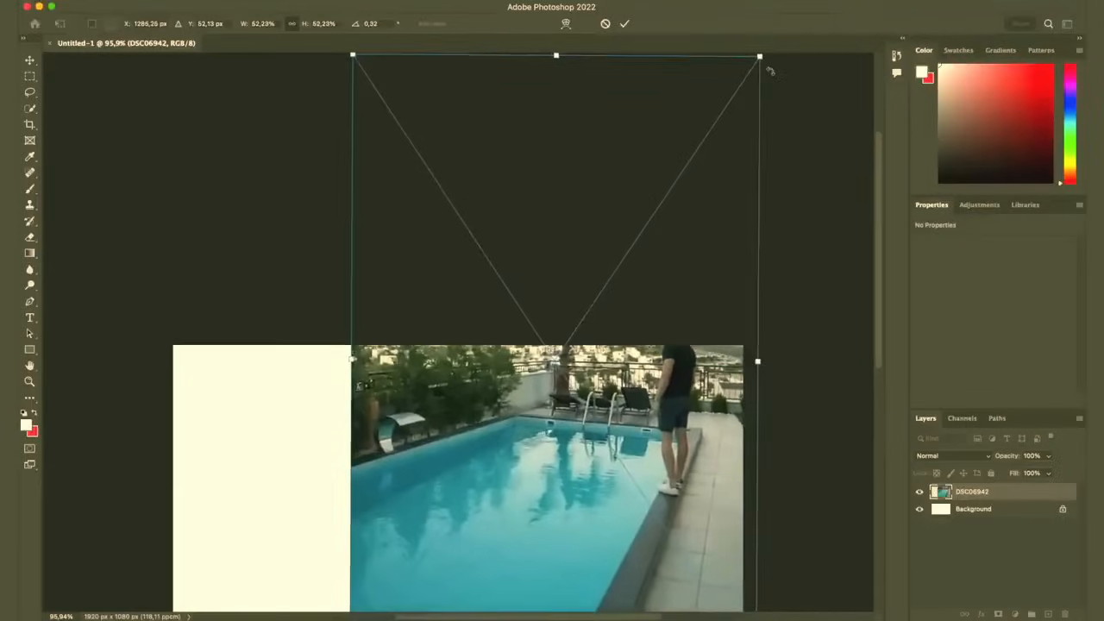
{"action": "scroll", "coordinate": [631, 279], "scroll_direction": "down", "scroll_amount": 3}
{"action": "left_click_drag", "start_coordinate": [630, 279], "coordinate": [623, 347]}
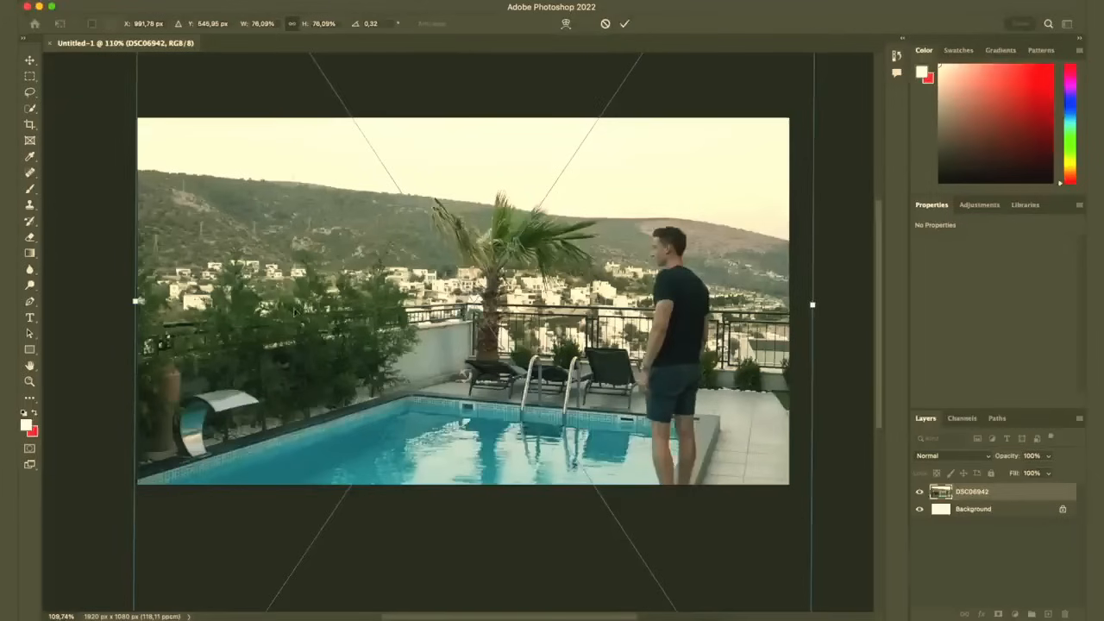
{"action": "left_click", "coordinate": [625, 25]}
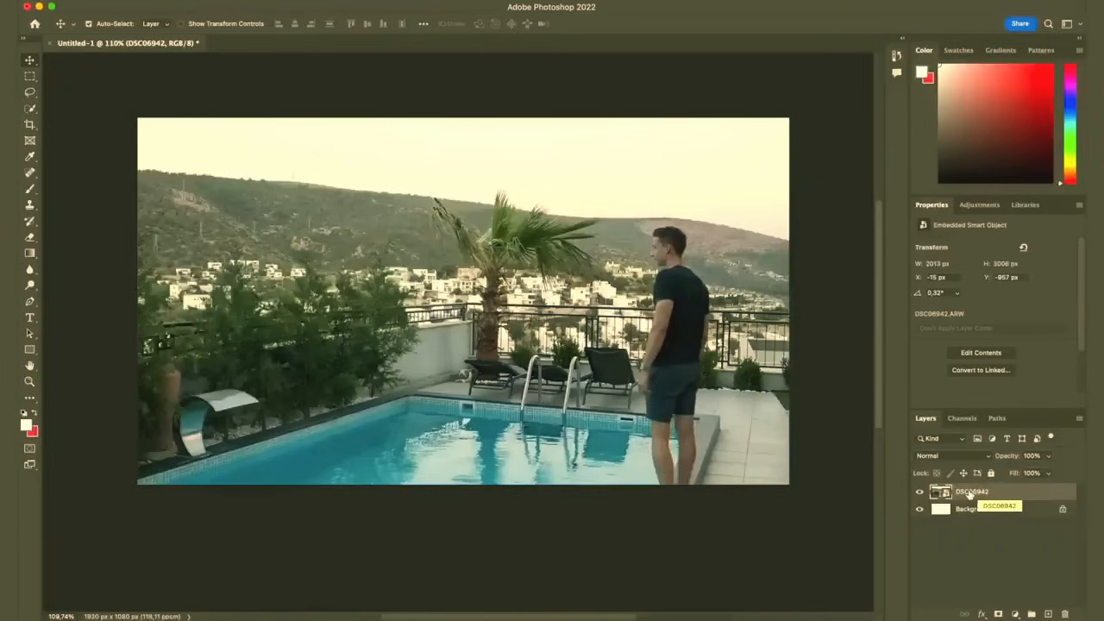
Step: Try resizing and repositioning the DSC06942 layer with Free Transform
{"action": "key", "text": "super+t"}
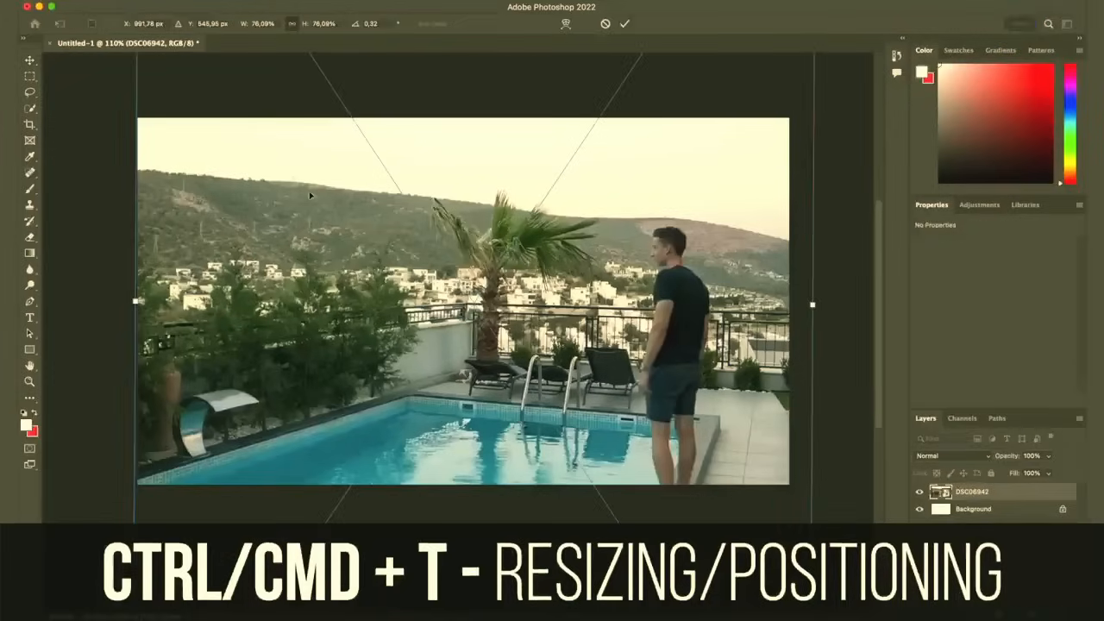
{"action": "scroll", "coordinate": [540, 221], "scroll_direction": "down", "scroll_amount": 5}
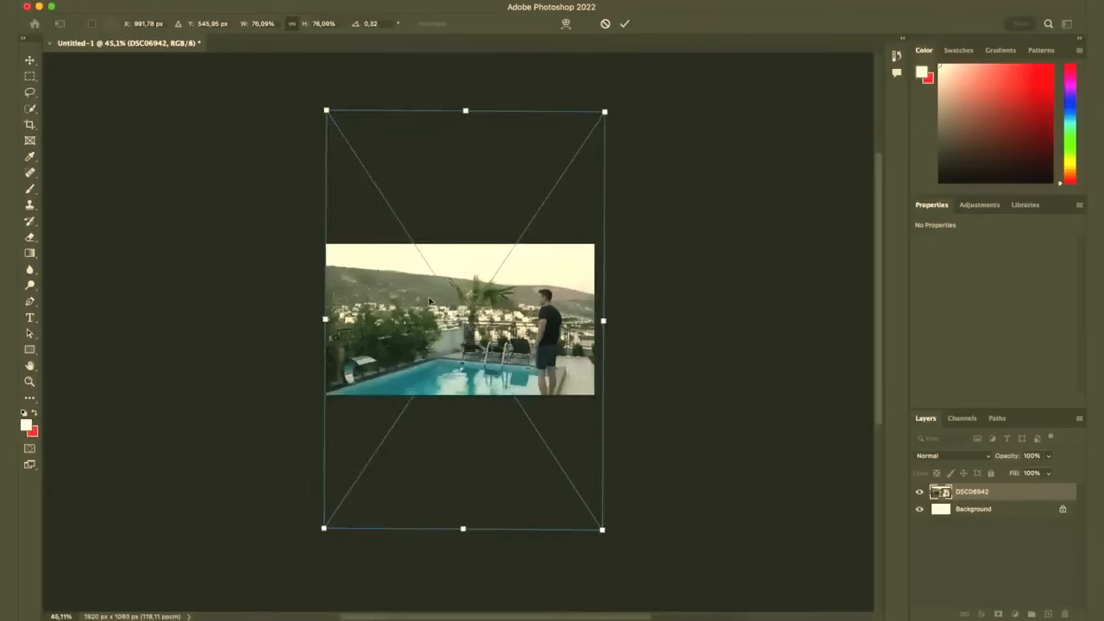
{"action": "scroll", "coordinate": [428, 300], "scroll_direction": "up", "scroll_amount": 3}
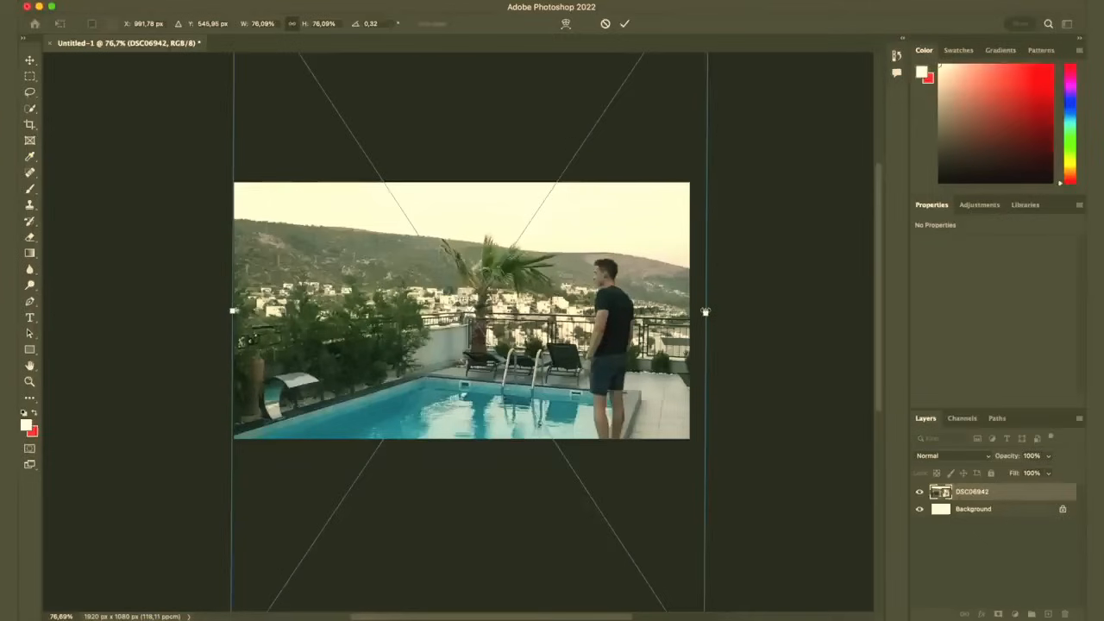
{"action": "left_click_drag", "start_coordinate": [706, 312], "coordinate": [621, 371]}
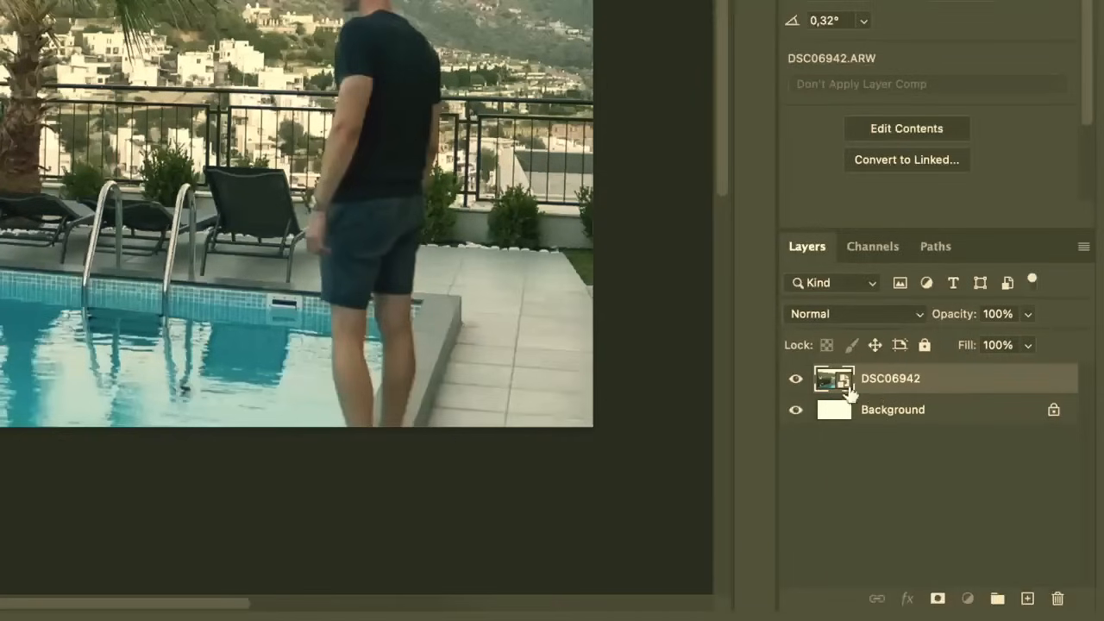
Step: Switch the visibility of the DSC06942 layer off and on again twice
{"action": "left_click", "coordinate": [796, 382]}
{"action": "left_click", "coordinate": [796, 382]}
{"action": "left_click", "coordinate": [795, 381]}
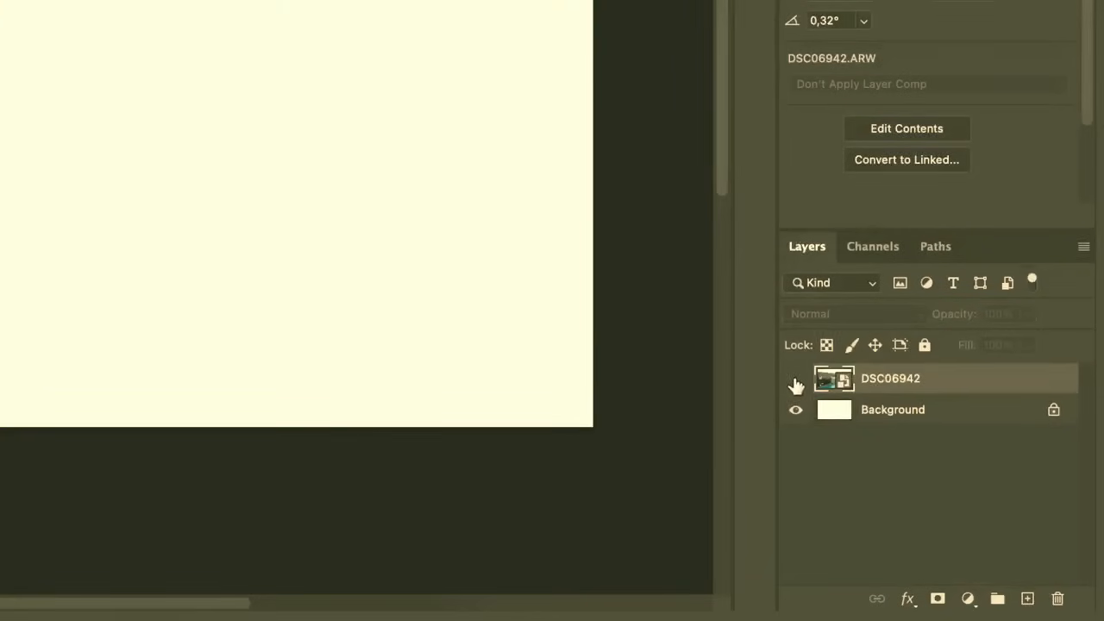
{"action": "left_click", "coordinate": [795, 382]}
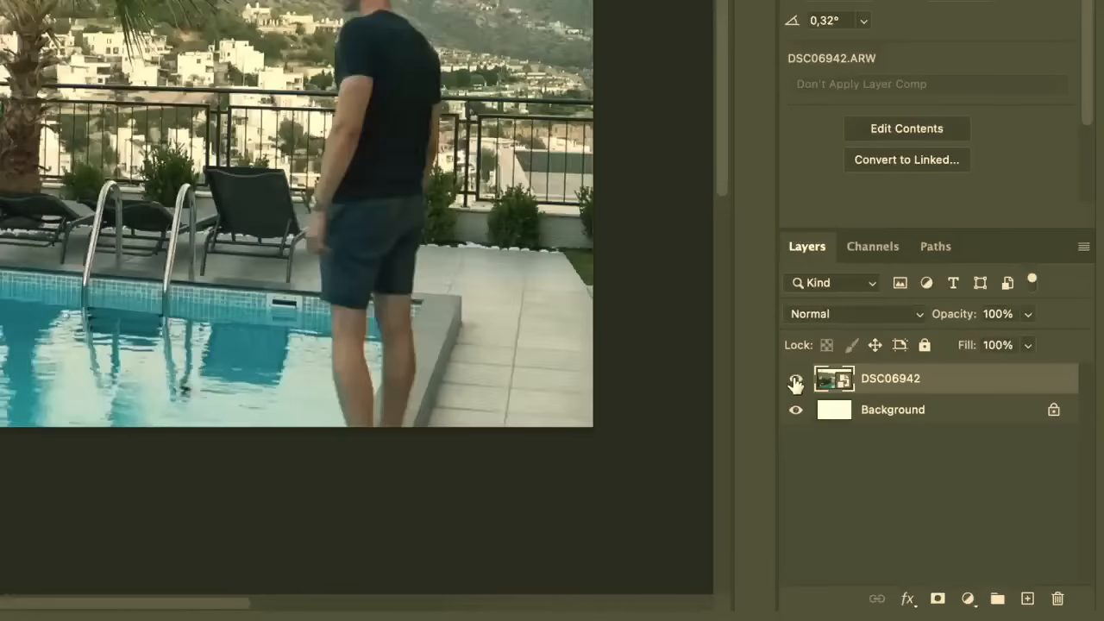
Step: Try different opacities on the DSC06942 layer, return it to 100%, and look through the blending modes while keeping Normal
{"action": "left_click", "coordinate": [1029, 314]}
{"action": "left_click_drag", "start_coordinate": [956, 341], "coordinate": [1047, 363]}
{"action": "key", "text": "super+z"}
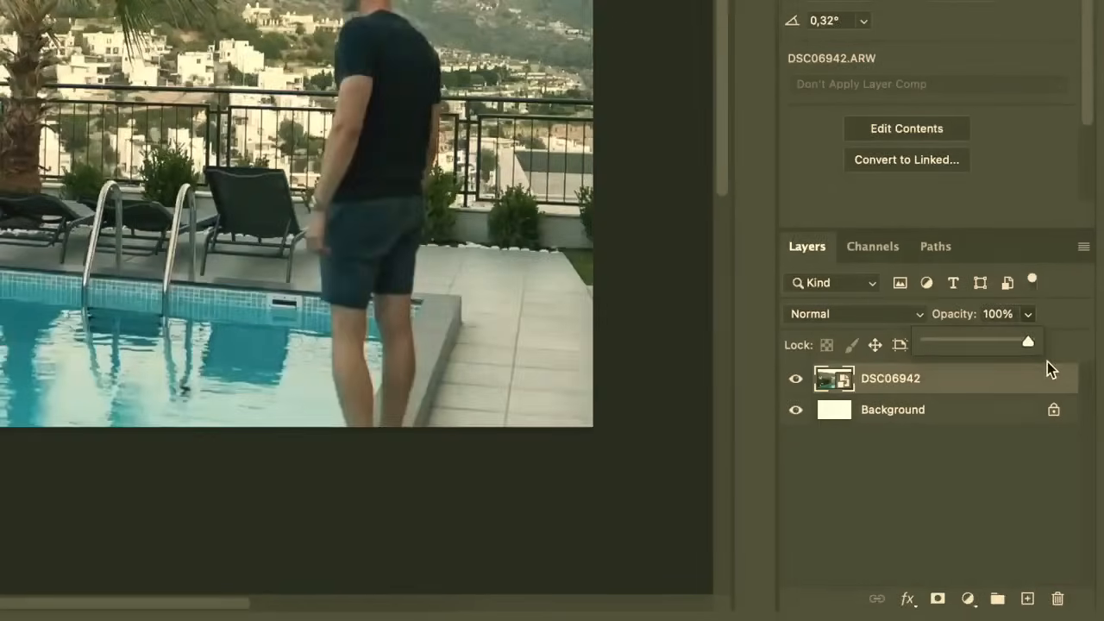
{"action": "left_click", "coordinate": [876, 317]}
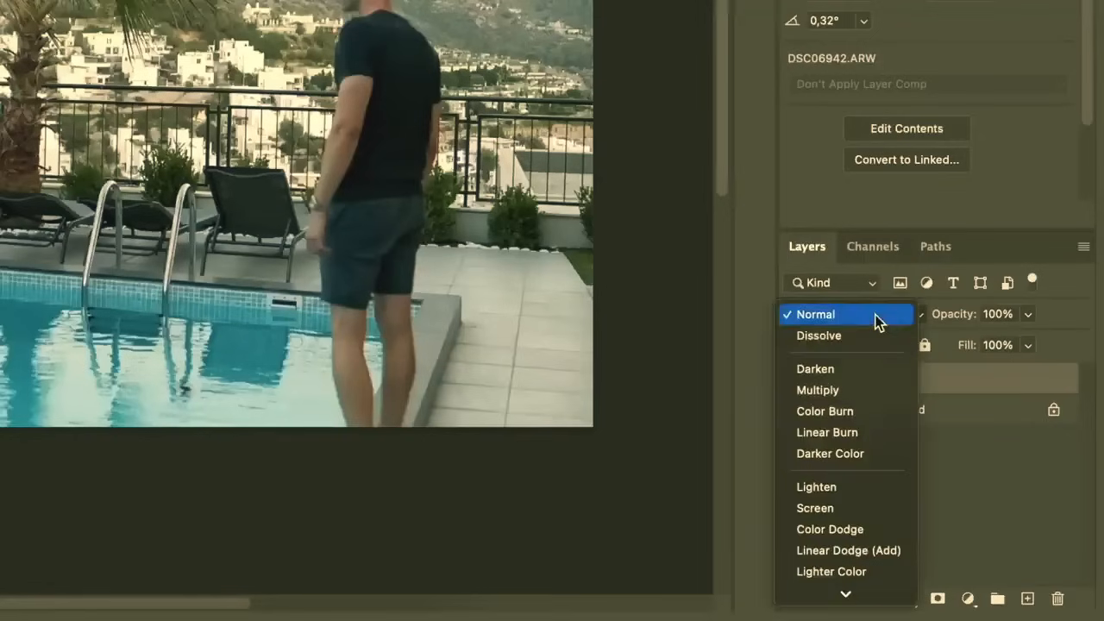
{"action": "left_click", "coordinate": [920, 321]}
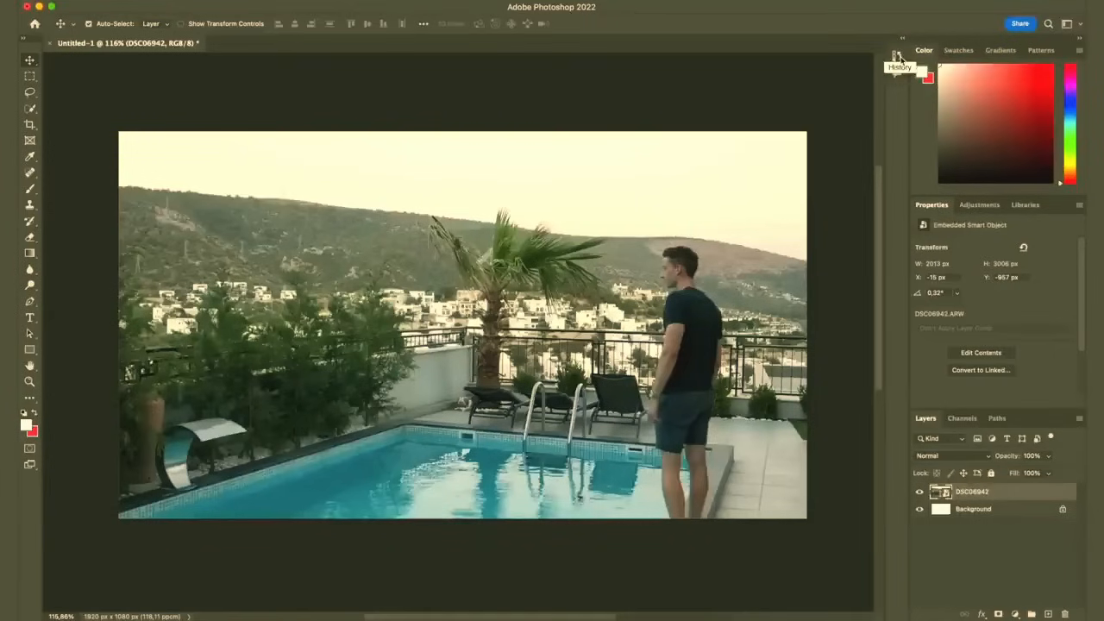
Step: Review the document's full history, step back to earlier Layer Visibility states, and return to the latest Master Opacity Change
{"action": "left_click", "coordinate": [897, 57]}
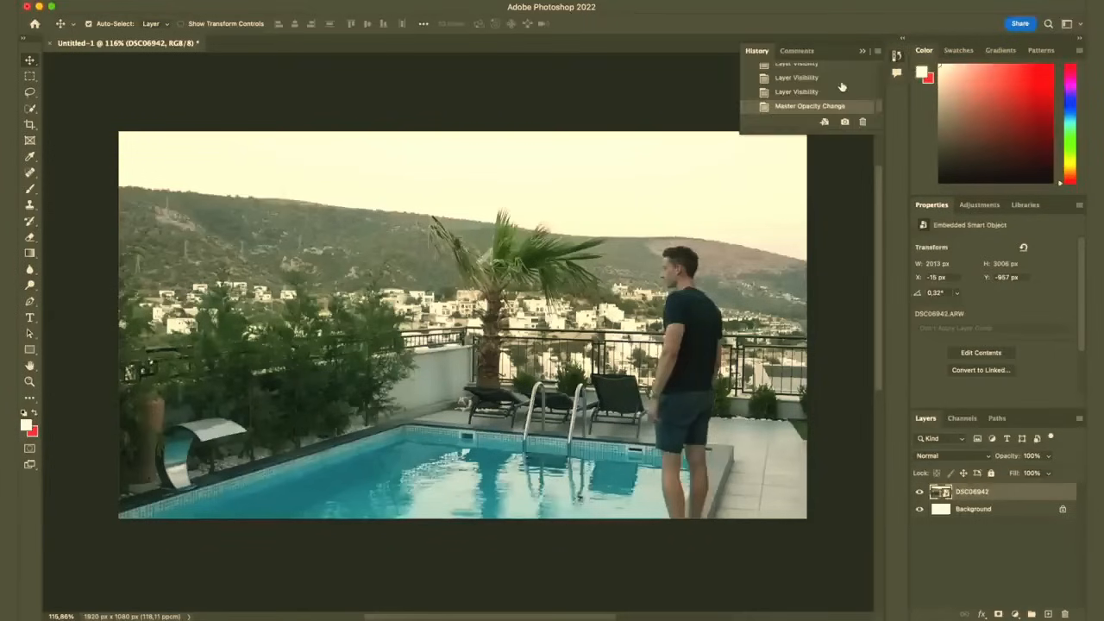
{"action": "scroll", "coordinate": [842, 86], "scroll_direction": "up", "scroll_amount": 2}
{"action": "left_click_drag", "start_coordinate": [816, 134], "coordinate": [812, 286]}
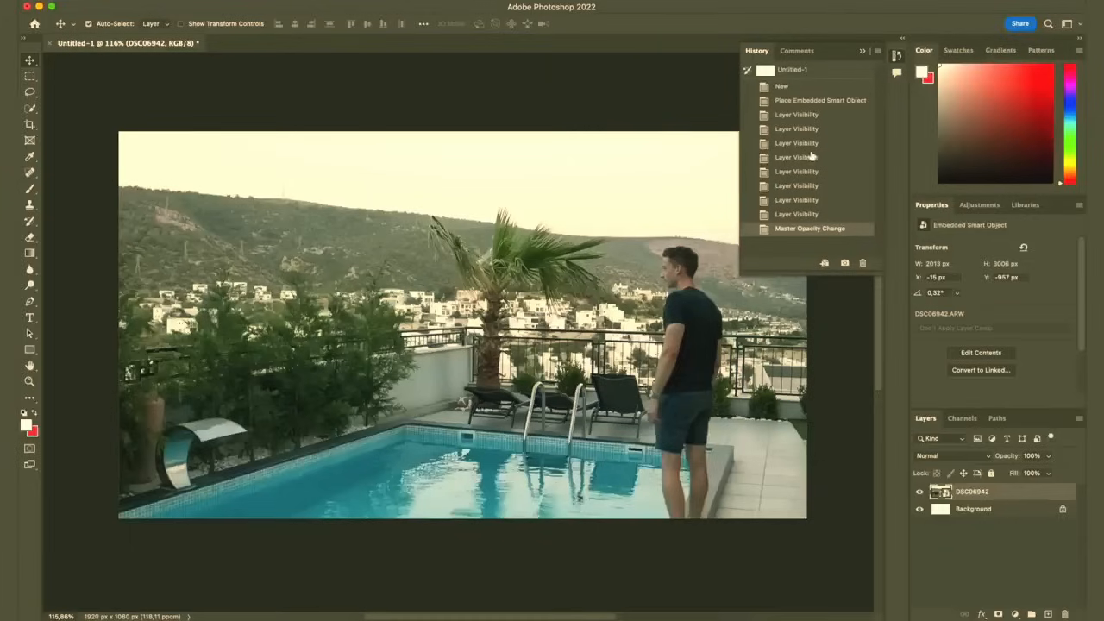
{"action": "left_click", "coordinate": [810, 157]}
{"action": "left_click", "coordinate": [810, 214]}
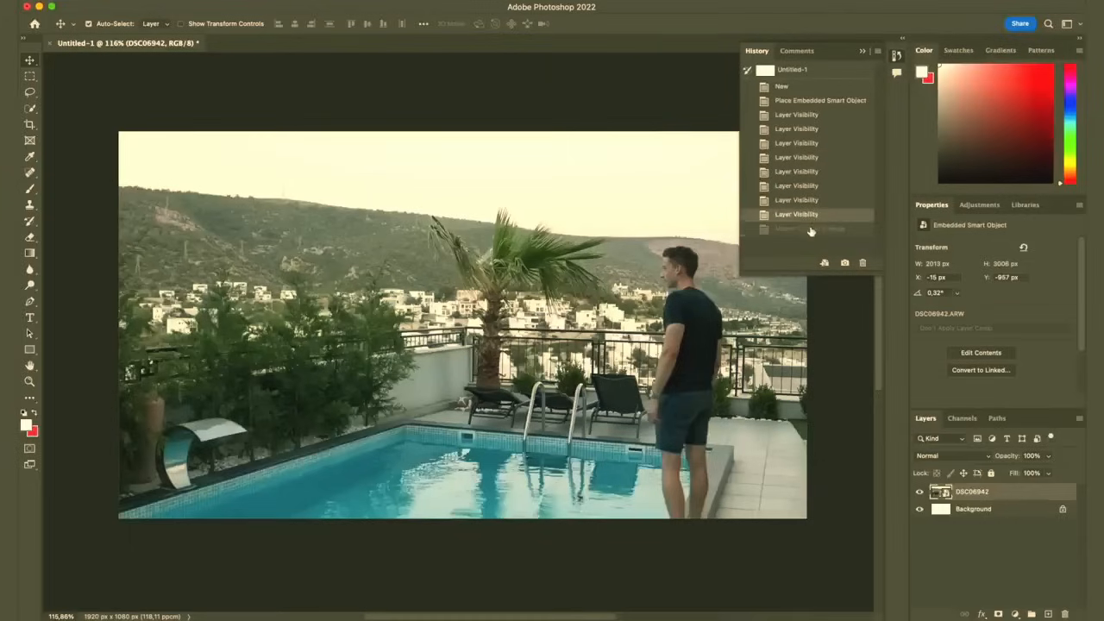
{"action": "left_click", "coordinate": [810, 228]}
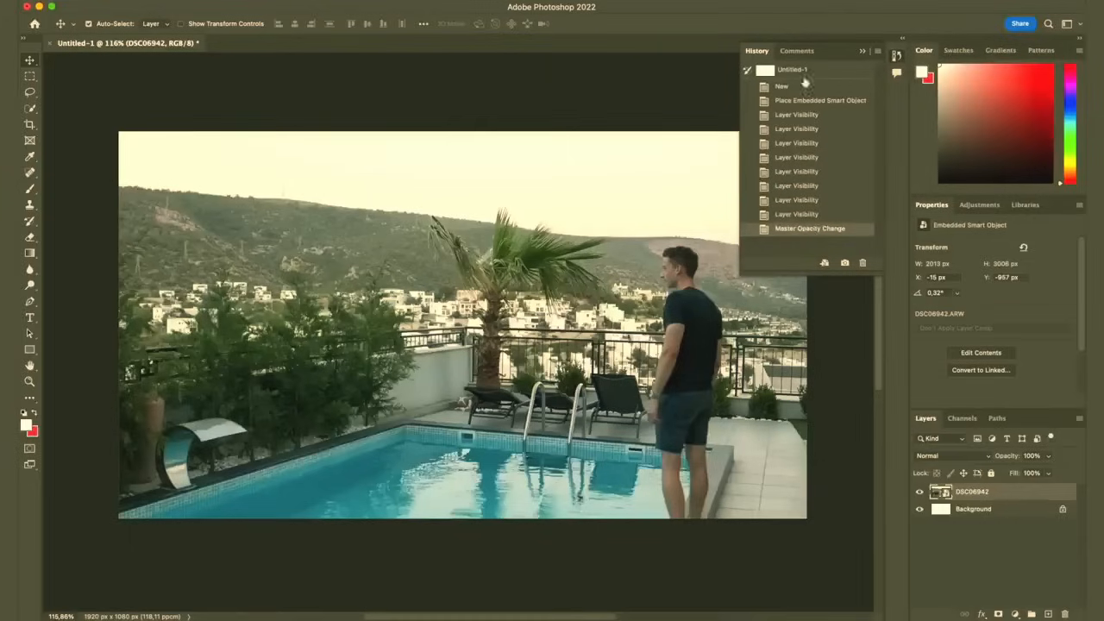
{"action": "left_click", "coordinate": [897, 57]}
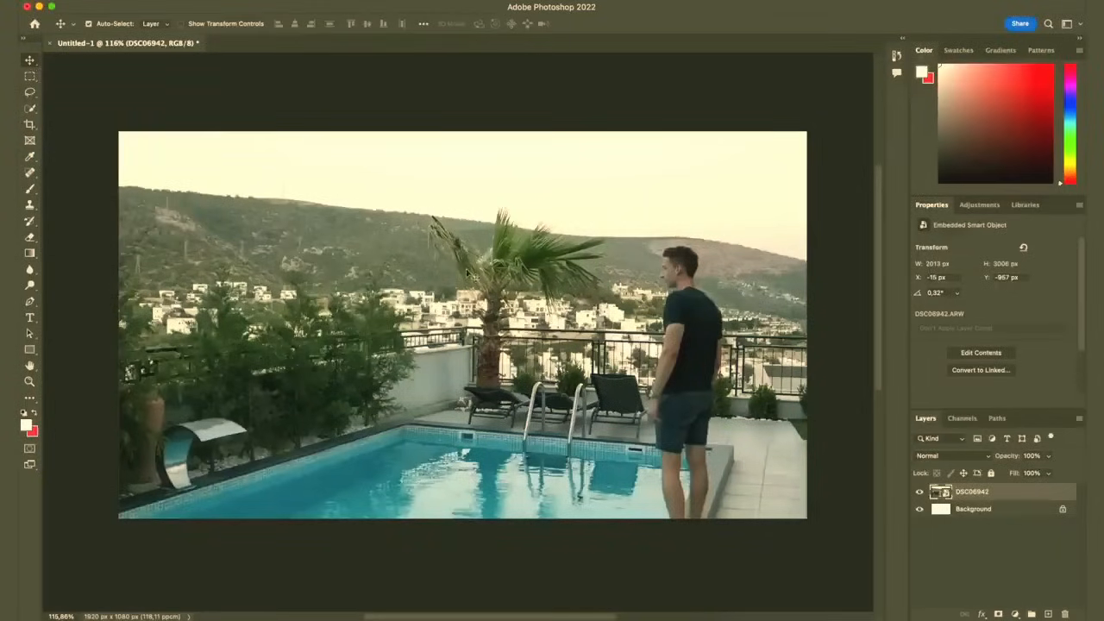
Step: Shift the pool photo slightly with the Move tool, to about X -18 px and Y -949 px
{"action": "mouse_move", "coordinate": [504, 269]}
{"action": "left_mouse_down"}
{"action": "mouse_move", "coordinate": [457, 214]}
{"action": "mouse_move", "coordinate": [470, 311]}
{"action": "mouse_move", "coordinate": [505, 240]}
{"action": "mouse_move", "coordinate": [497, 269]}
{"action": "left_mouse_up"}
{"action": "left_click_drag", "start_coordinate": [980, 497], "coordinate": [972, 497]}
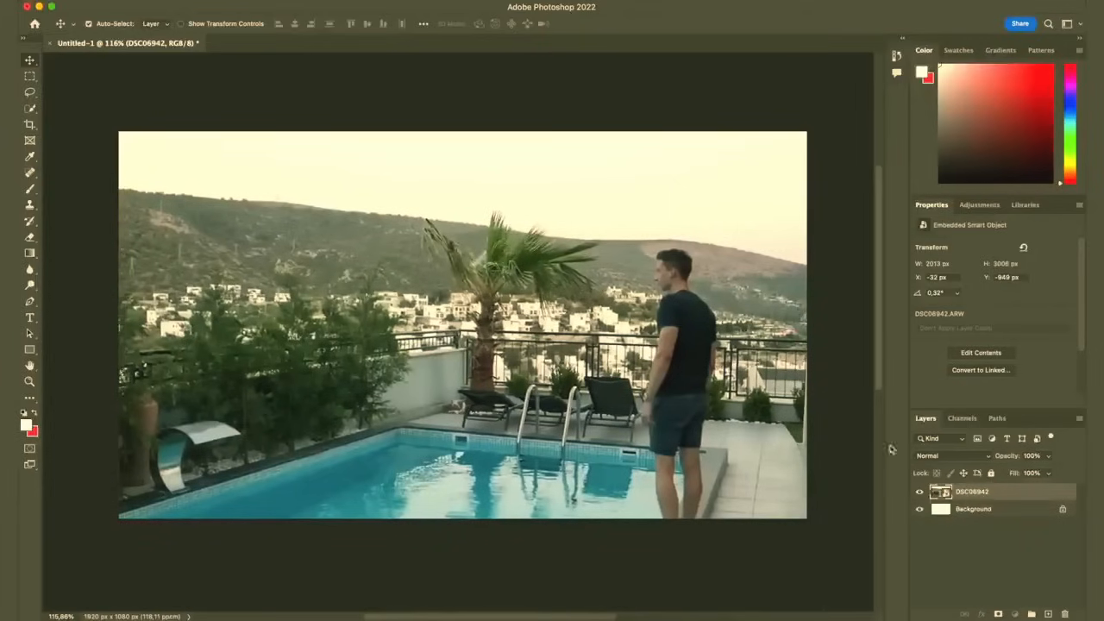
{"action": "left_click_drag", "start_coordinate": [676, 214], "coordinate": [682, 214]}
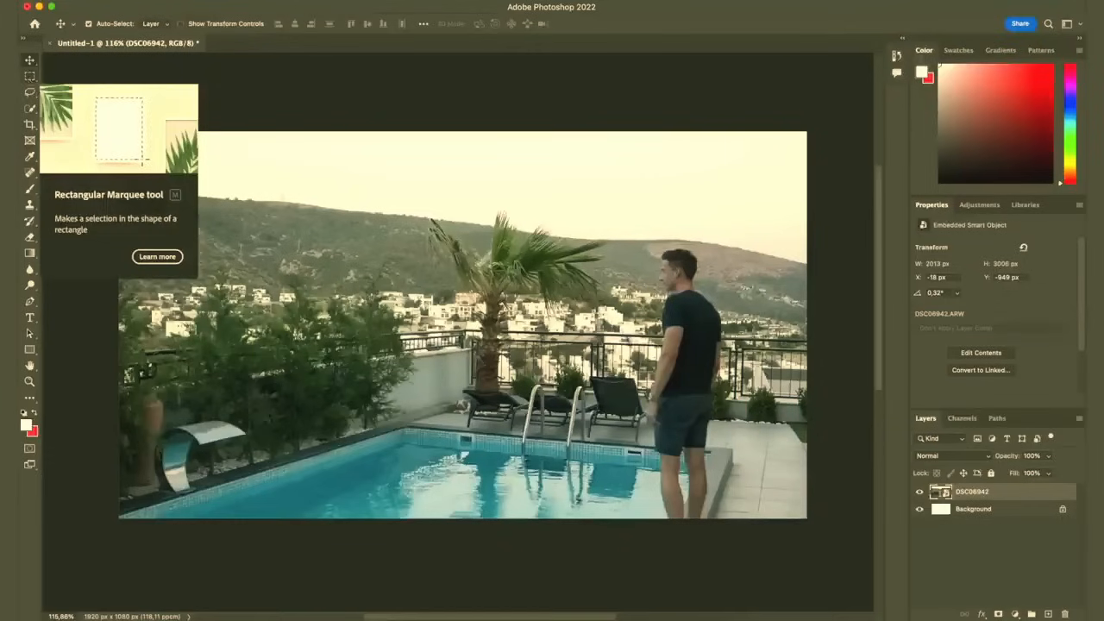
Step: Activate the Rectangular Marquee tool from the group of marquee selection tools
{"action": "left_click", "coordinate": [30, 77]}
{"action": "left_click", "coordinate": [31, 78]}
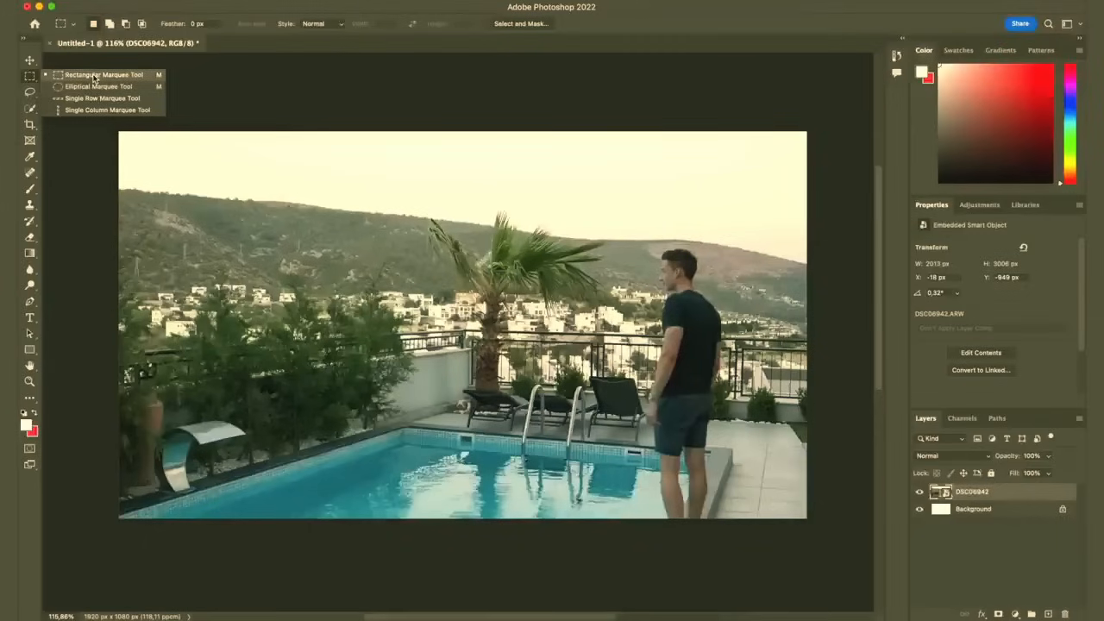
{"action": "left_click", "coordinate": [94, 76]}
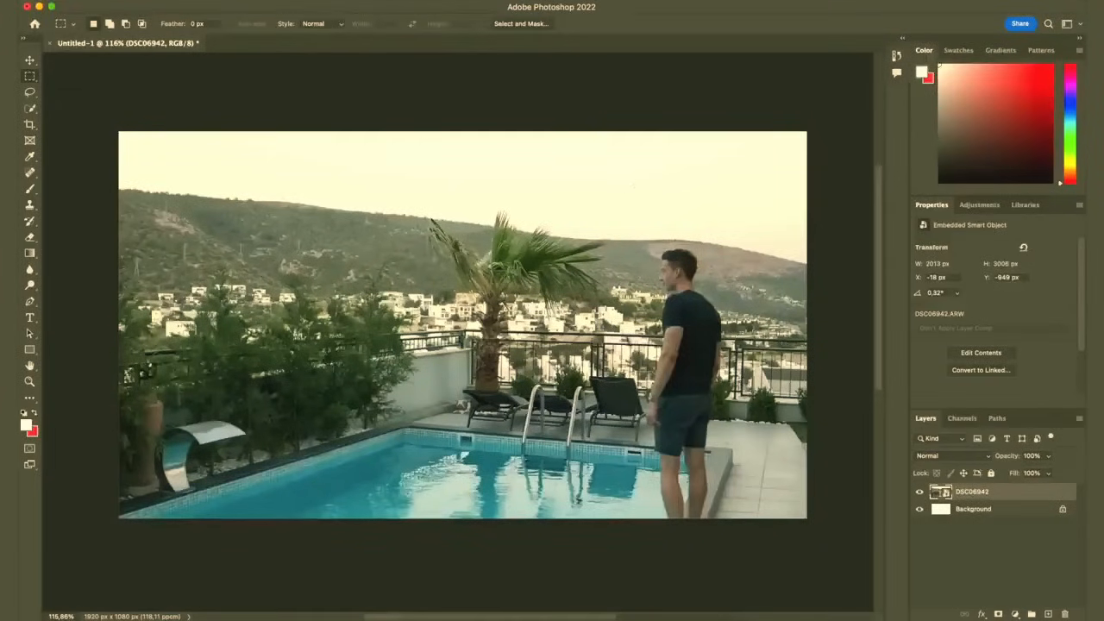
Step: Copy a rectangle of about 689 x 700 px around the palm tree to a new layer and reposition it with DSC06942 hidden
{"action": "left_click_drag", "start_coordinate": [622, 183], "coordinate": [376, 431]}
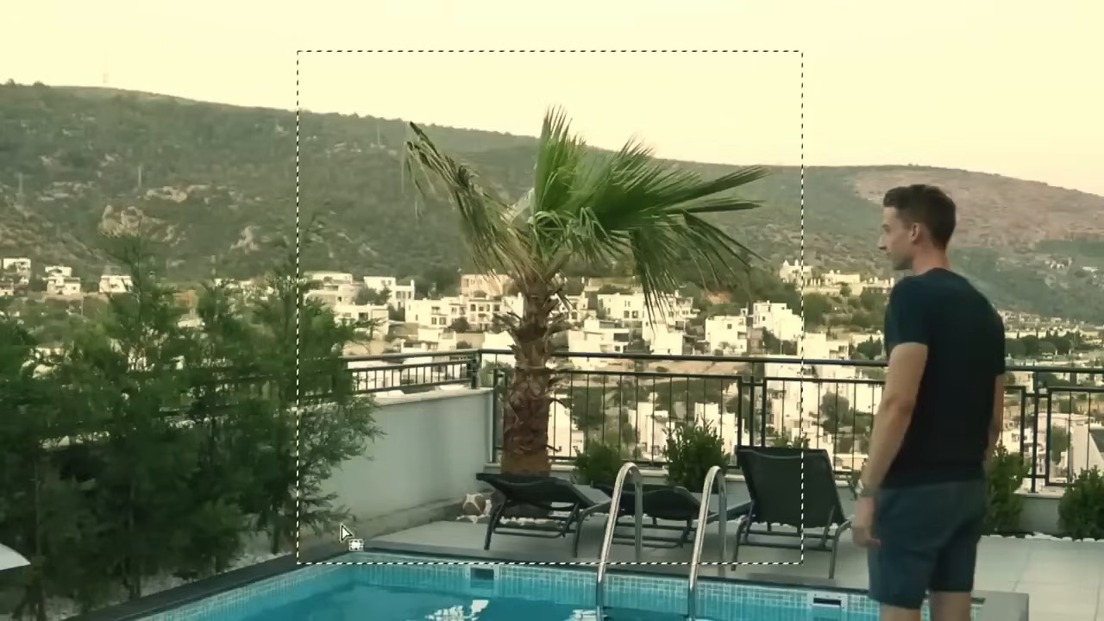
{"action": "key", "text": "super+j"}
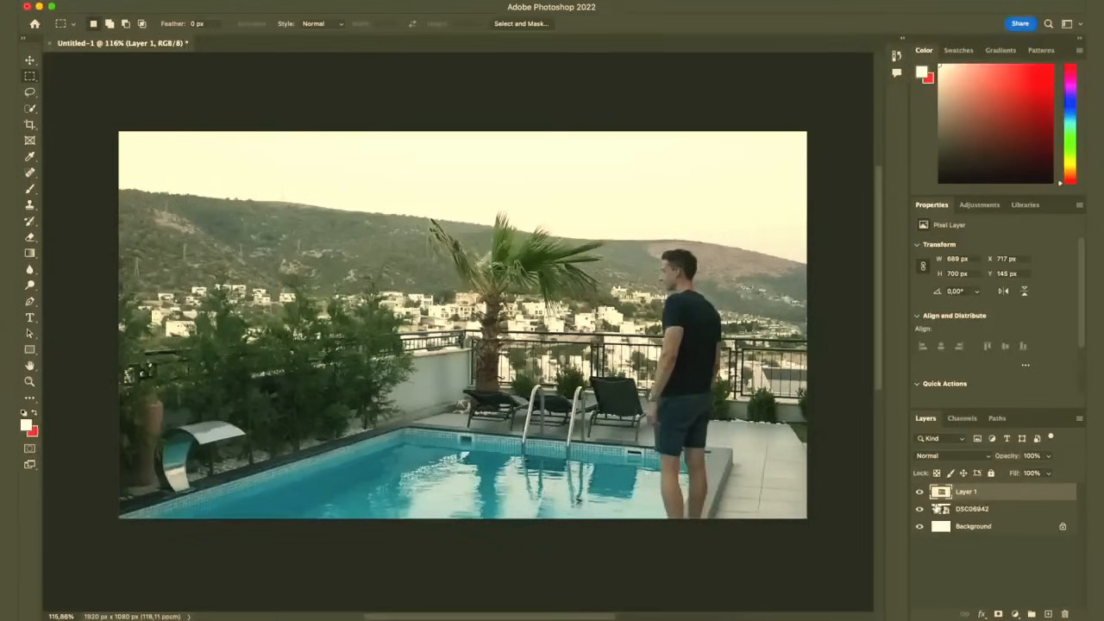
{"action": "left_click", "coordinate": [919, 509]}
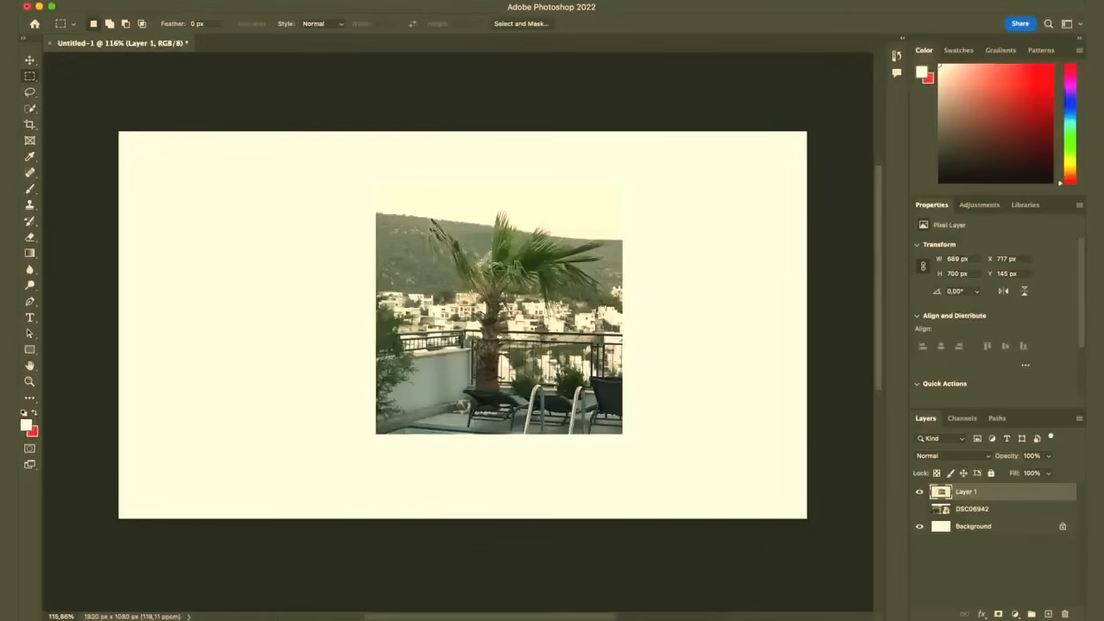
{"action": "key", "text": "v"}
{"action": "left_click_drag", "start_coordinate": [533, 303], "coordinate": [513, 316]}
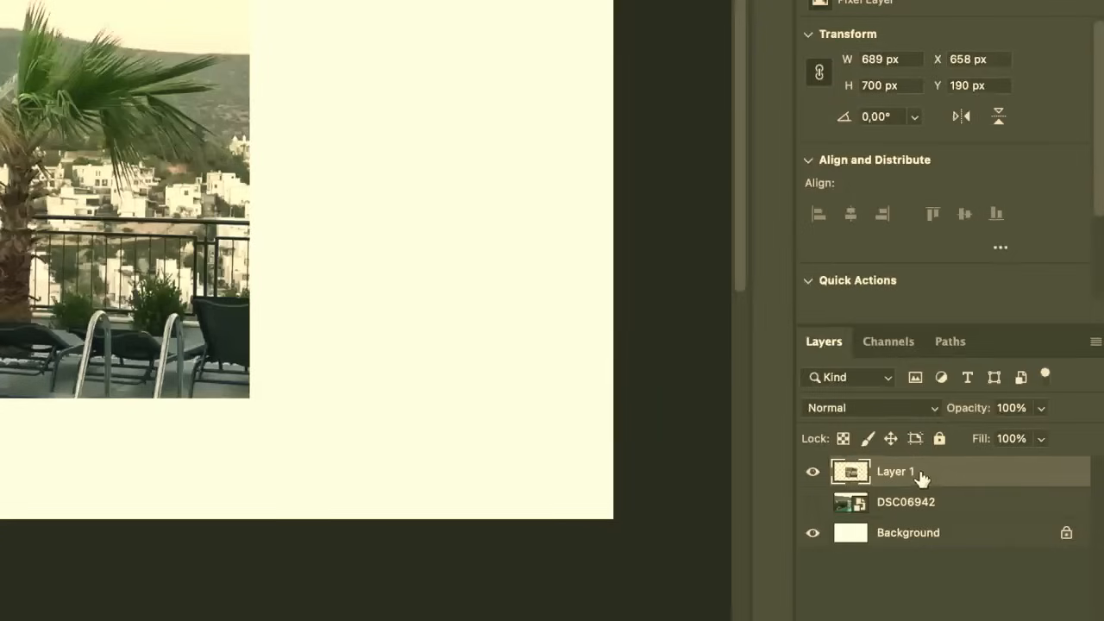
Step: Delete the palm tree copy layer and show the DSC06942 layer again
{"action": "key", "text": "Delete"}
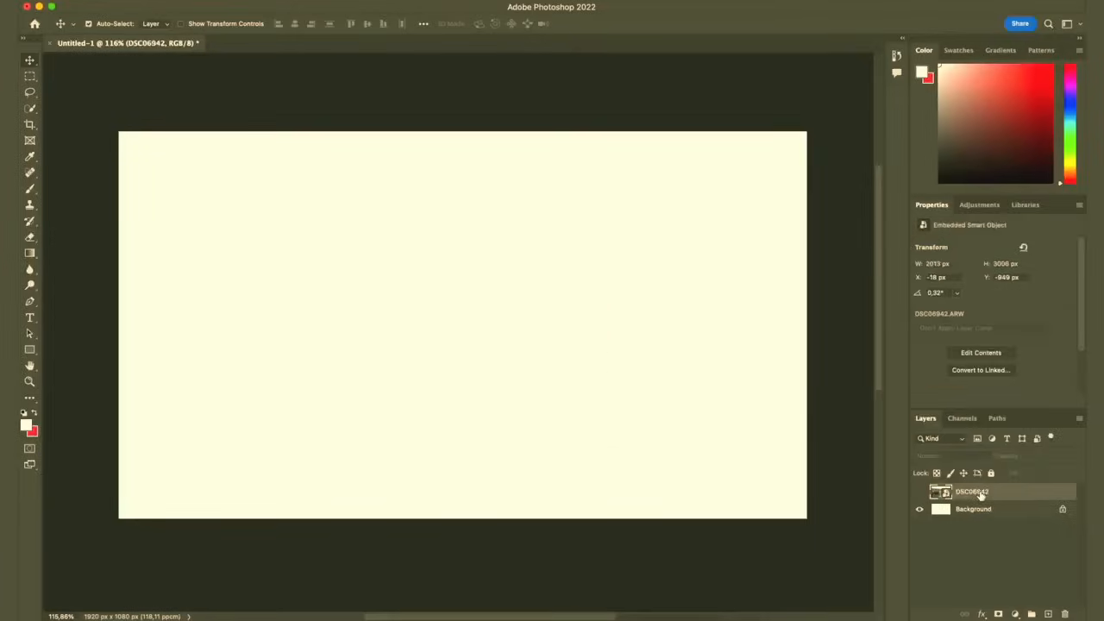
{"action": "left_click", "coordinate": [919, 492]}
Step: Try outlining the standing man freehand with the Lasso tool
{"action": "key", "text": "l"}
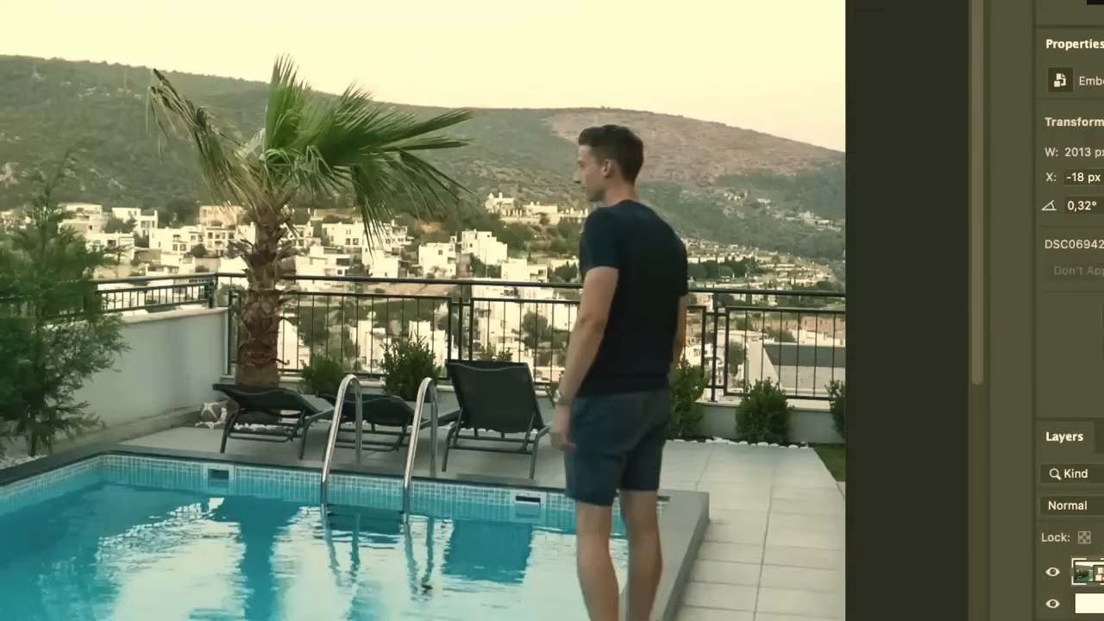
{"action": "left_click_drag", "start_coordinate": [709, 549], "coordinate": [741, 330]}
{"action": "mouse_move", "coordinate": [721, 269]}
{"action": "left_mouse_down"}
{"action": "mouse_move", "coordinate": [704, 152]}
{"action": "mouse_move", "coordinate": [572, 86]}
{"action": "mouse_move", "coordinate": [545, 271]}
{"action": "mouse_move", "coordinate": [514, 348]}
{"action": "mouse_move", "coordinate": [561, 619]}
{"action": "left_mouse_up"}
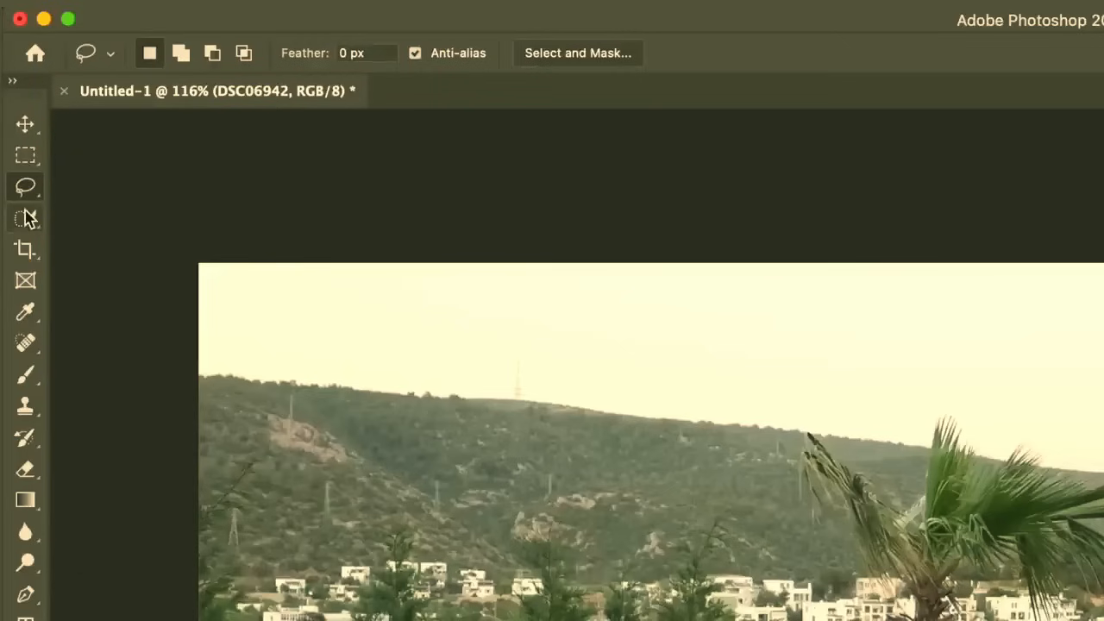
Step: Select the standing man from head to feet with the Quick Selection tool in Add to selection mode
{"action": "left_click", "coordinate": [30, 108]}
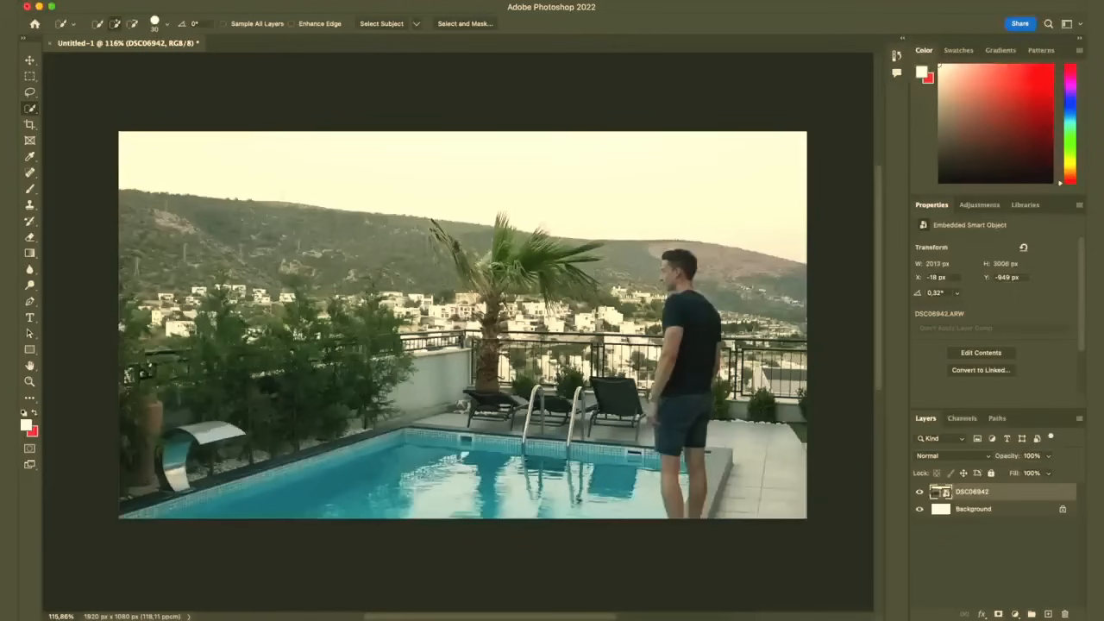
{"action": "scroll", "coordinate": [750, 353], "scroll_direction": "up", "scroll_amount": 5}
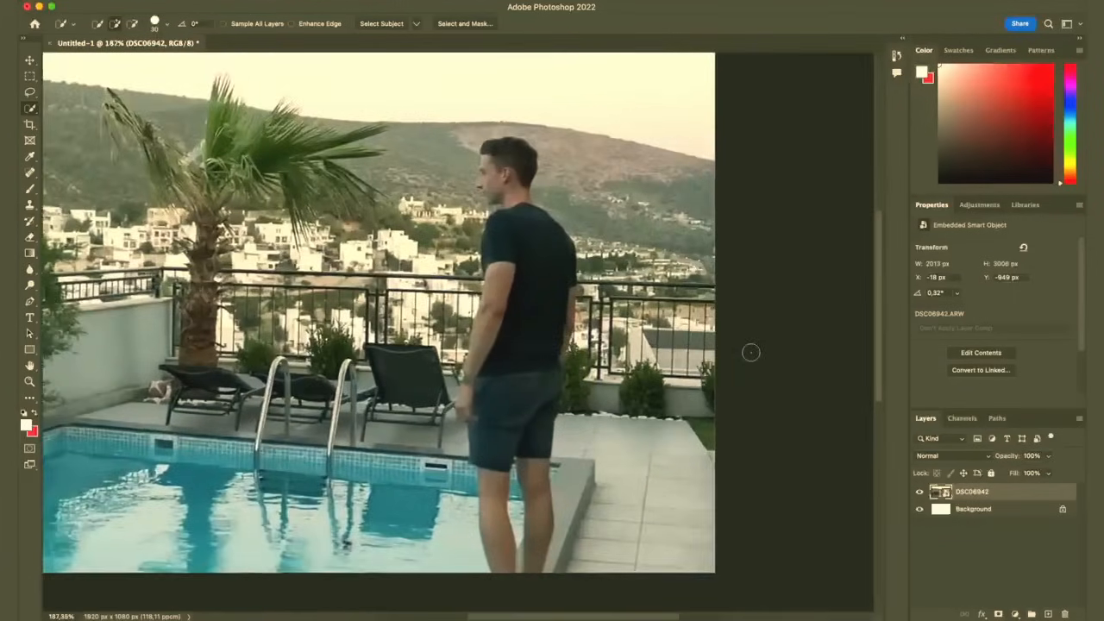
{"action": "scroll", "coordinate": [540, 256], "scroll_direction": "down", "scroll_amount": 3}
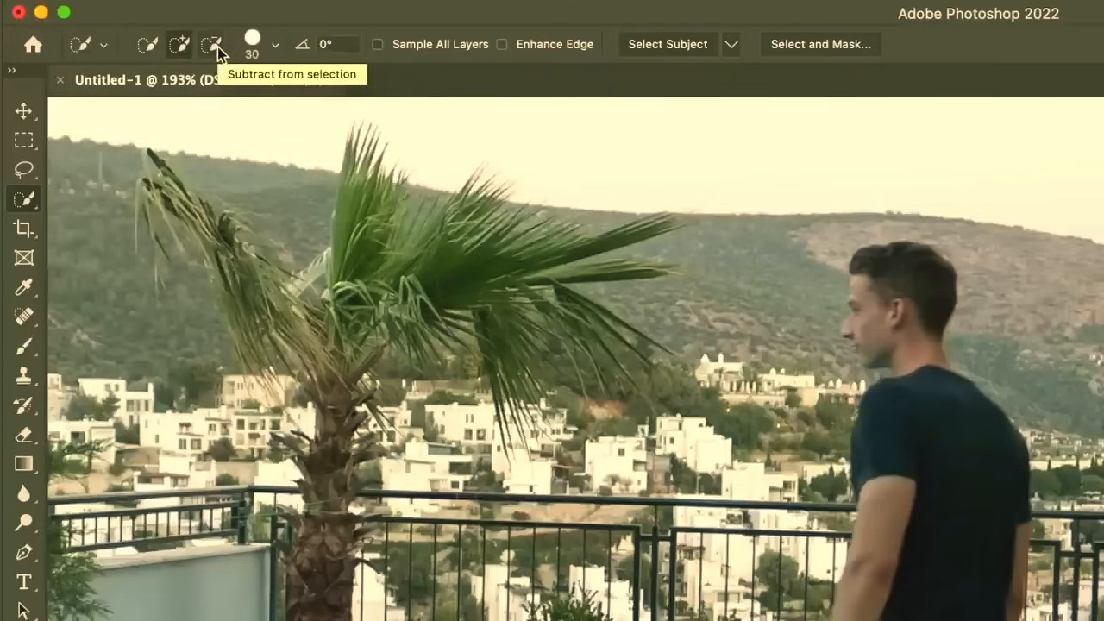
{"action": "left_click", "coordinate": [217, 48]}
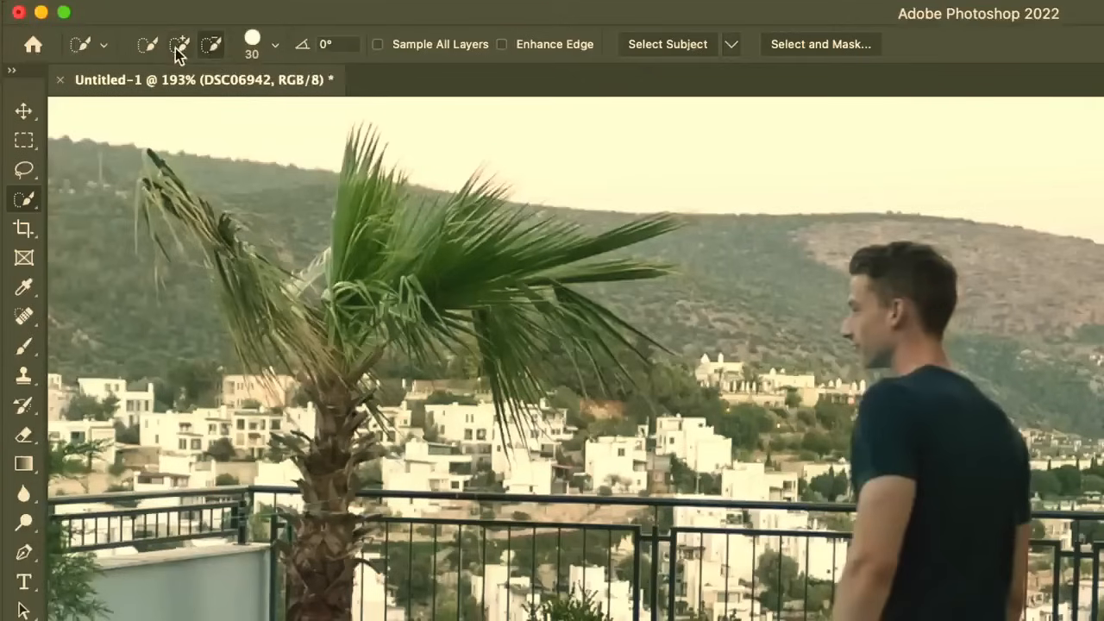
{"action": "left_click", "coordinate": [179, 46]}
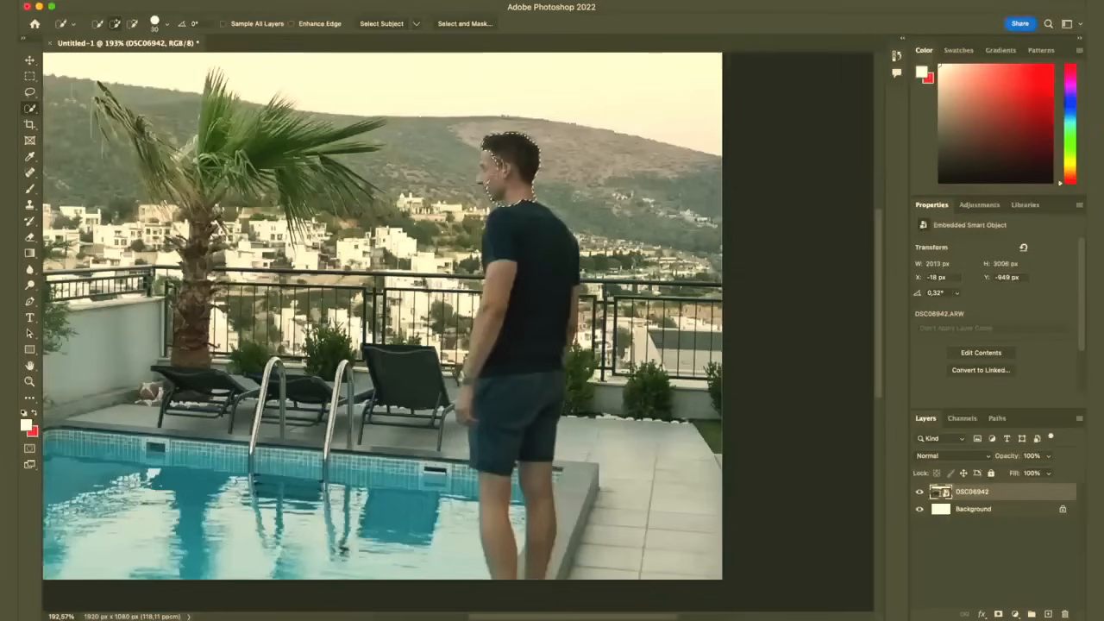
{"action": "left_click_drag", "start_coordinate": [533, 236], "coordinate": [530, 272]}
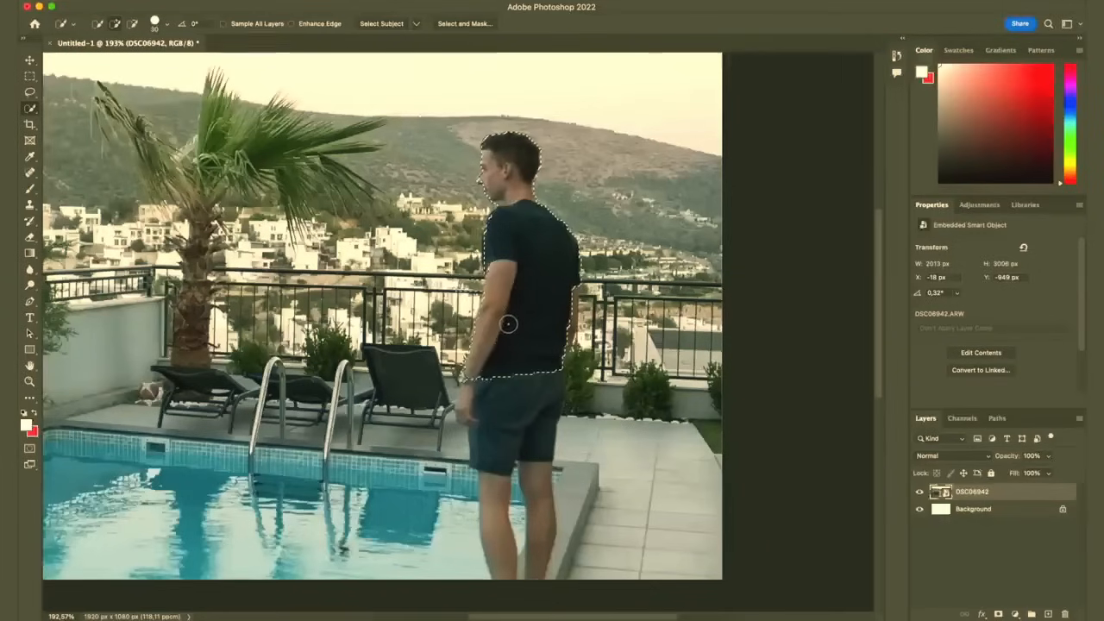
{"action": "mouse_move", "coordinate": [505, 323]}
{"action": "left_mouse_down"}
{"action": "mouse_move", "coordinate": [506, 395]}
{"action": "mouse_move", "coordinate": [539, 565]}
{"action": "left_mouse_up"}
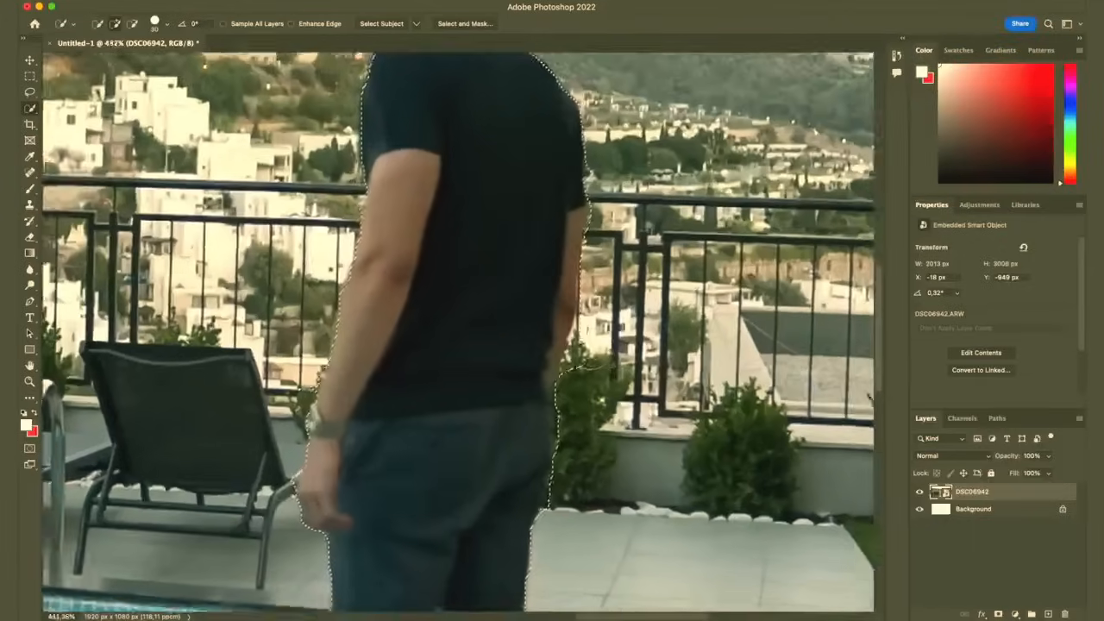
Step: Inspect the selection edges around the man's arms and turn on Quick Mask mode
{"action": "scroll", "coordinate": [595, 342], "scroll_direction": "down", "scroll_amount": 2}
{"action": "scroll", "coordinate": [595, 343], "scroll_direction": "up", "scroll_amount": 4}
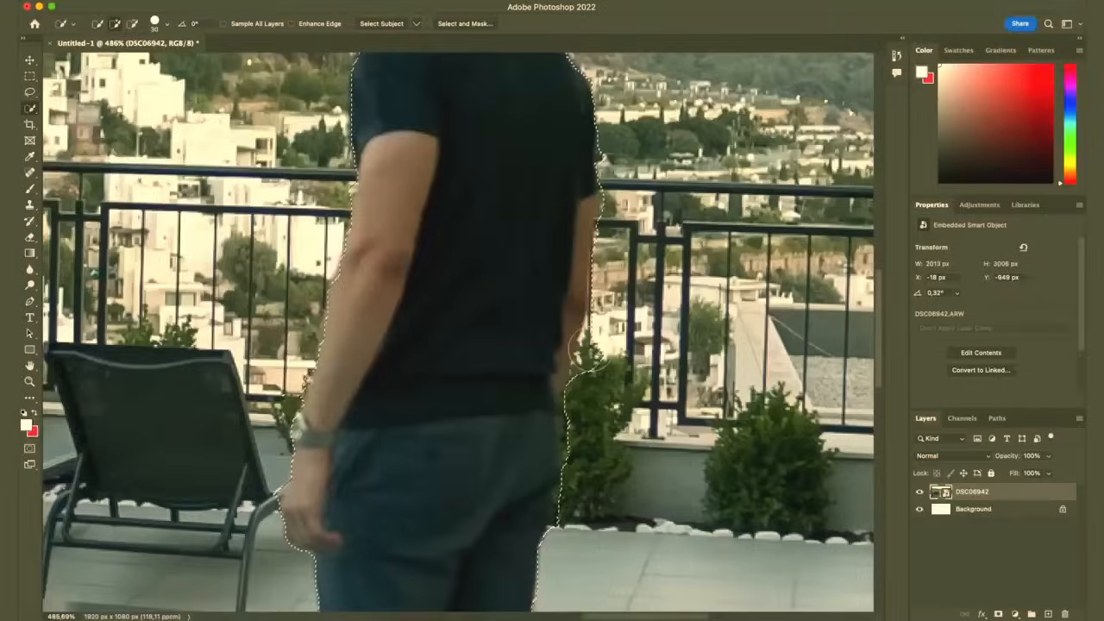
{"action": "scroll", "coordinate": [586, 350], "scroll_direction": "up", "scroll_amount": 2}
{"action": "scroll", "coordinate": [587, 349], "scroll_direction": "down", "scroll_amount": 2}
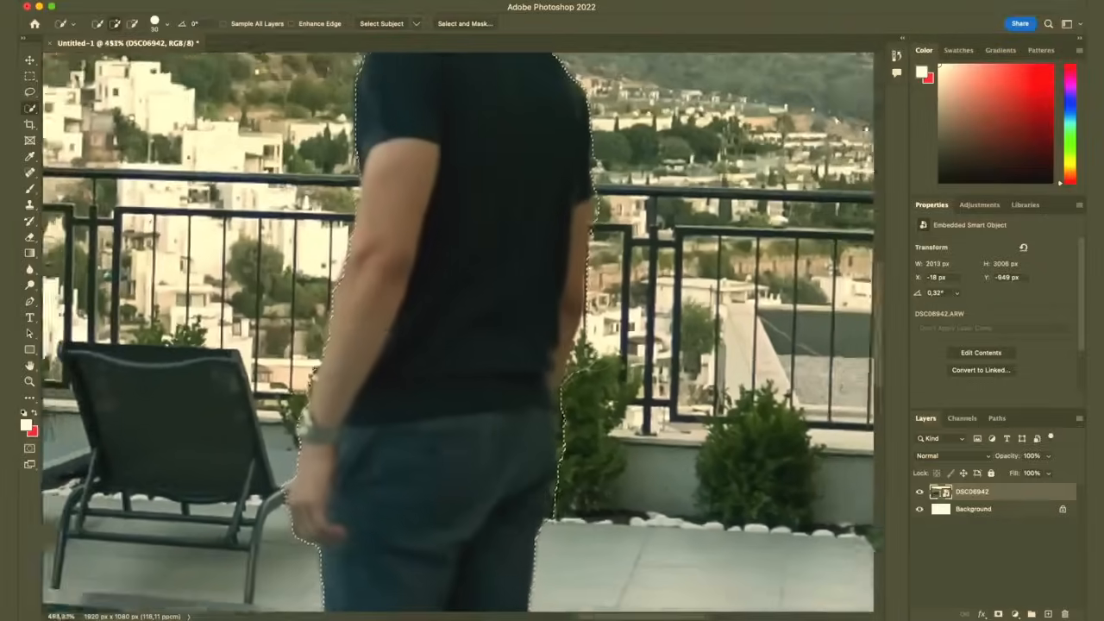
{"action": "key", "text": "q"}
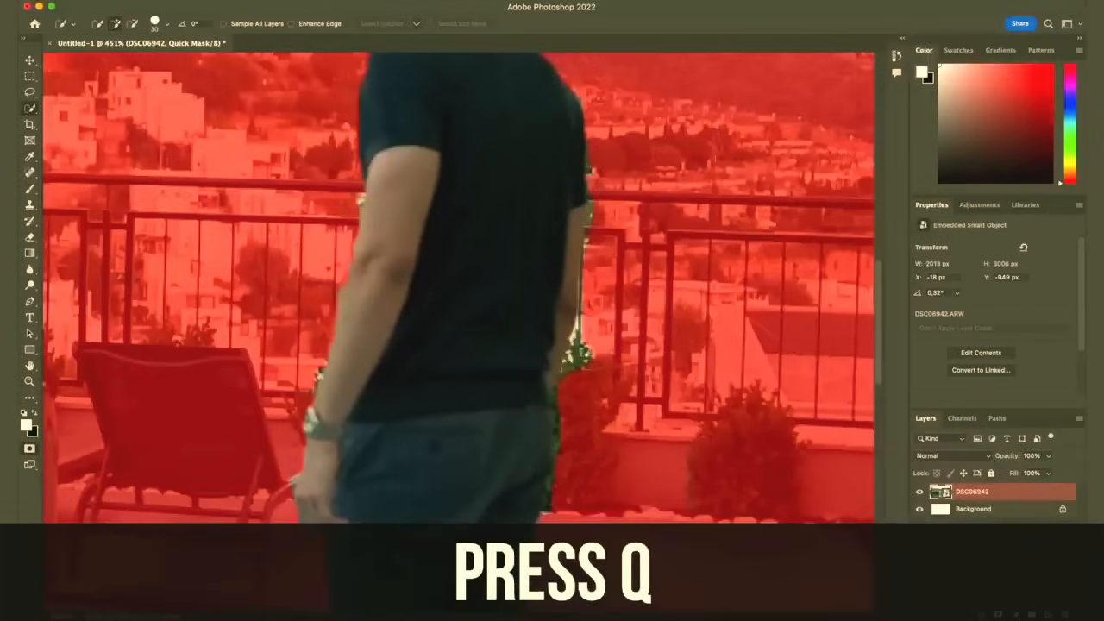
{"action": "scroll", "coordinate": [590, 349], "scroll_direction": "up", "scroll_amount": 5}
{"action": "scroll", "coordinate": [591, 349], "scroll_direction": "down", "scroll_amount": 3}
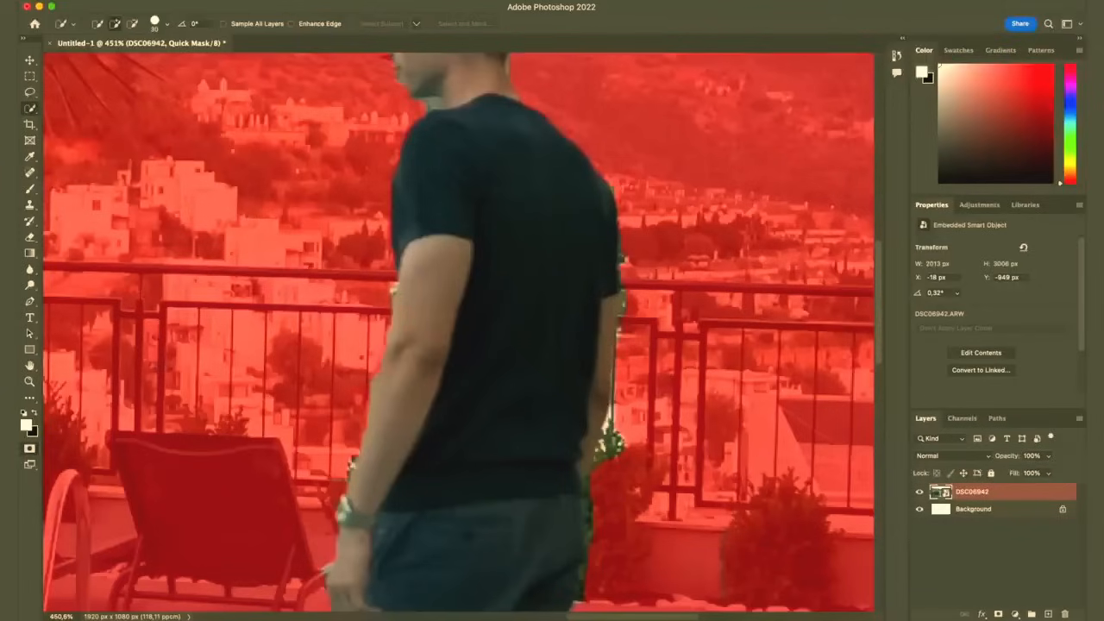
Step: Brush white over the background beside the man's rear shoulder, and mask that area out again with black
{"action": "left_click", "coordinate": [30, 189]}
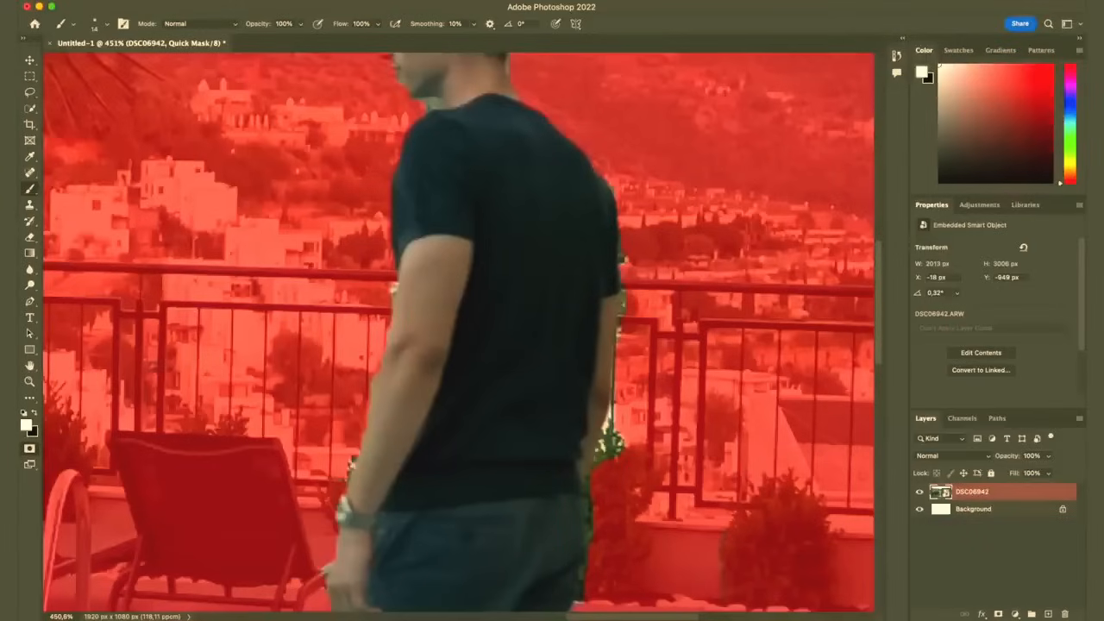
{"action": "left_click_drag", "start_coordinate": [602, 175], "coordinate": [595, 131]}
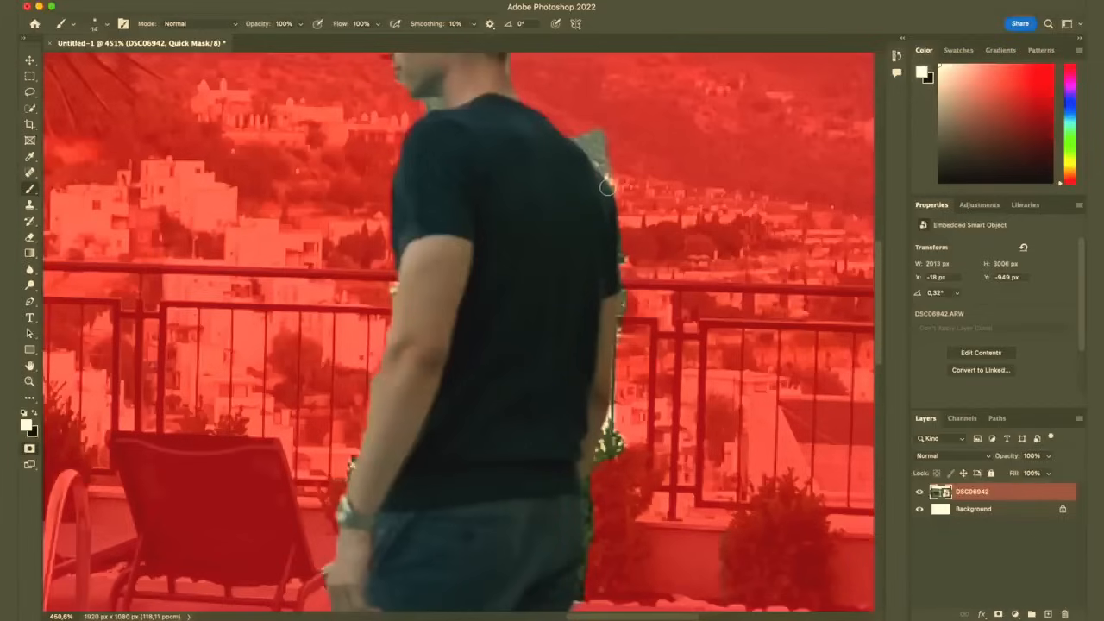
{"action": "key", "text": "x"}
{"action": "left_click_drag", "start_coordinate": [606, 180], "coordinate": [587, 138]}
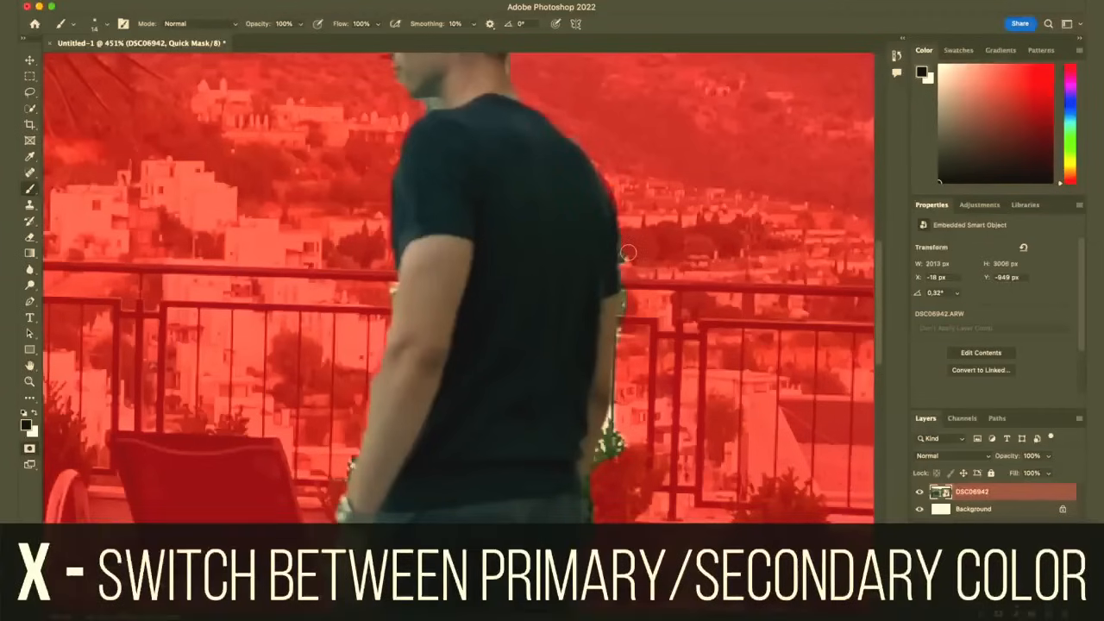
Step: Mask out the leftover background along the man's rear sleeve, arm and hip with the black brush
{"action": "scroll", "coordinate": [628, 252], "scroll_direction": "up", "scroll_amount": 8}
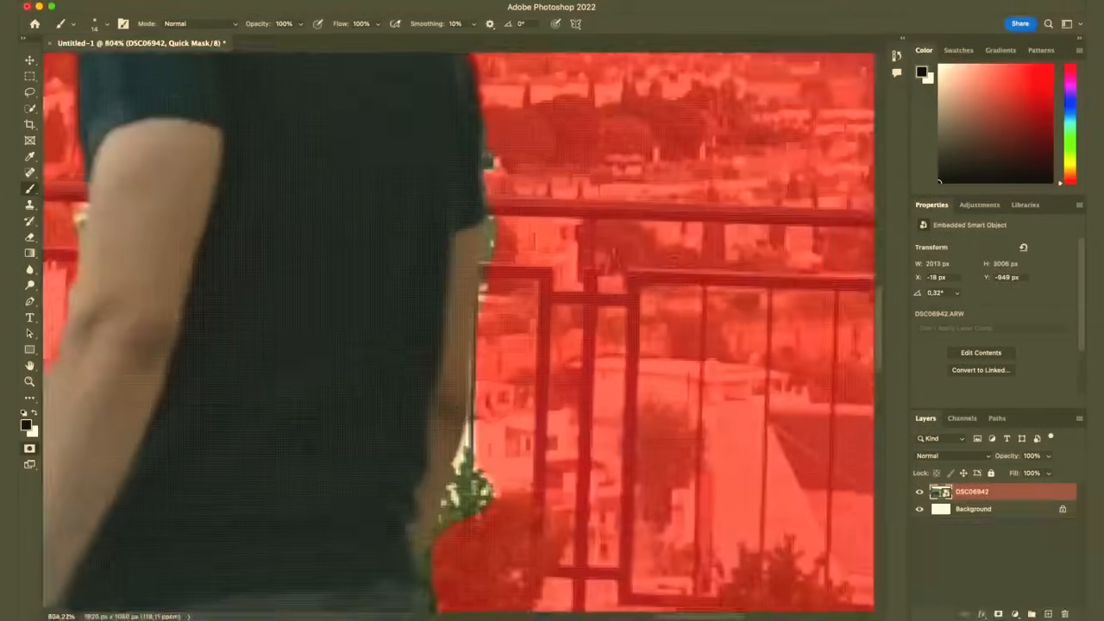
{"action": "scroll", "coordinate": [626, 247], "scroll_direction": "up", "scroll_amount": 5}
{"action": "left_click_drag", "start_coordinate": [467, 302], "coordinate": [470, 380]}
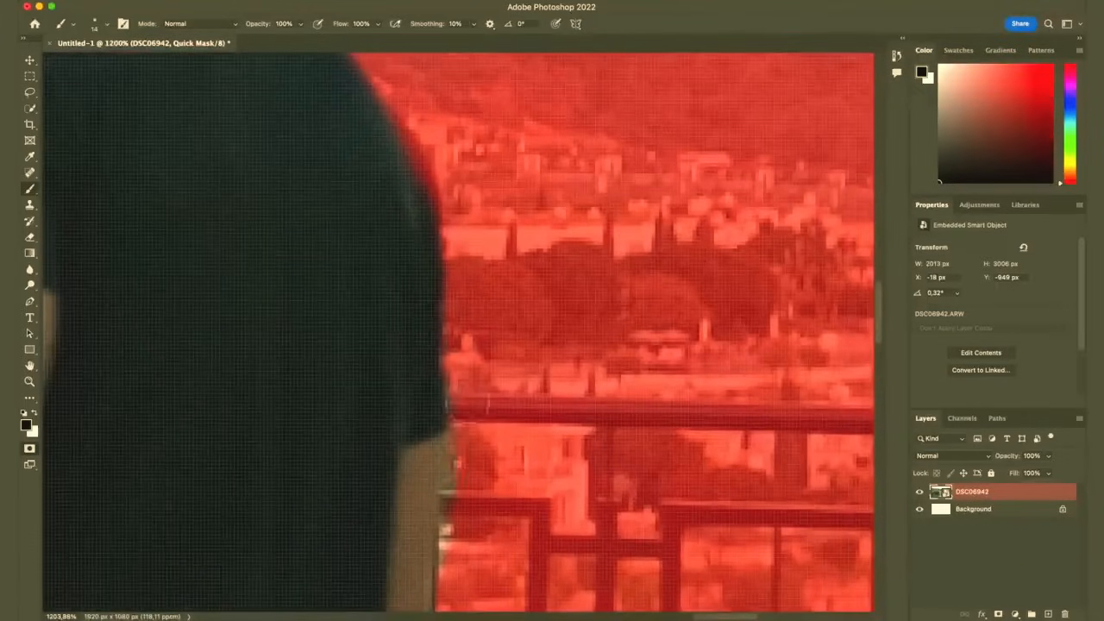
{"action": "scroll", "coordinate": [451, 523], "scroll_direction": "down", "scroll_amount": 5}
{"action": "left_click_drag", "start_coordinate": [461, 263], "coordinate": [449, 561]}
{"action": "scroll", "coordinate": [438, 579], "scroll_direction": "down", "scroll_amount": 5}
{"action": "mouse_move", "coordinate": [496, 282]}
{"action": "left_mouse_down"}
{"action": "mouse_move", "coordinate": [485, 306]}
{"action": "mouse_move", "coordinate": [447, 301]}
{"action": "mouse_move", "coordinate": [455, 203]}
{"action": "left_mouse_up"}
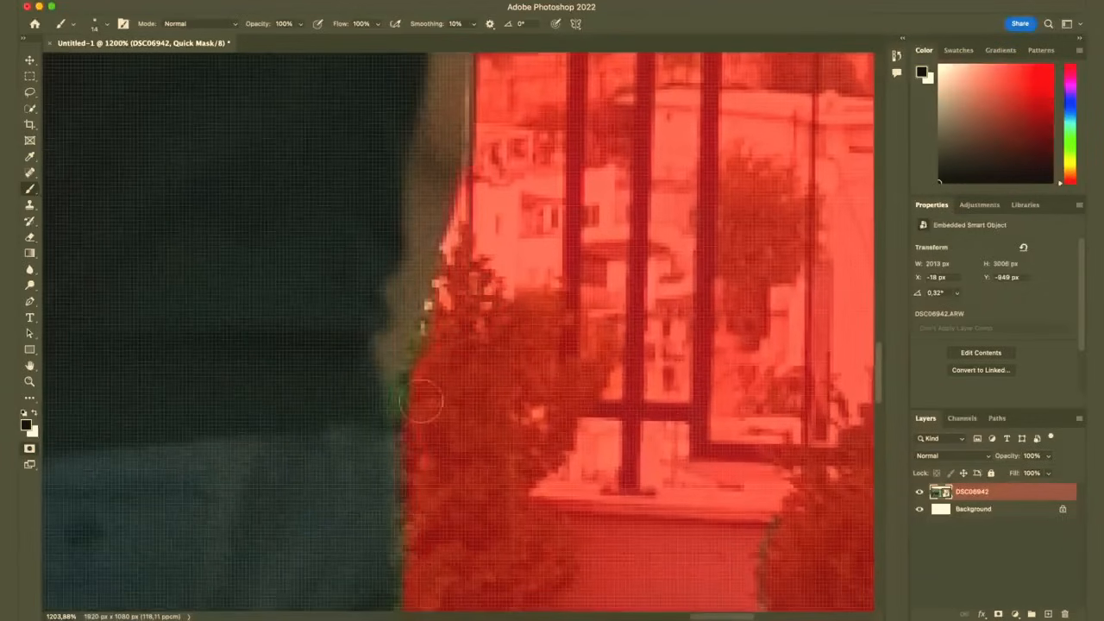
Step: Swap the foreground colour to white and paint the man's nose back into the selection
{"action": "scroll", "coordinate": [429, 307], "scroll_direction": "down", "scroll_amount": 2, "text": "alt"}
{"action": "scroll", "coordinate": [431, 328], "scroll_direction": "down", "scroll_amount": 4}
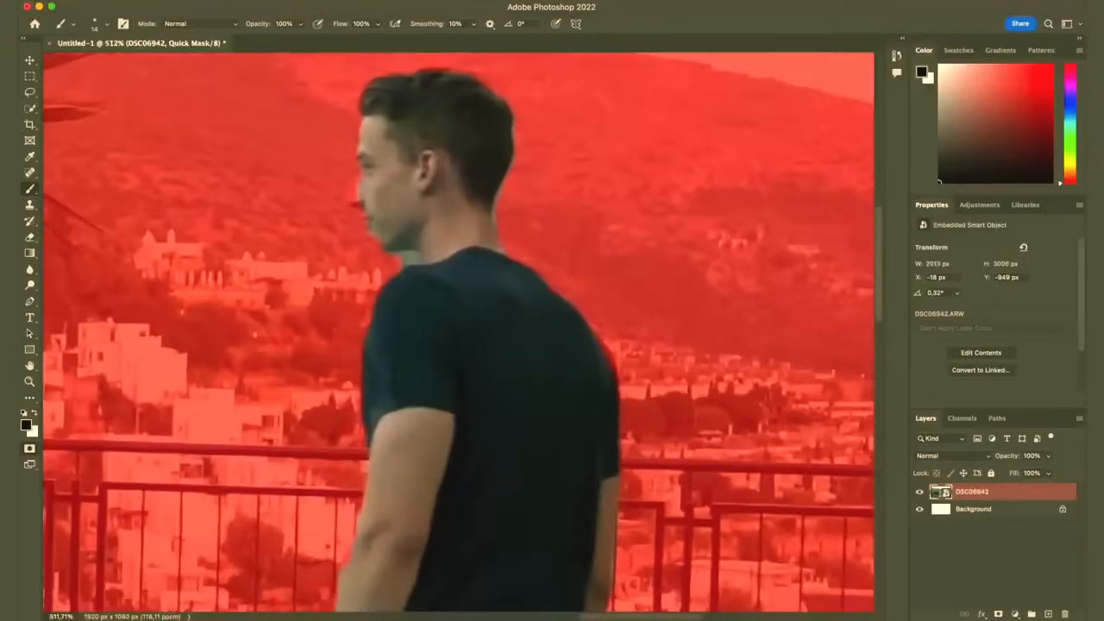
{"action": "key", "text": "x"}
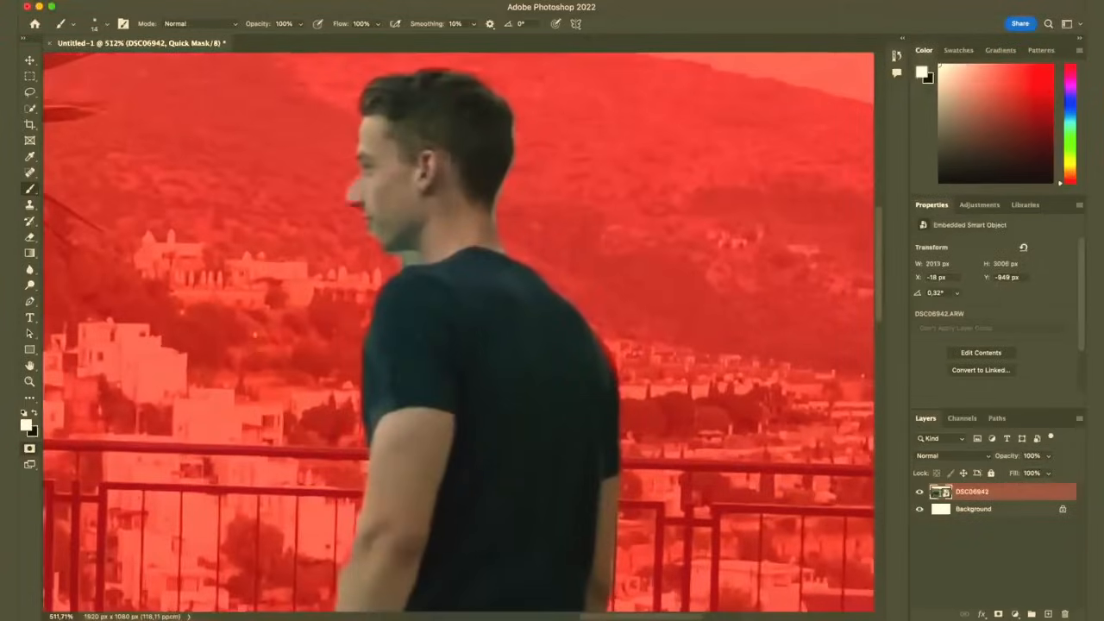
Step: Set the brush size to 28 px and its hardness to 64%
{"action": "left_click", "coordinate": [96, 25]}
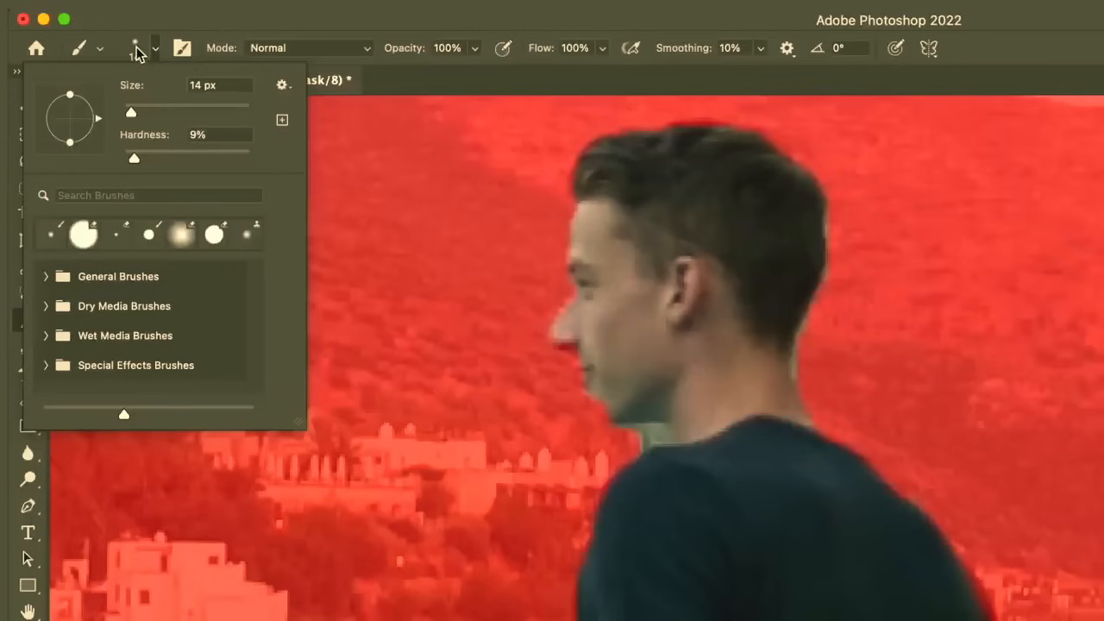
{"action": "mouse_move", "coordinate": [131, 112]}
{"action": "left_mouse_down"}
{"action": "mouse_move", "coordinate": [180, 112]}
{"action": "mouse_move", "coordinate": [139, 113]}
{"action": "left_mouse_up"}
{"action": "left_click_drag", "start_coordinate": [134, 158], "coordinate": [204, 161]}
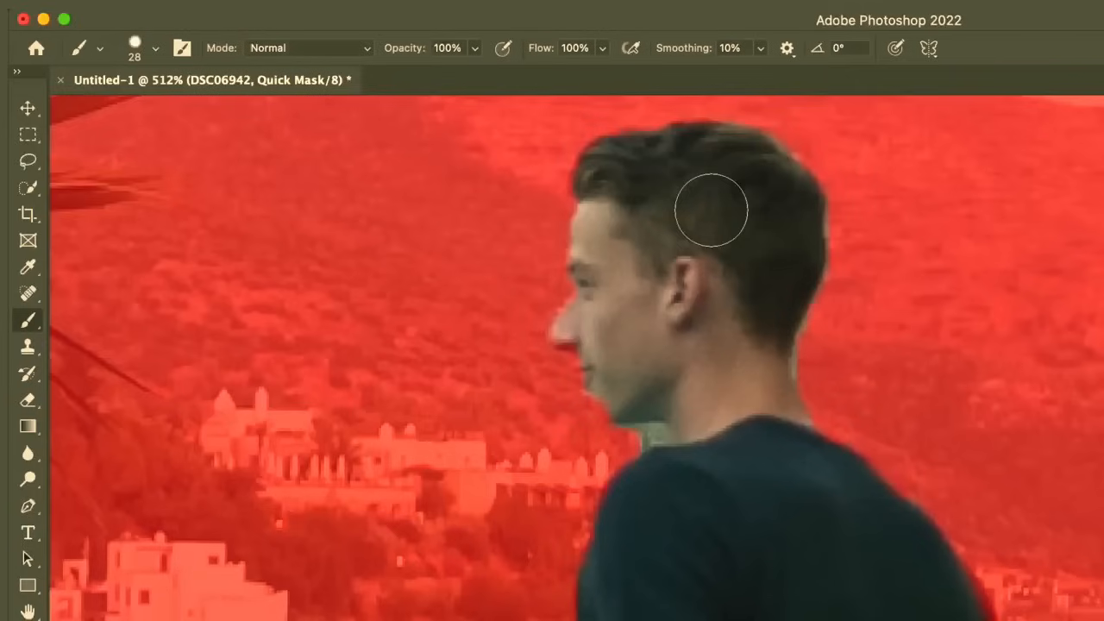
Step: Look through the General Brushes presets and leave Quick Mask mode
{"action": "right_click", "coordinate": [712, 209]}
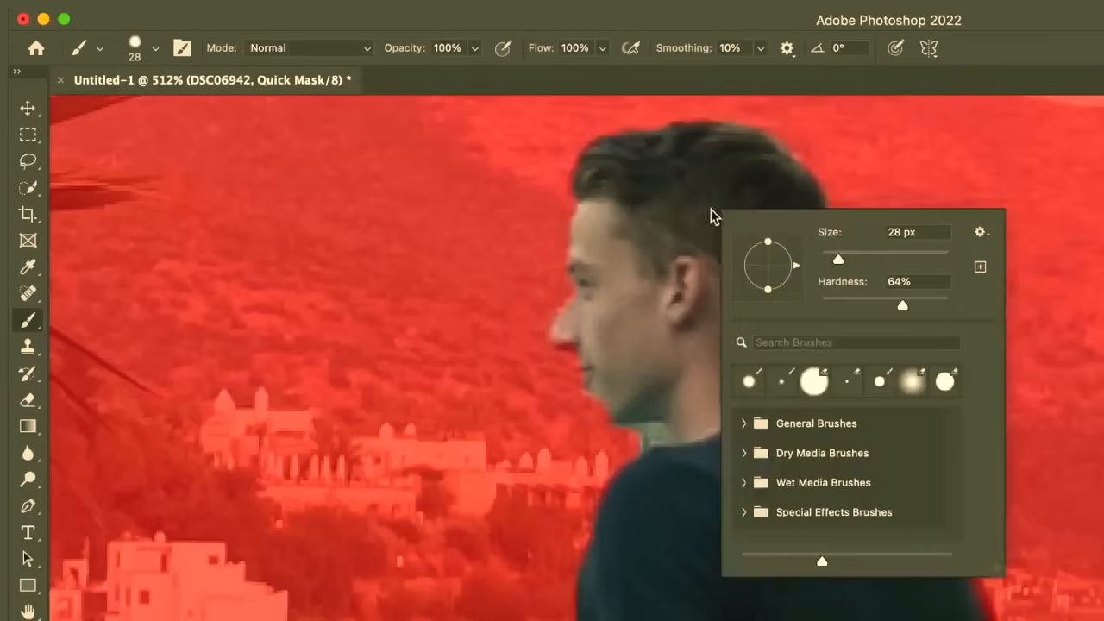
{"action": "left_click", "coordinate": [738, 422]}
{"action": "scroll", "coordinate": [743, 424], "scroll_direction": "down", "scroll_amount": 5}
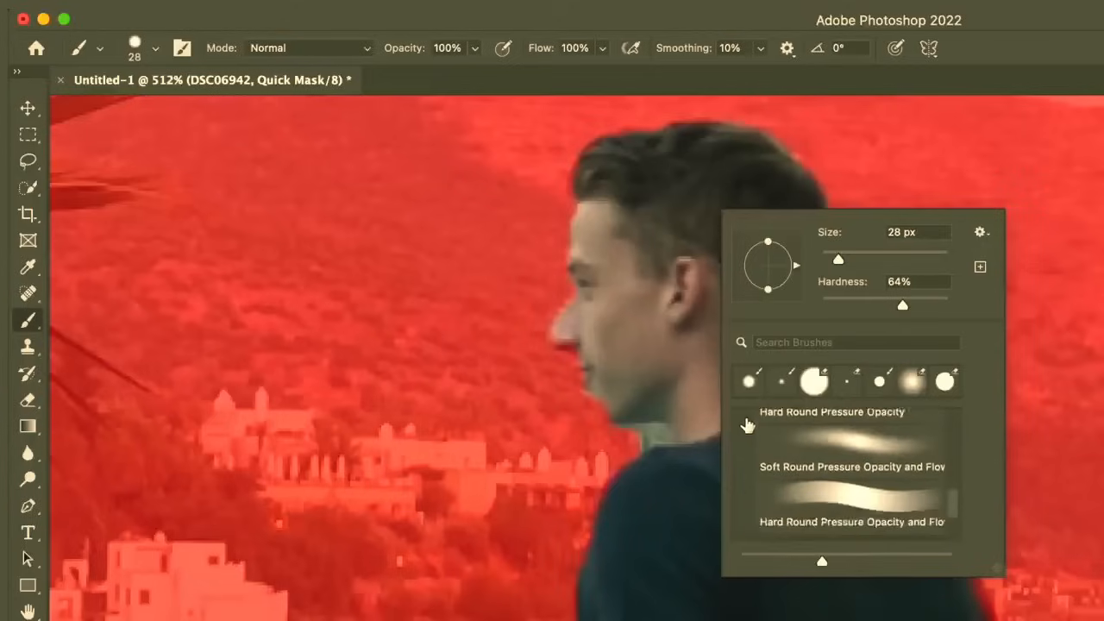
{"action": "scroll", "coordinate": [748, 425], "scroll_direction": "up", "scroll_amount": 5}
{"action": "left_click", "coordinate": [747, 423]}
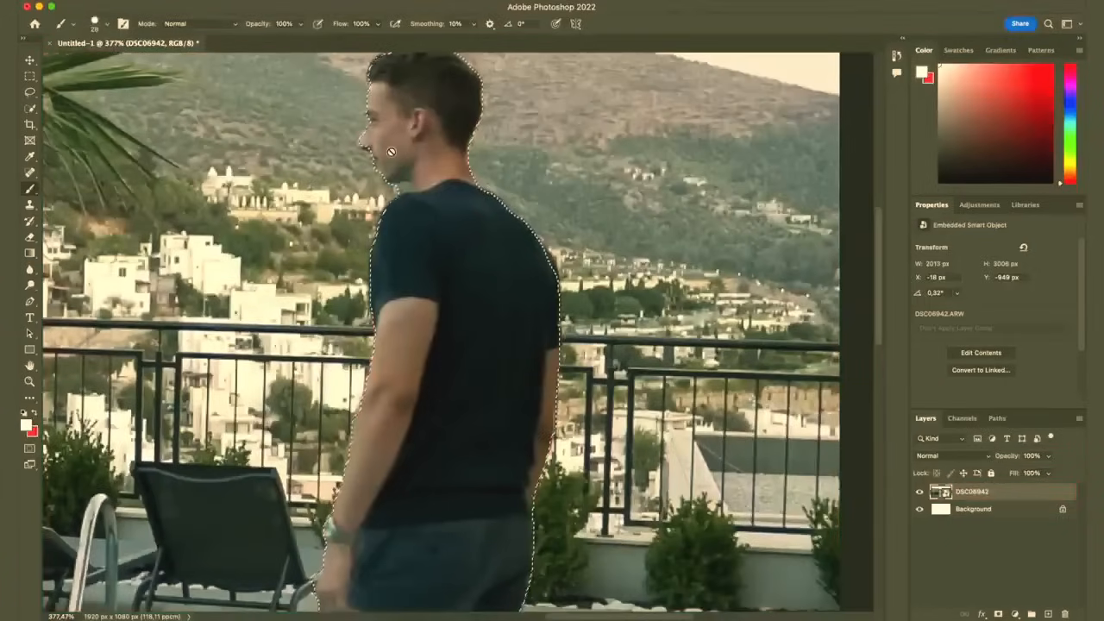
Step: Copy the selected man to a new layer and hide the DSC06942 layer to isolate the cutout
{"action": "scroll", "coordinate": [388, 153], "scroll_direction": "down", "scroll_amount": 4}
{"action": "scroll", "coordinate": [388, 153], "scroll_direction": "down", "scroll_amount": 3}
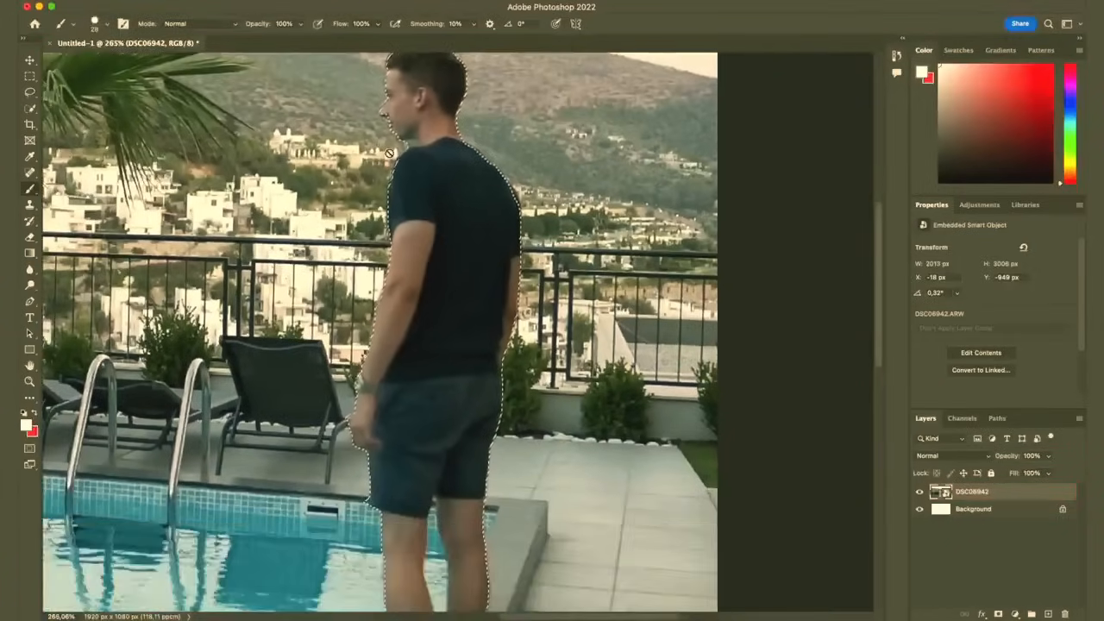
{"action": "scroll", "coordinate": [384, 156], "scroll_direction": "down", "scroll_amount": 2}
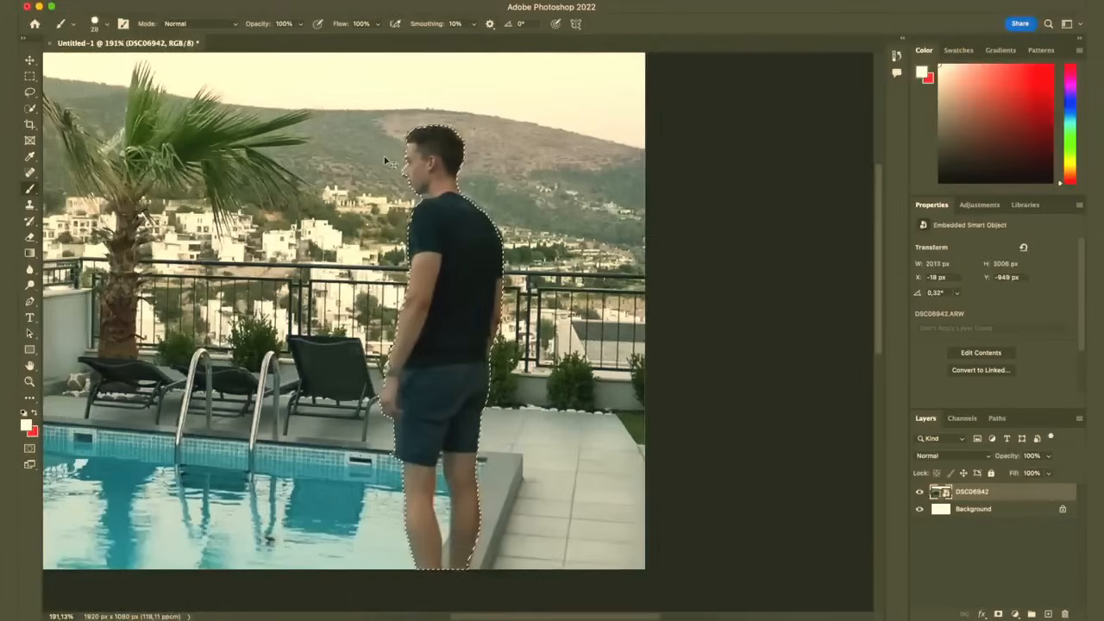
{"action": "key", "text": "super+j"}
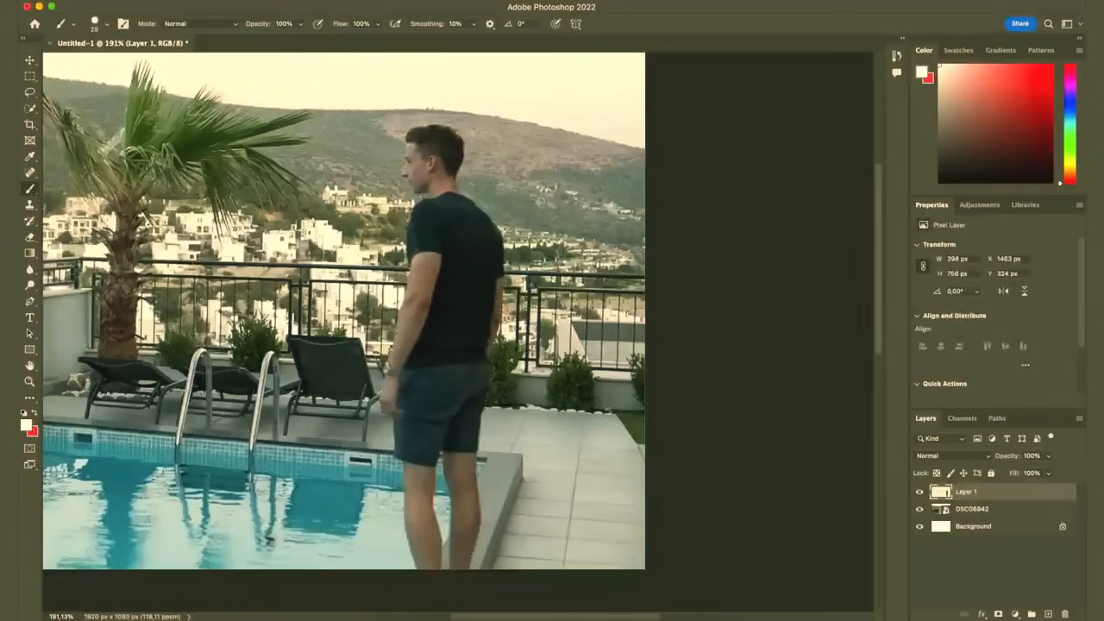
{"action": "scroll", "coordinate": [388, 310], "scroll_direction": "down", "scroll_amount": 3}
{"action": "left_click", "coordinate": [918, 508]}
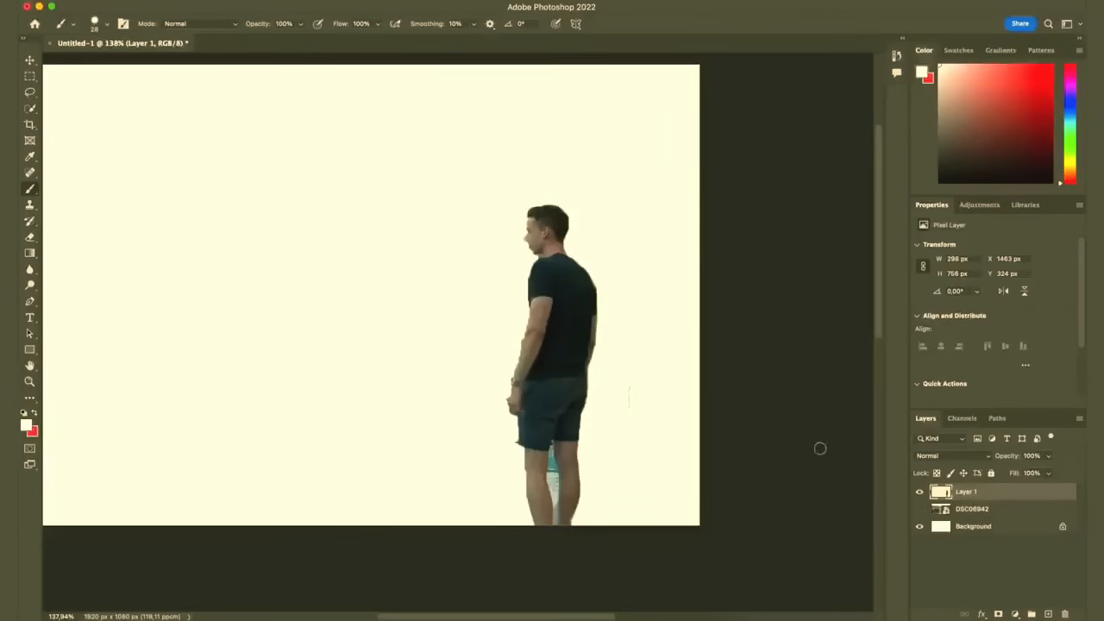
Step: Show the DSC06942 layer and copy everything below the sky from it to a new layer using the Quick Selection tool
{"action": "left_click", "coordinate": [919, 509]}
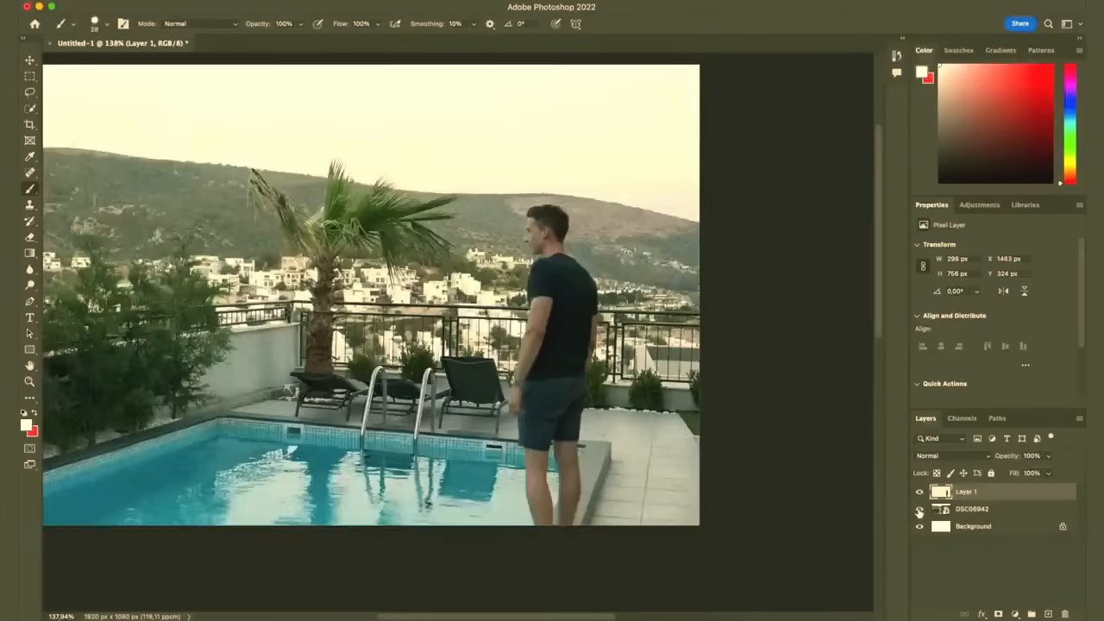
{"action": "scroll", "coordinate": [457, 332], "scroll_direction": "up", "scroll_amount": 2}
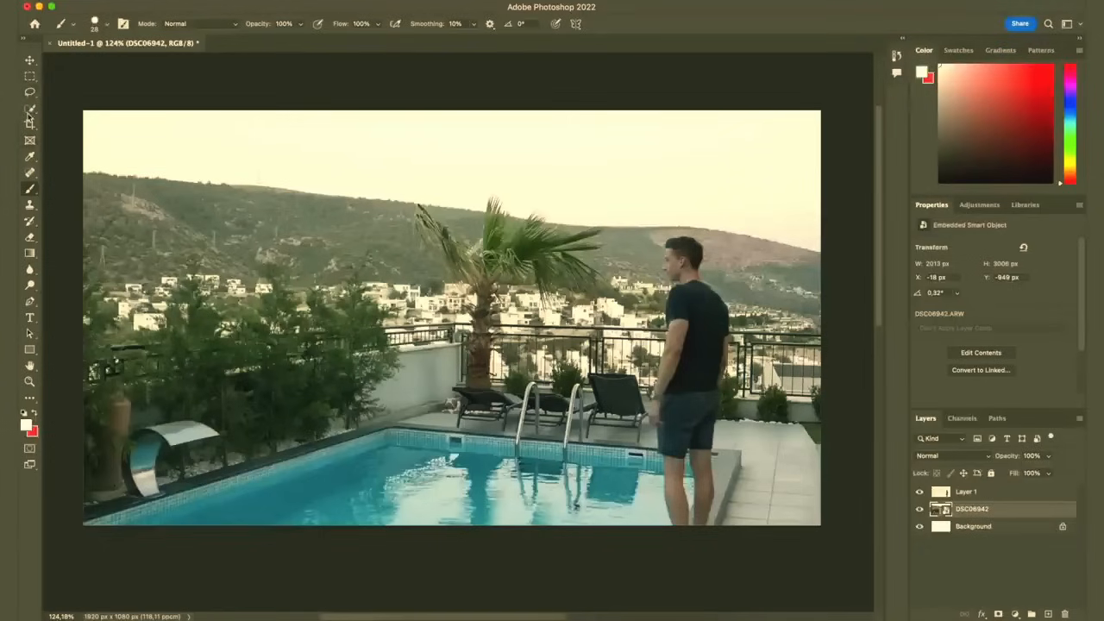
{"action": "left_click", "coordinate": [30, 111]}
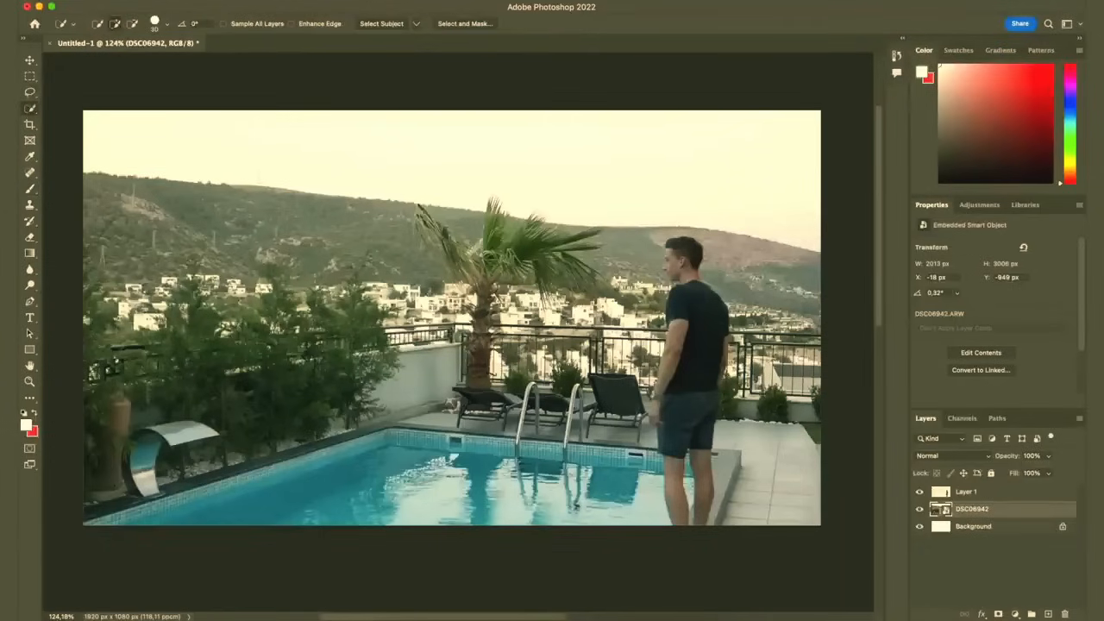
{"action": "mouse_move", "coordinate": [268, 271]}
{"action": "left_mouse_down"}
{"action": "mouse_move", "coordinate": [343, 428]}
{"action": "mouse_move", "coordinate": [264, 407]}
{"action": "mouse_move", "coordinate": [310, 490]}
{"action": "left_mouse_up"}
{"action": "mouse_move", "coordinate": [473, 513]}
{"action": "left_mouse_down"}
{"action": "mouse_move", "coordinate": [678, 469]}
{"action": "mouse_move", "coordinate": [570, 338]}
{"action": "mouse_move", "coordinate": [794, 427]}
{"action": "left_mouse_up"}
{"action": "mouse_move", "coordinate": [500, 376]}
{"action": "left_mouse_down"}
{"action": "mouse_move", "coordinate": [567, 409]}
{"action": "mouse_move", "coordinate": [690, 303]}
{"action": "mouse_move", "coordinate": [741, 280]}
{"action": "left_mouse_up"}
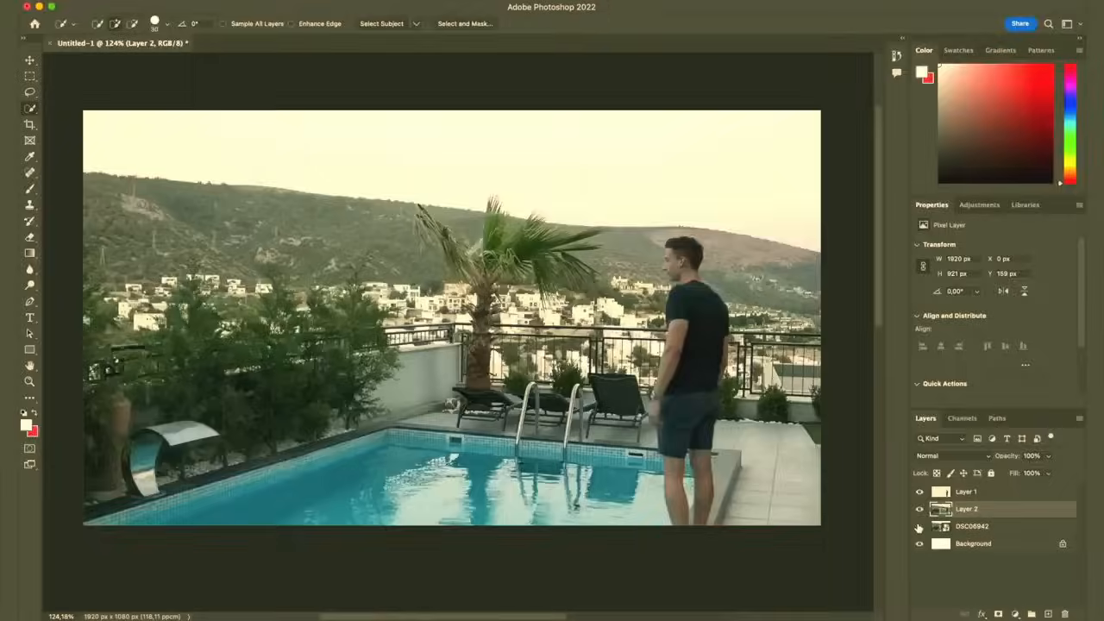
Step: Hide the three layers above Background and show them again one at a time to check the cutouts
{"action": "left_click_drag", "start_coordinate": [919, 528], "coordinate": [919, 496]}
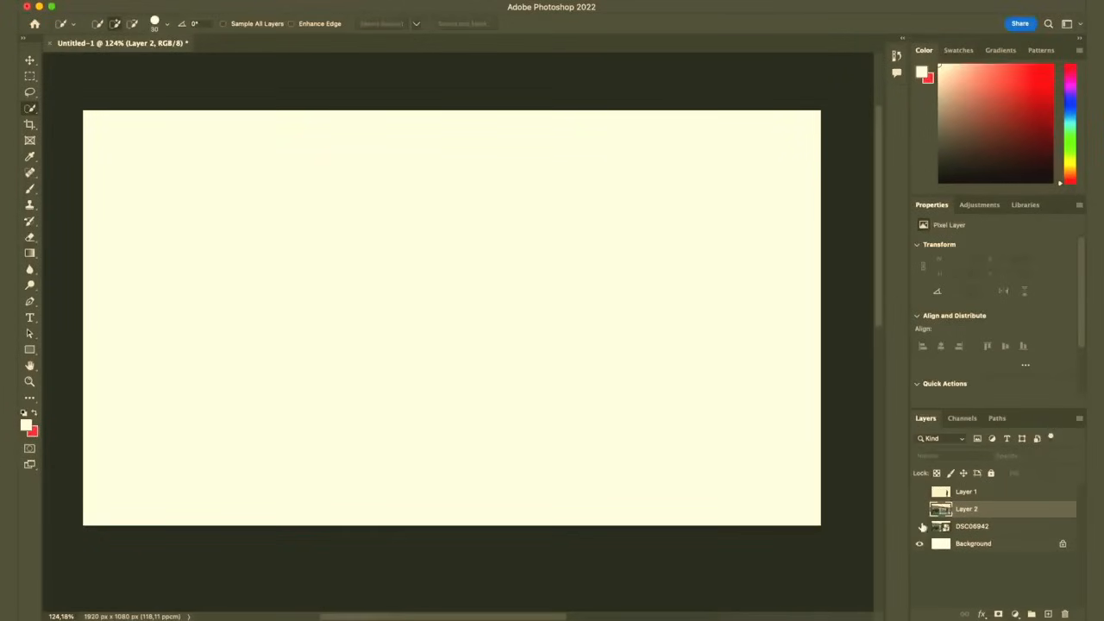
{"action": "left_click", "coordinate": [920, 491]}
{"action": "left_click", "coordinate": [918, 509]}
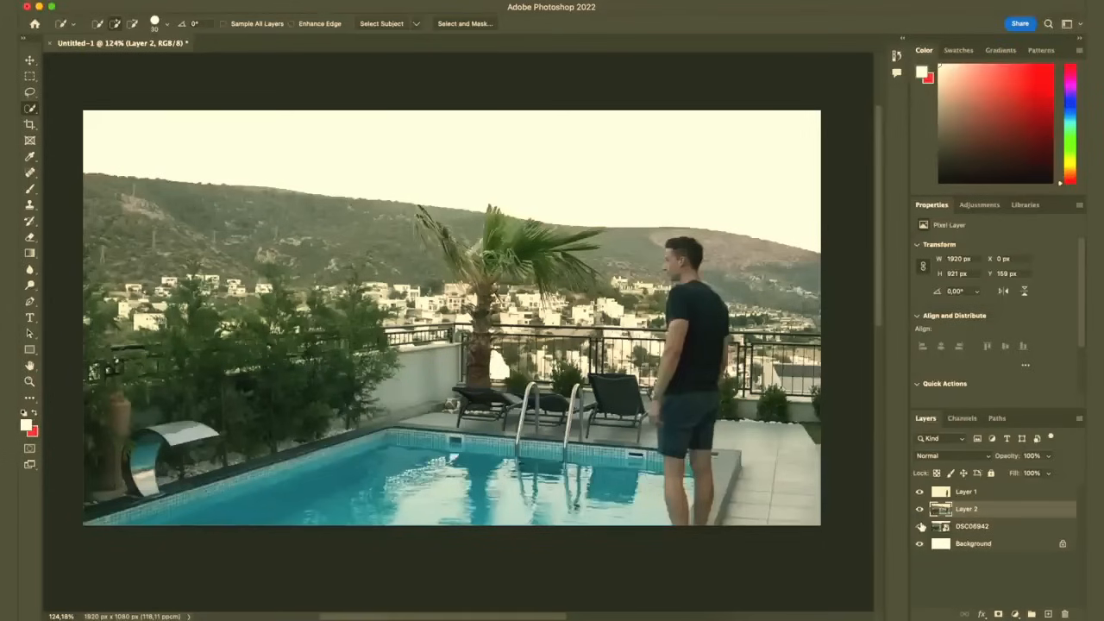
{"action": "left_click", "coordinate": [920, 526]}
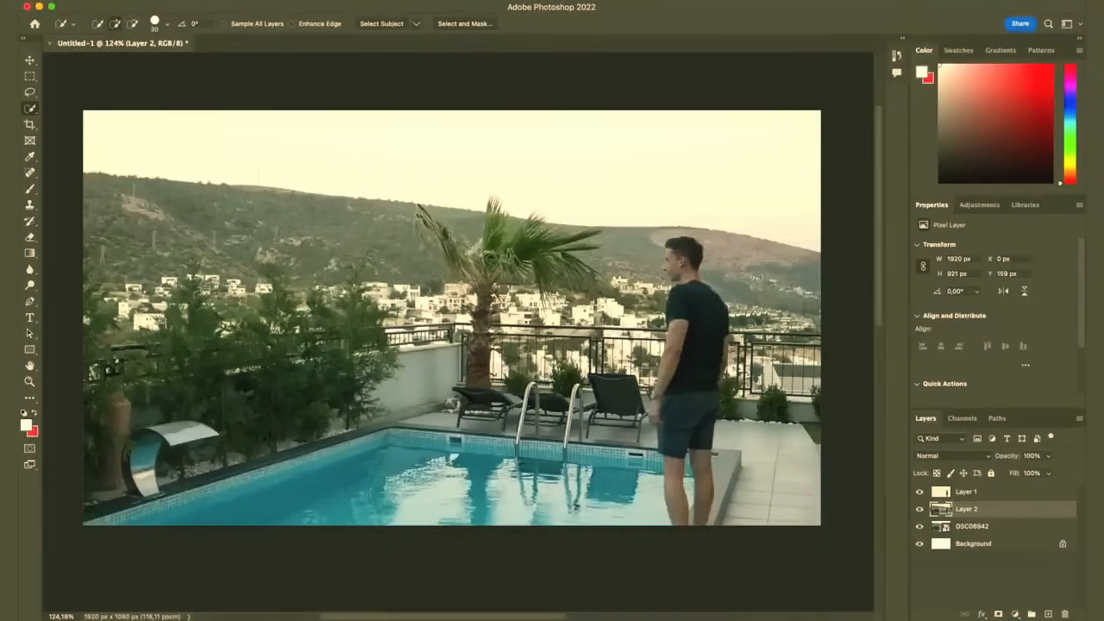
Step: Try cropping the image inward from its upper-left corner, and sample a green from the palm leaves as the foreground colour
{"action": "left_click", "coordinate": [31, 125]}
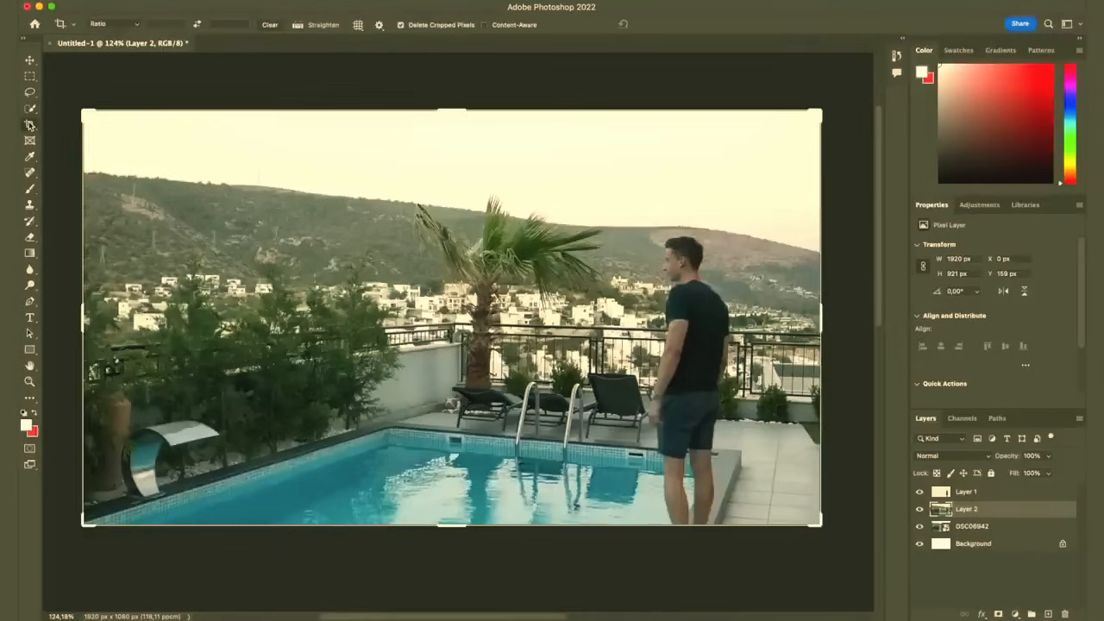
{"action": "left_click_drag", "start_coordinate": [83, 113], "coordinate": [122, 149]}
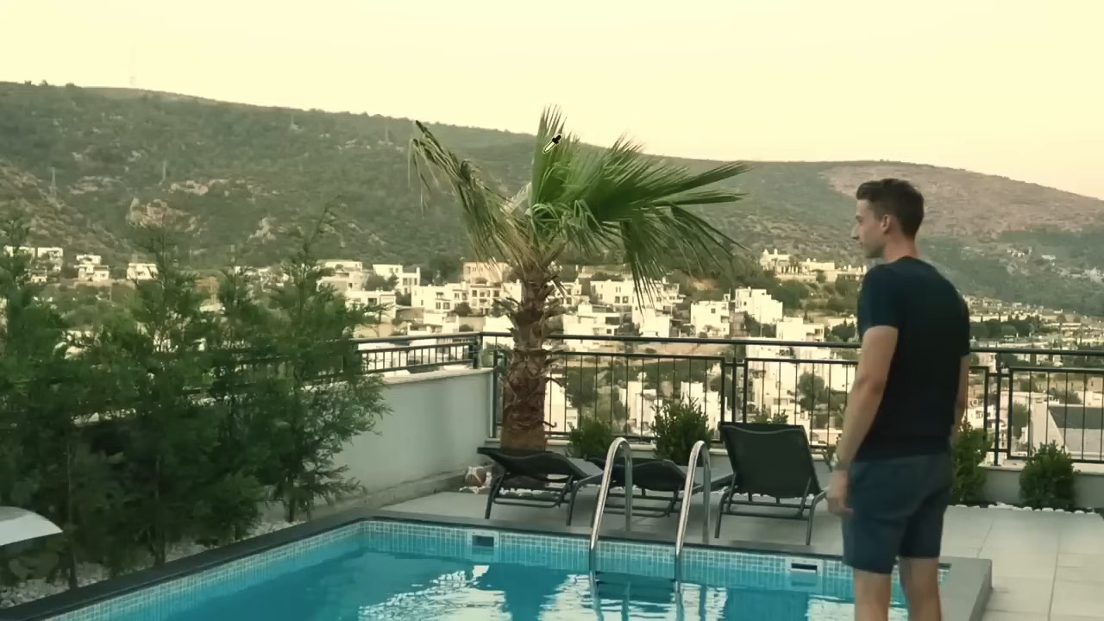
{"action": "left_click_drag", "start_coordinate": [489, 213], "coordinate": [488, 213]}
{"action": "left_click_drag", "start_coordinate": [552, 145], "coordinate": [551, 145]}
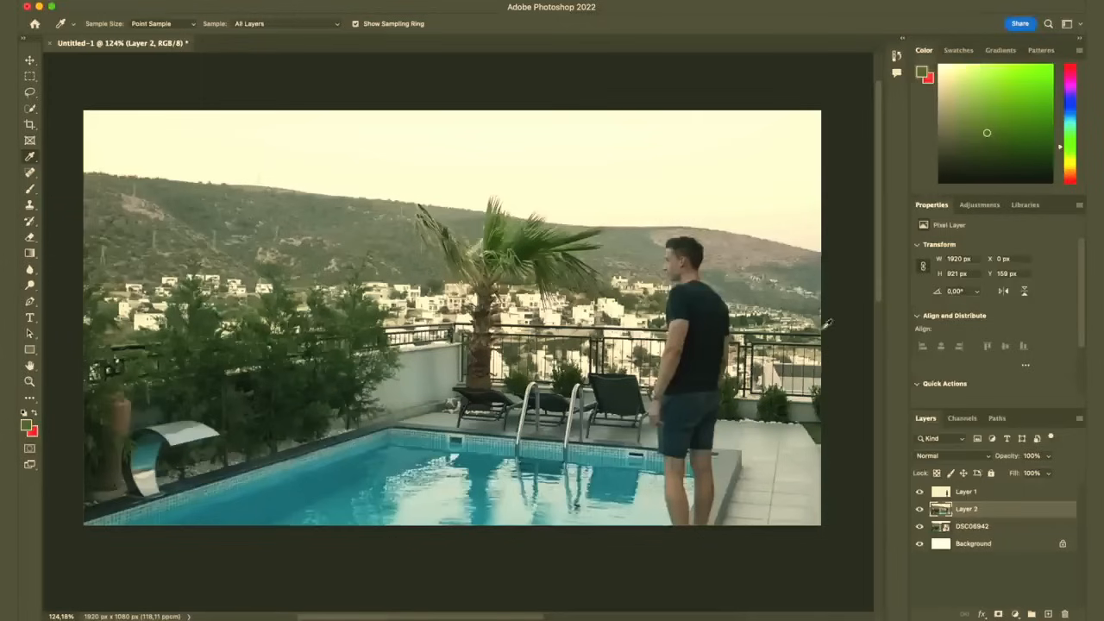
Step: Hide Layer 2 and make DSC06942 the active layer for the Spot Healing Brush at the antenna tower on the ridge
{"action": "left_click", "coordinate": [29, 173]}
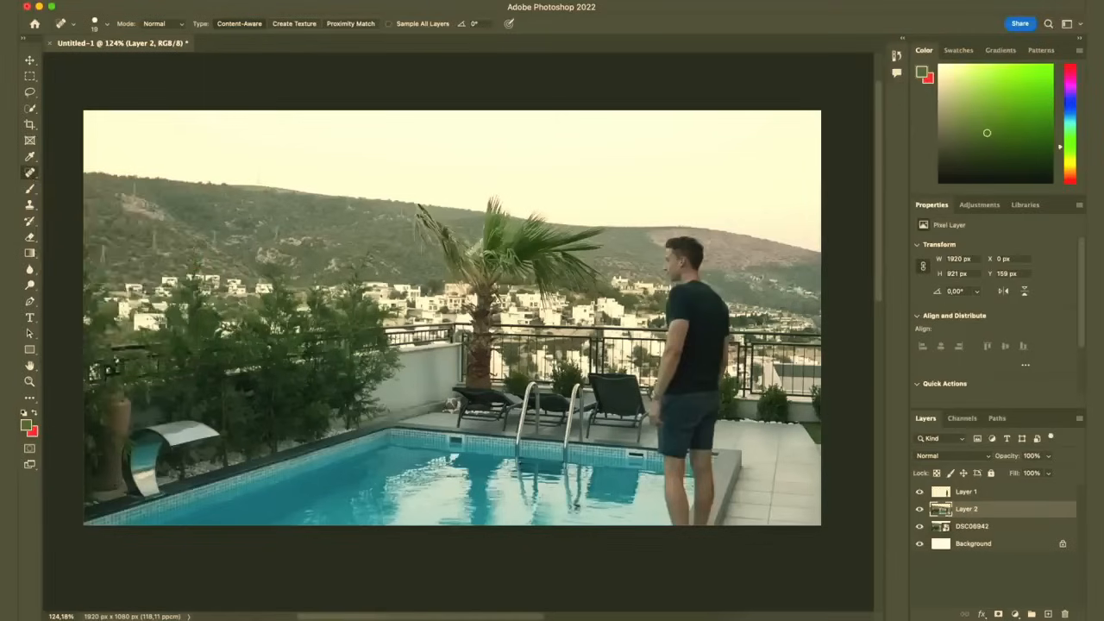
{"action": "scroll", "coordinate": [455, 333], "scroll_direction": "up", "scroll_amount": 5}
{"action": "scroll", "coordinate": [456, 333], "scroll_direction": "left", "scroll_amount": 4}
{"action": "scroll", "coordinate": [455, 333], "scroll_direction": "up", "scroll_amount": 3}
{"action": "scroll", "coordinate": [253, 141], "scroll_direction": "up", "scroll_amount": 4}
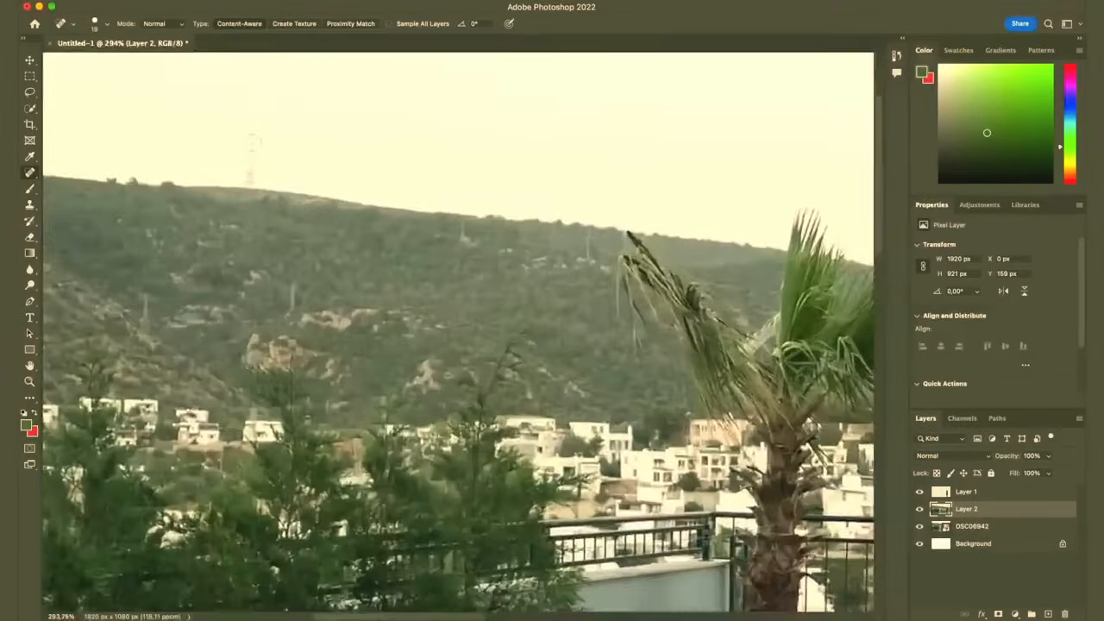
{"action": "scroll", "coordinate": [458, 332], "scroll_direction": "up", "scroll_amount": 3}
{"action": "scroll", "coordinate": [458, 332], "scroll_direction": "left", "scroll_amount": 3}
{"action": "scroll", "coordinate": [458, 332], "scroll_direction": "up", "scroll_amount": 4}
{"action": "left_click", "coordinate": [920, 509]}
{"action": "left_click", "coordinate": [958, 526]}
{"action": "scroll", "coordinate": [401, 297], "scroll_direction": "up", "scroll_amount": 2}
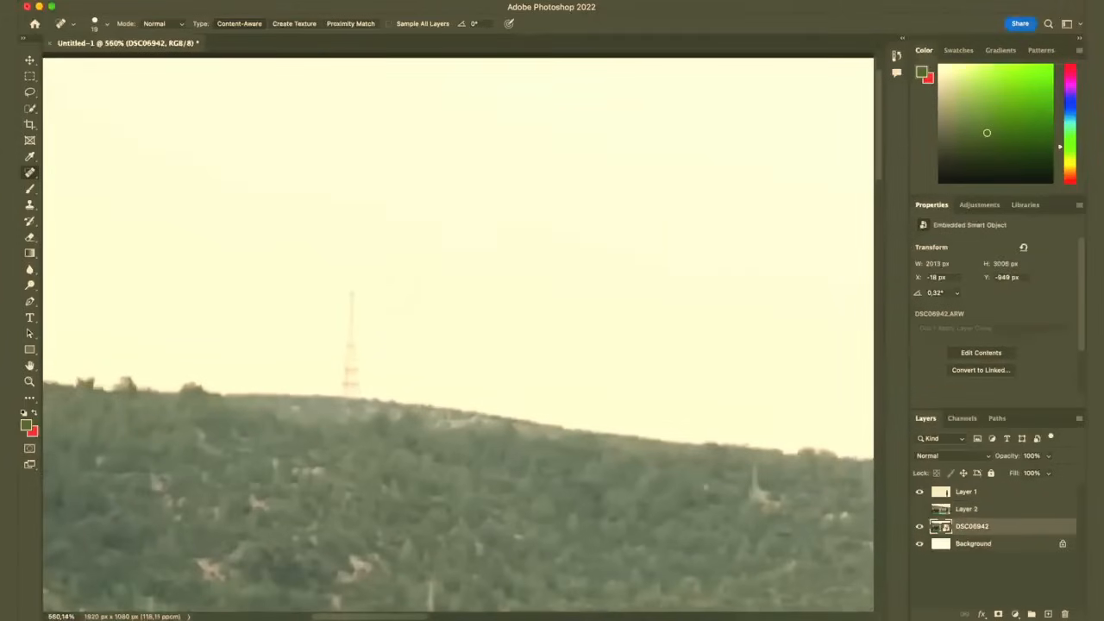
Step: Rasterize the DSC06942 smart object and paint out the antenna tower on the ridge with the Spot Healing Brush
{"action": "left_click", "coordinate": [428, 287]}
{"action": "left_click", "coordinate": [586, 249]}
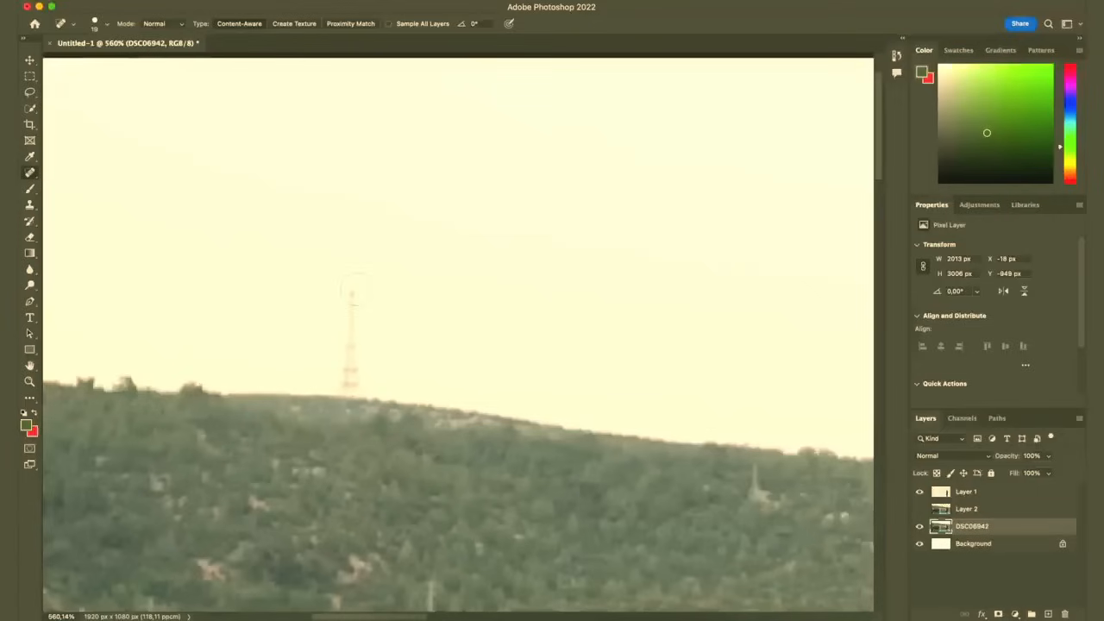
{"action": "left_click_drag", "start_coordinate": [351, 296], "coordinate": [349, 384]}
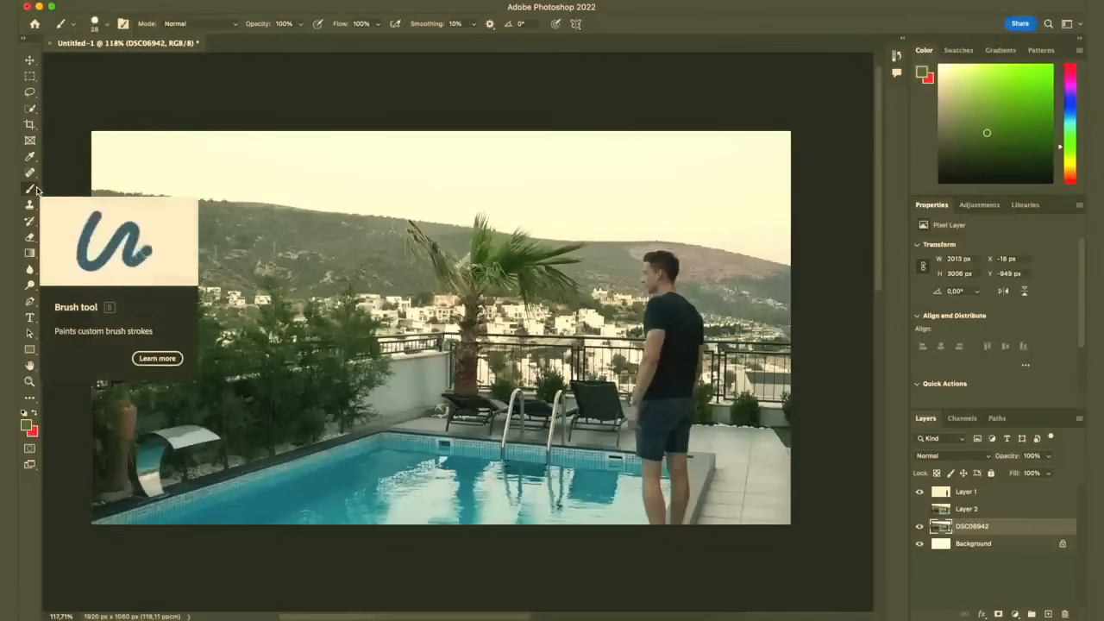
Step: Add a new layer above Layer 1 and set up a black brush of 444 px with 12% hardness
{"action": "left_click", "coordinate": [1022, 496]}
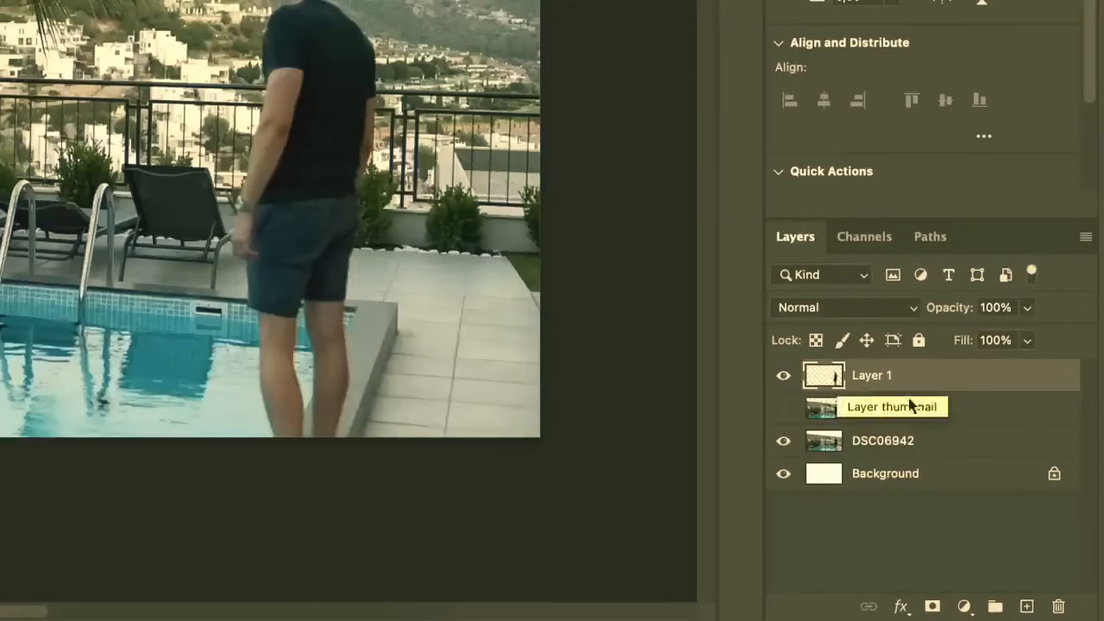
{"action": "left_click", "coordinate": [1027, 608]}
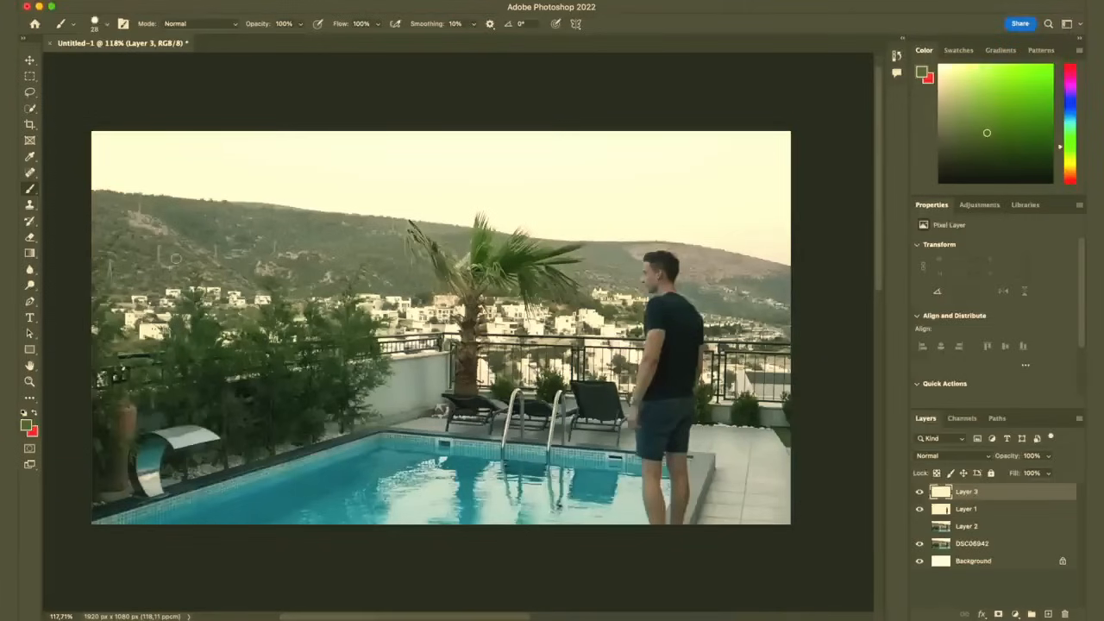
{"action": "right_click", "coordinate": [222, 252]}
{"action": "mouse_move", "coordinate": [320, 282]}
{"action": "left_mouse_down"}
{"action": "mouse_move", "coordinate": [357, 288]}
{"action": "mouse_move", "coordinate": [298, 309]}
{"action": "left_mouse_up"}
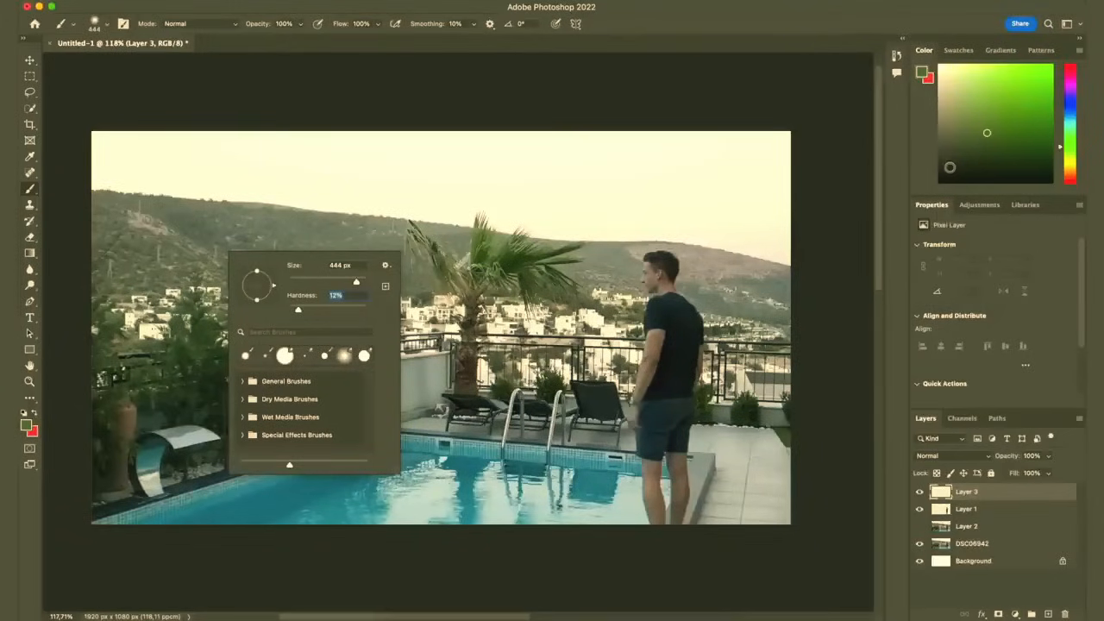
{"action": "left_click", "coordinate": [949, 168]}
{"action": "left_click_drag", "start_coordinate": [950, 167], "coordinate": [936, 196]}
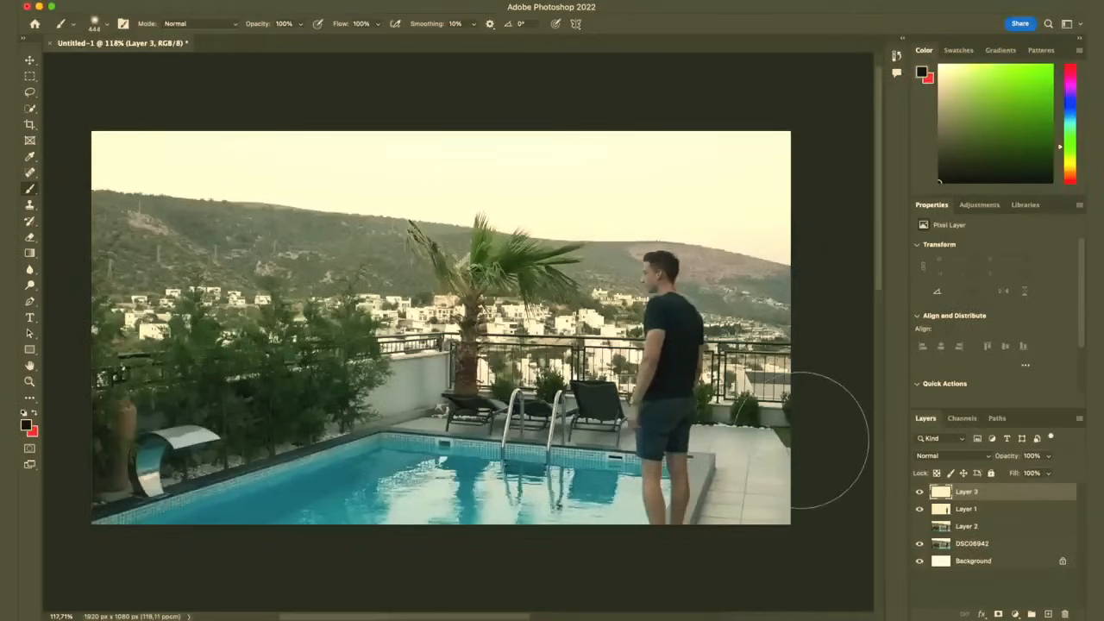
Step: Paint a black vignette along the photo's sides, bottom edge and left shrubs on Layer 3, with the layer opacity at 43%
{"action": "mouse_move", "coordinate": [831, 333]}
{"action": "left_mouse_down"}
{"action": "mouse_move", "coordinate": [825, 320]}
{"action": "mouse_move", "coordinate": [732, 518]}
{"action": "mouse_move", "coordinate": [749, 520]}
{"action": "mouse_move", "coordinate": [643, 518]}
{"action": "left_mouse_up"}
{"action": "mouse_move", "coordinate": [74, 394]}
{"action": "left_mouse_down"}
{"action": "mouse_move", "coordinate": [357, 530]}
{"action": "mouse_move", "coordinate": [152, 469]}
{"action": "mouse_move", "coordinate": [493, 561]}
{"action": "mouse_move", "coordinate": [513, 537]}
{"action": "mouse_move", "coordinate": [604, 517]}
{"action": "left_mouse_up"}
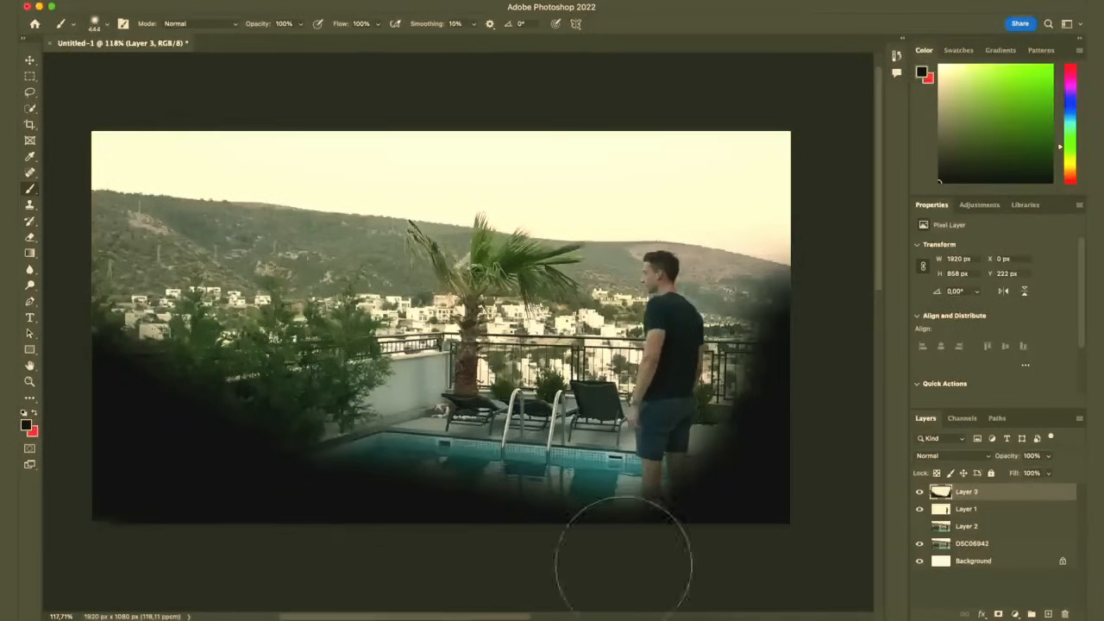
{"action": "left_click", "coordinate": [1049, 461]}
{"action": "left_click_drag", "start_coordinate": [1008, 475], "coordinate": [1016, 476]}
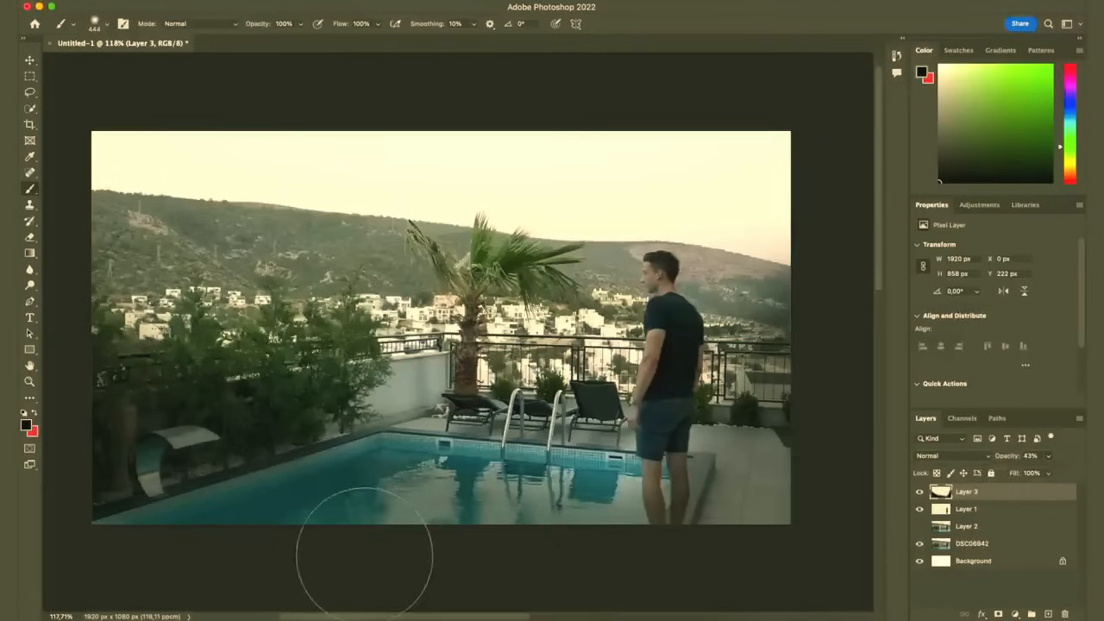
{"action": "left_click_drag", "start_coordinate": [310, 384], "coordinate": [84, 402]}
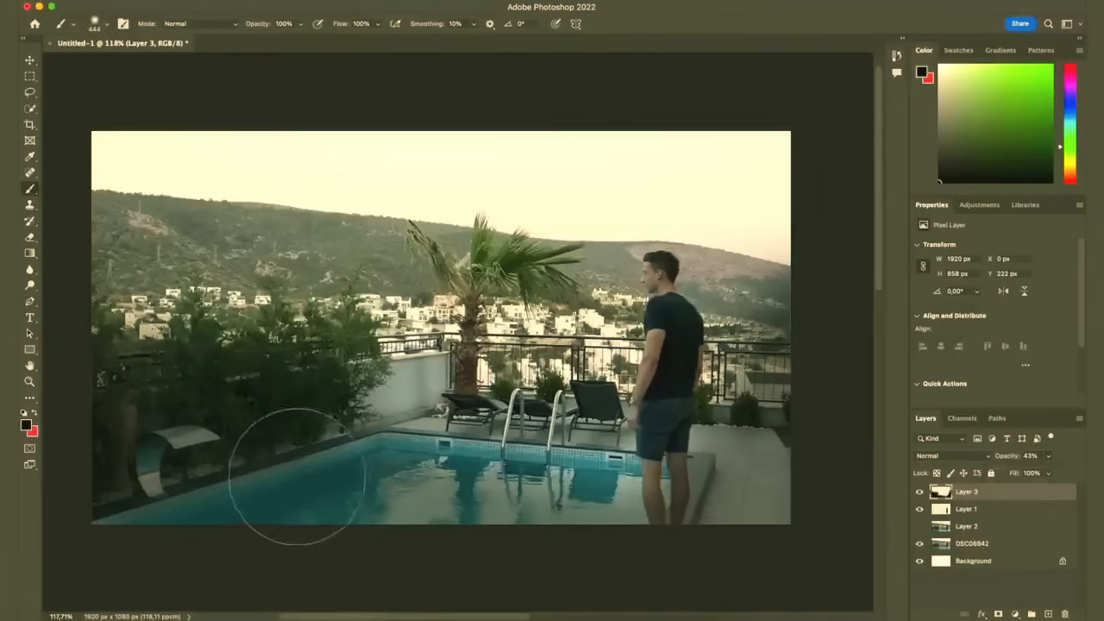
{"action": "mouse_move", "coordinate": [98, 333]}
{"action": "left_mouse_down"}
{"action": "mouse_move", "coordinate": [86, 284]}
{"action": "mouse_move", "coordinate": [207, 276]}
{"action": "left_mouse_up"}
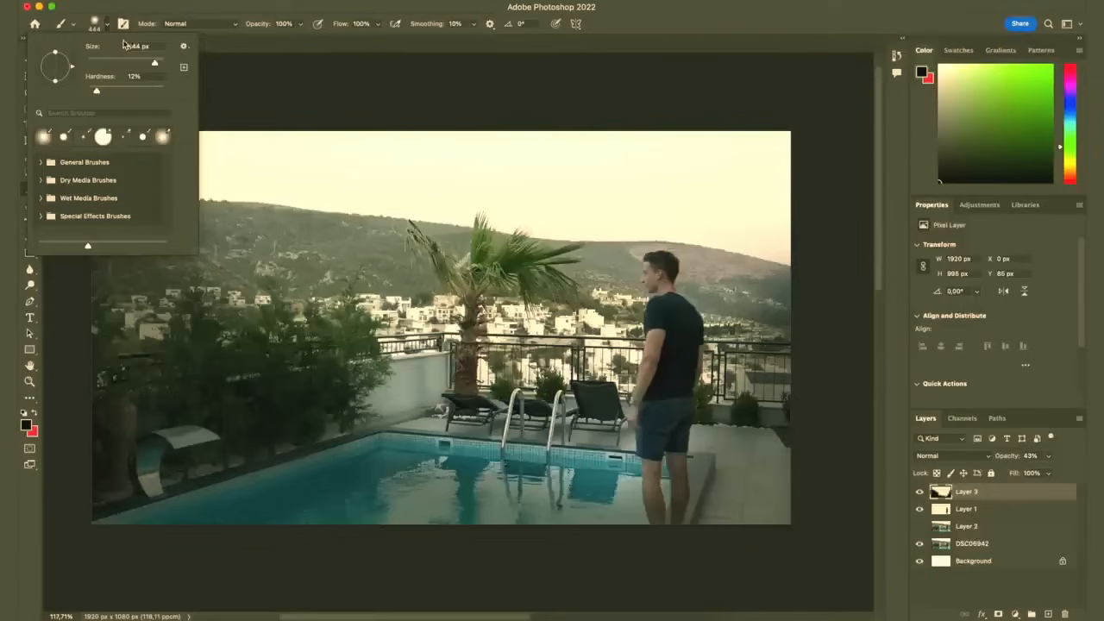
Step: Set the brush size to 130 px and its hardness to 60%
{"action": "left_click", "coordinate": [96, 24]}
{"action": "left_click", "coordinate": [98, 25]}
{"action": "mouse_move", "coordinate": [154, 62]}
{"action": "left_mouse_down"}
{"action": "mouse_move", "coordinate": [131, 62]}
{"action": "mouse_move", "coordinate": [115, 92]}
{"action": "mouse_move", "coordinate": [133, 93]}
{"action": "left_mouse_up"}
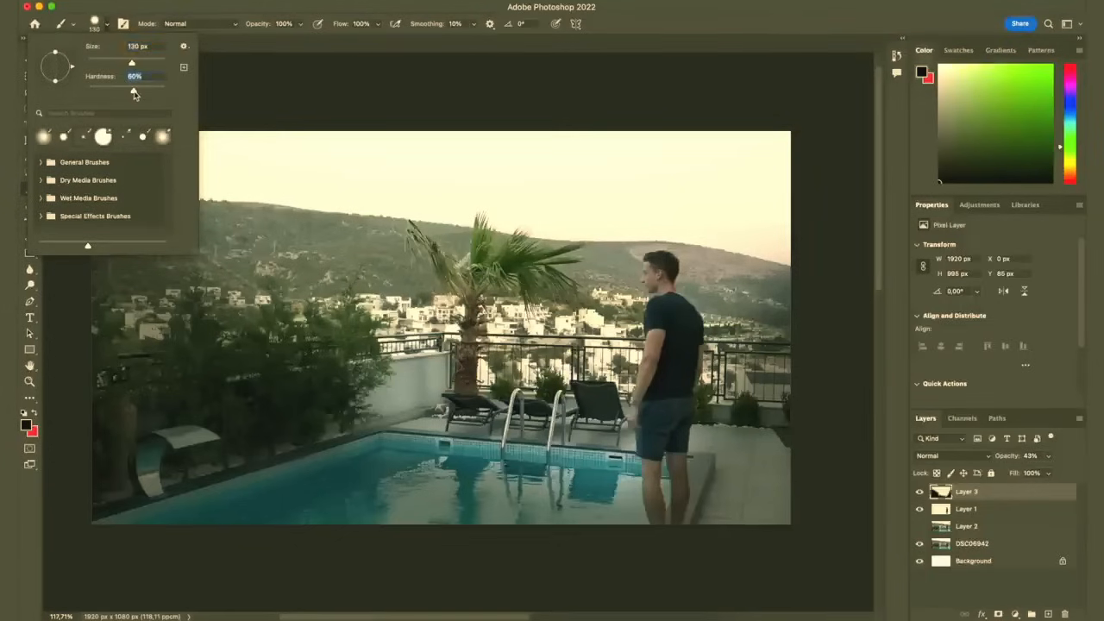
{"action": "left_click", "coordinate": [98, 24]}
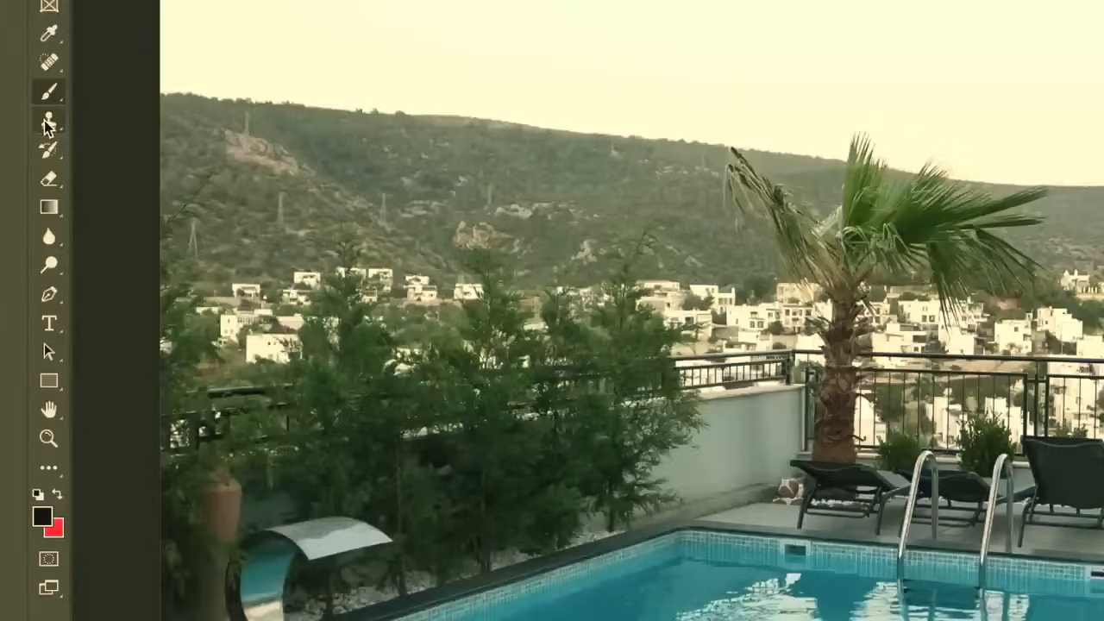
Step: Clone neighbouring pool tiles over the right rim of the skimmer opening with the Clone Stamp tool
{"action": "left_click", "coordinate": [48, 124]}
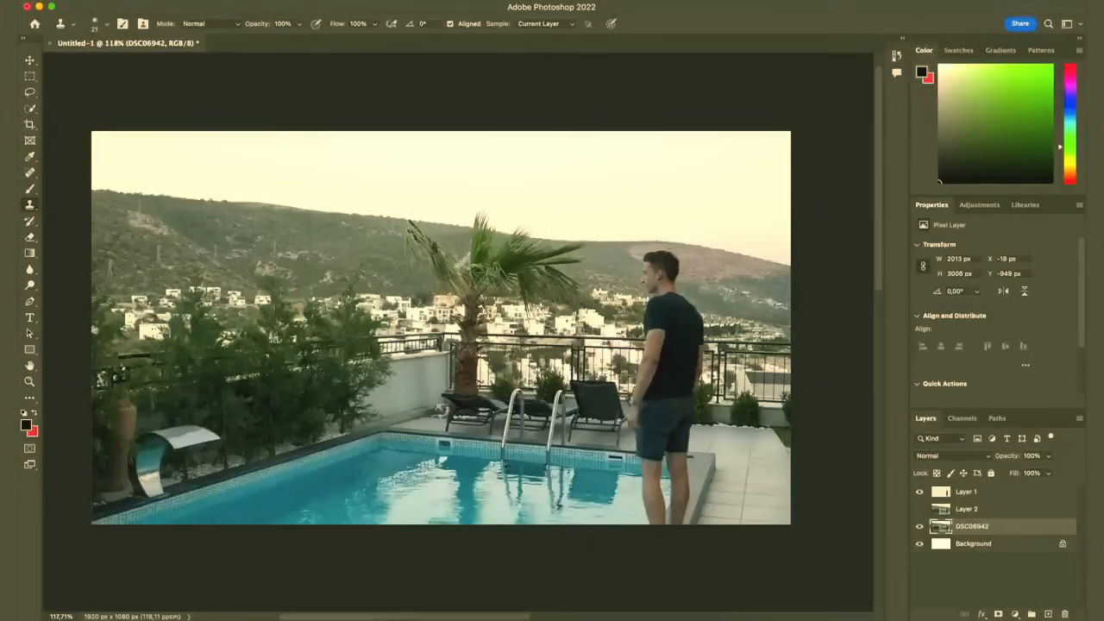
{"action": "scroll", "coordinate": [601, 486], "scroll_direction": "up", "scroll_amount": 5}
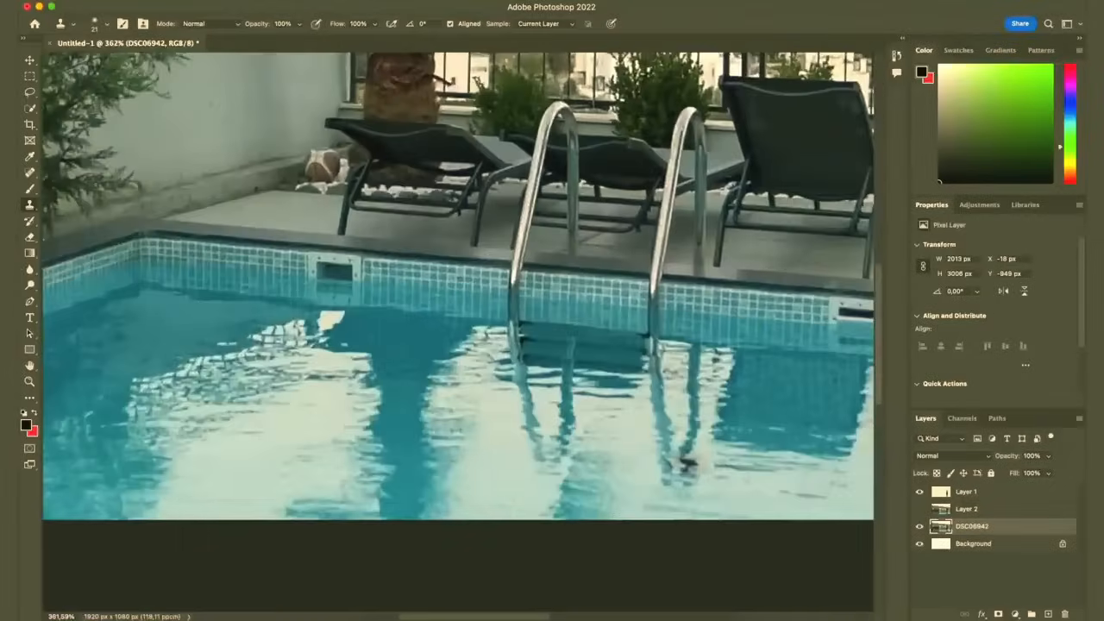
{"action": "scroll", "coordinate": [373, 254], "scroll_direction": "up", "scroll_amount": 5}
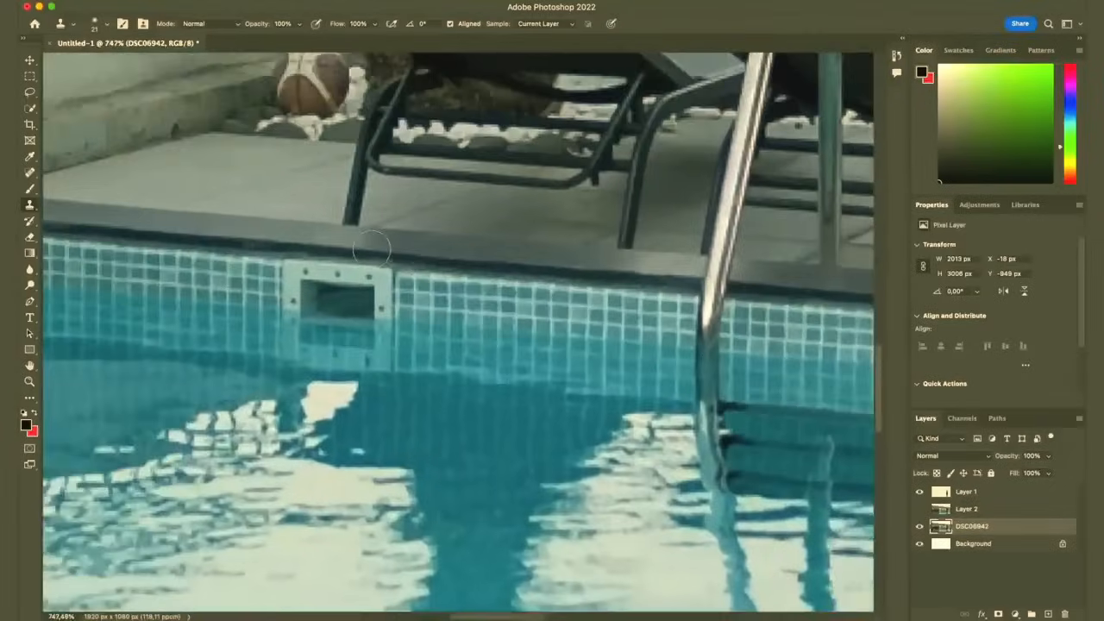
{"action": "scroll", "coordinate": [457, 335], "scroll_direction": "up", "scroll_amount": 4}
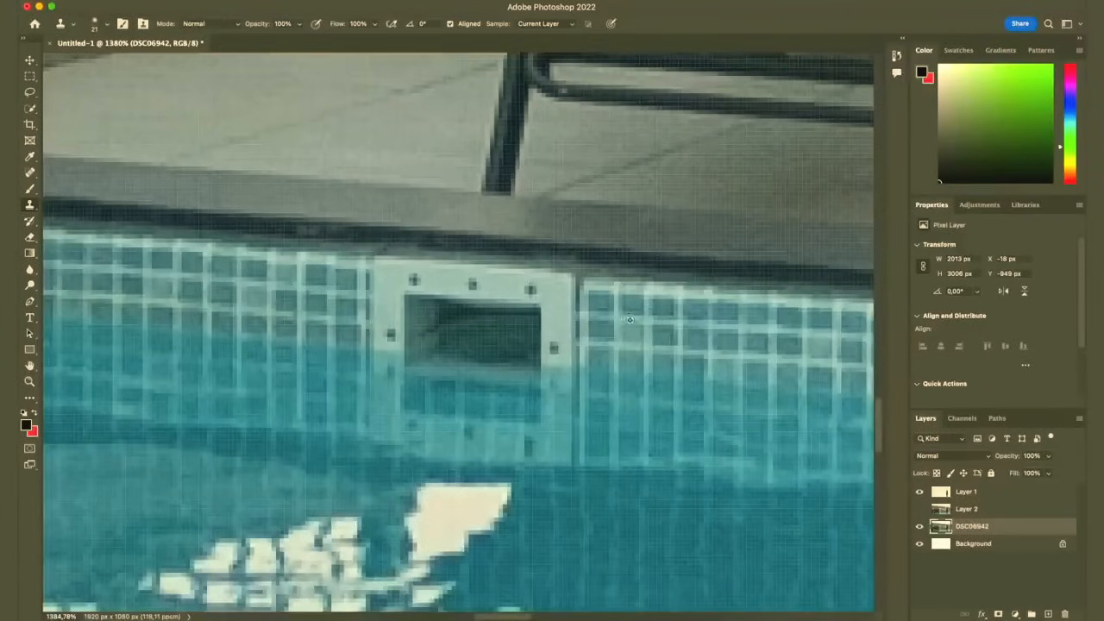
{"action": "mouse_move", "coordinate": [629, 319]}
{"action": "left_mouse_down"}
{"action": "mouse_move", "coordinate": [591, 298]}
{"action": "mouse_move", "coordinate": [561, 302]}
{"action": "mouse_move", "coordinate": [569, 298]}
{"action": "mouse_move", "coordinate": [547, 357]}
{"action": "left_mouse_up"}
Step: Sample the tiles to the left of the skimmer and clone them over the left part of its frame and opening
{"action": "left_click", "coordinate": [319, 305]}
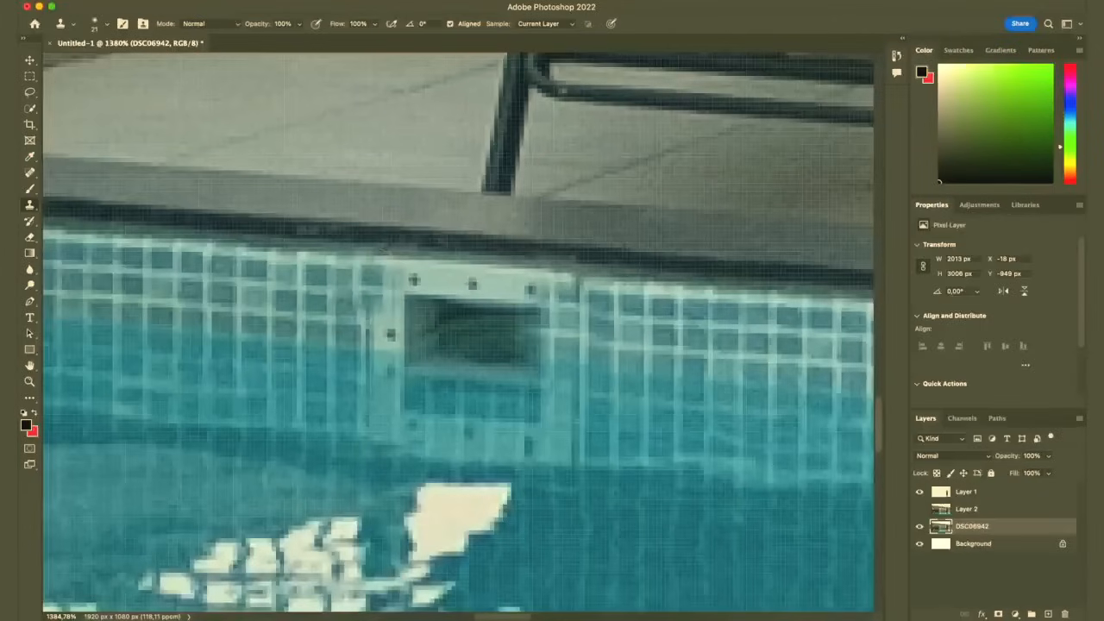
{"action": "left_click_drag", "start_coordinate": [396, 293], "coordinate": [397, 312]}
{"action": "left_click", "coordinate": [428, 301]}
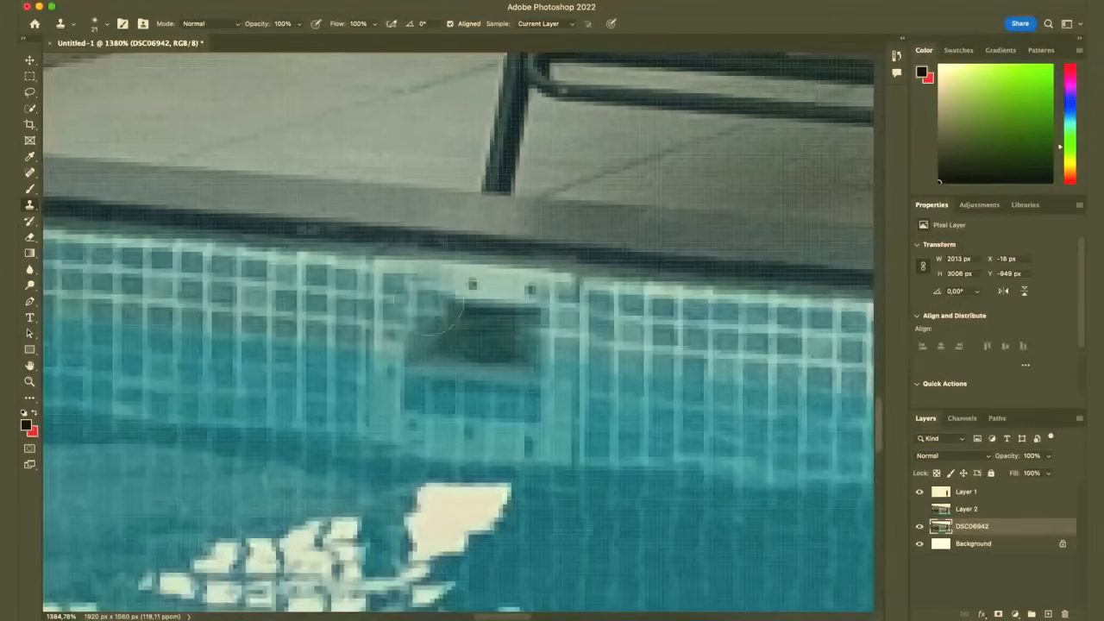
{"action": "left_click", "coordinate": [434, 332]}
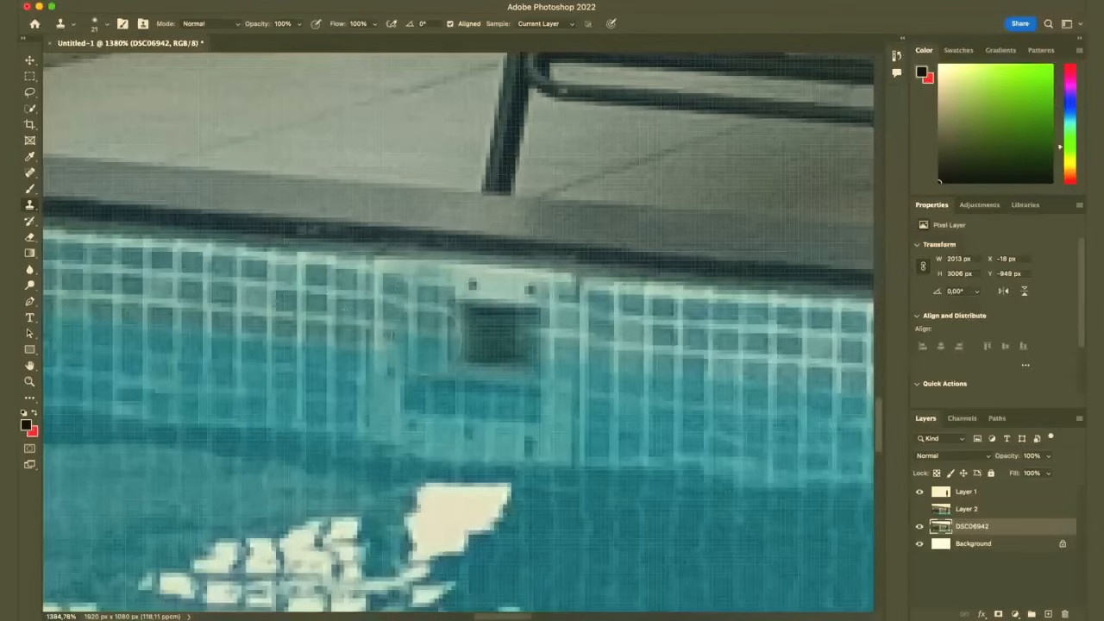
Step: Sample the tiles to the right of the skimmer and clone them over the rest of its dark opening
{"action": "left_click", "coordinate": [606, 303], "text": "alt"}
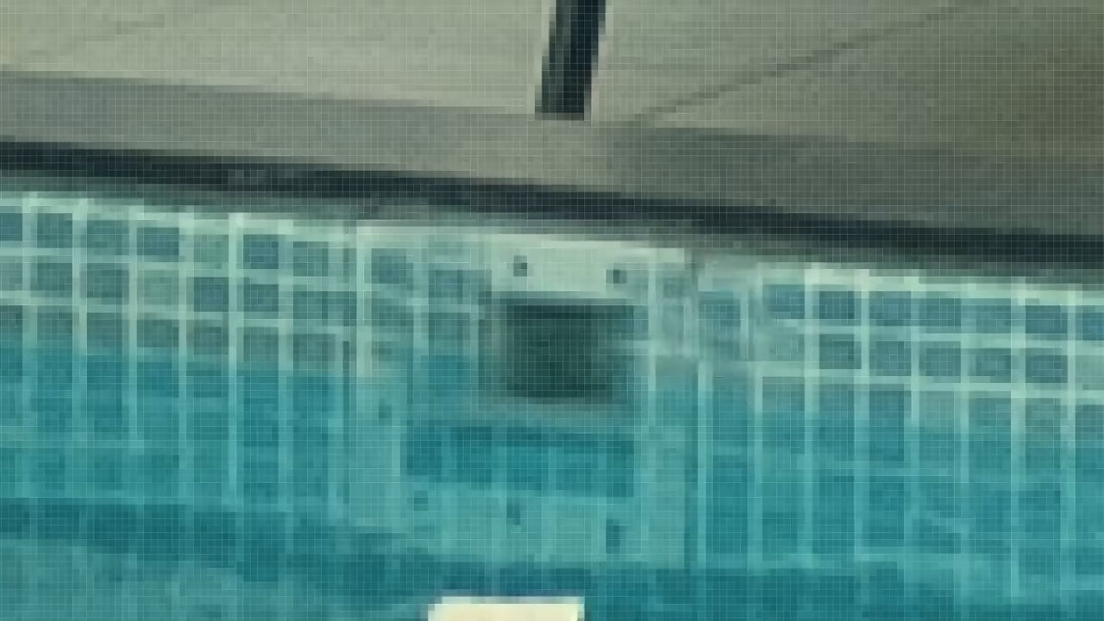
{"action": "left_click_drag", "start_coordinate": [598, 299], "coordinate": [585, 360]}
{"action": "left_click", "coordinate": [643, 297], "text": "alt"}
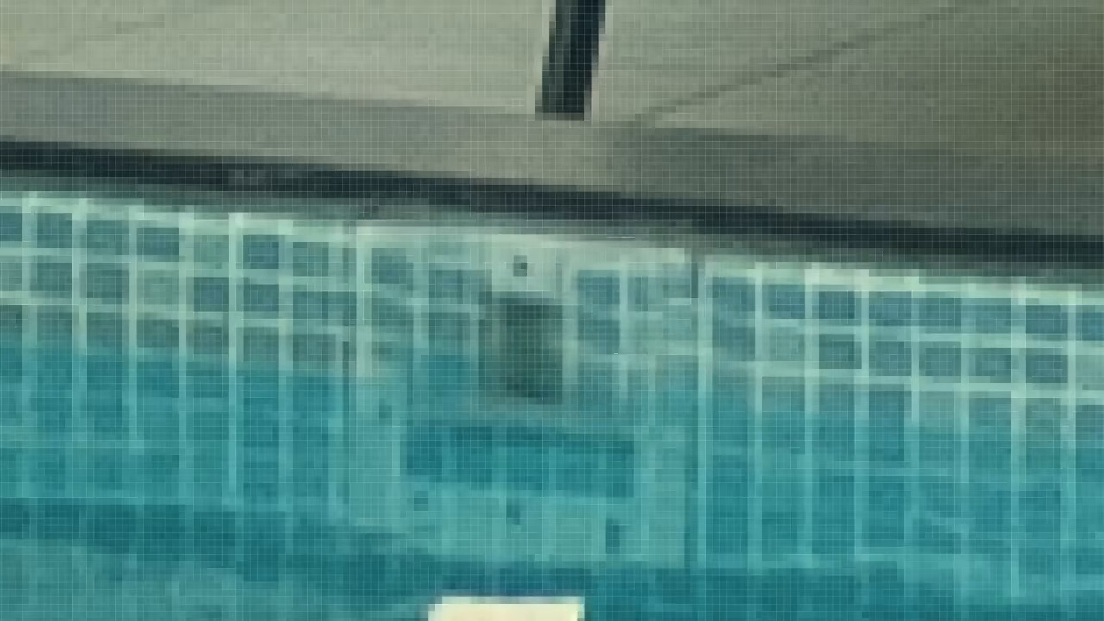
{"action": "left_click_drag", "start_coordinate": [522, 303], "coordinate": [519, 375]}
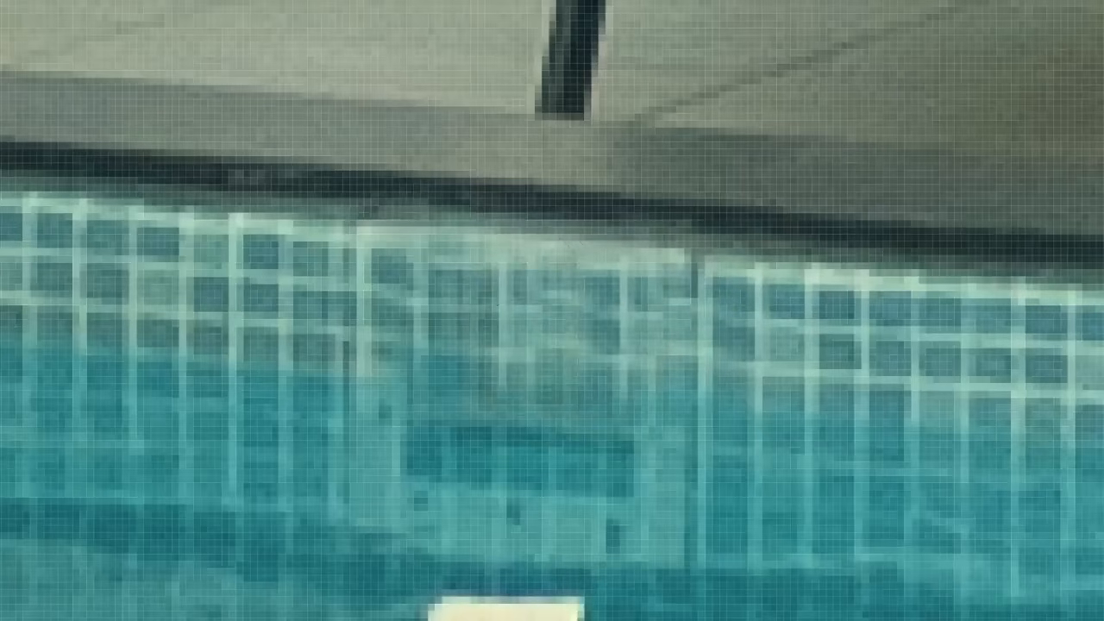
Step: Review the retouched pool in the whole photo and open the edit history to revert the cloning over the skimmer
{"action": "scroll", "coordinate": [653, 392], "scroll_direction": "down", "scroll_amount": 8}
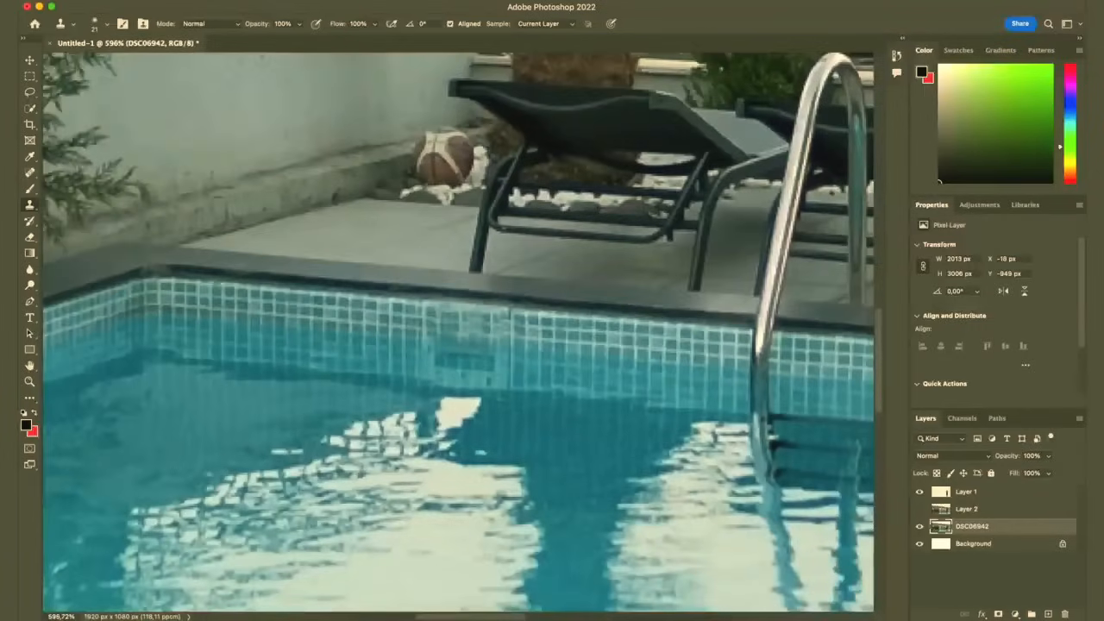
{"action": "scroll", "coordinate": [449, 345], "scroll_direction": "down", "scroll_amount": 6}
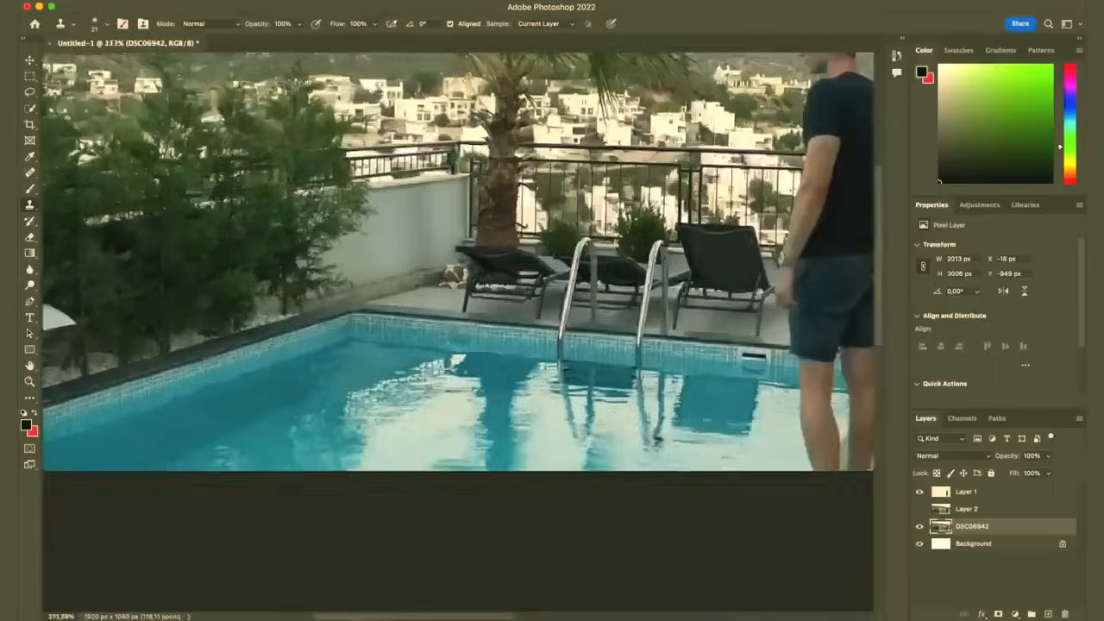
{"action": "scroll", "coordinate": [465, 371], "scroll_direction": "down", "scroll_amount": 5}
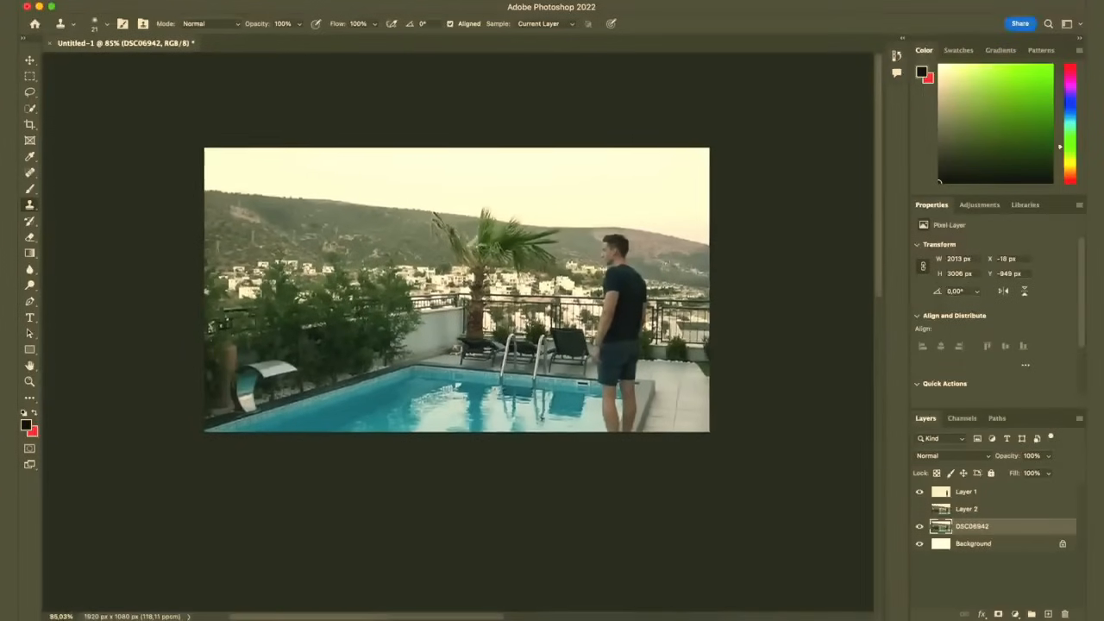
{"action": "scroll", "coordinate": [457, 289], "scroll_direction": "up", "scroll_amount": 5}
{"action": "scroll", "coordinate": [457, 290], "scroll_direction": "down", "scroll_amount": 2}
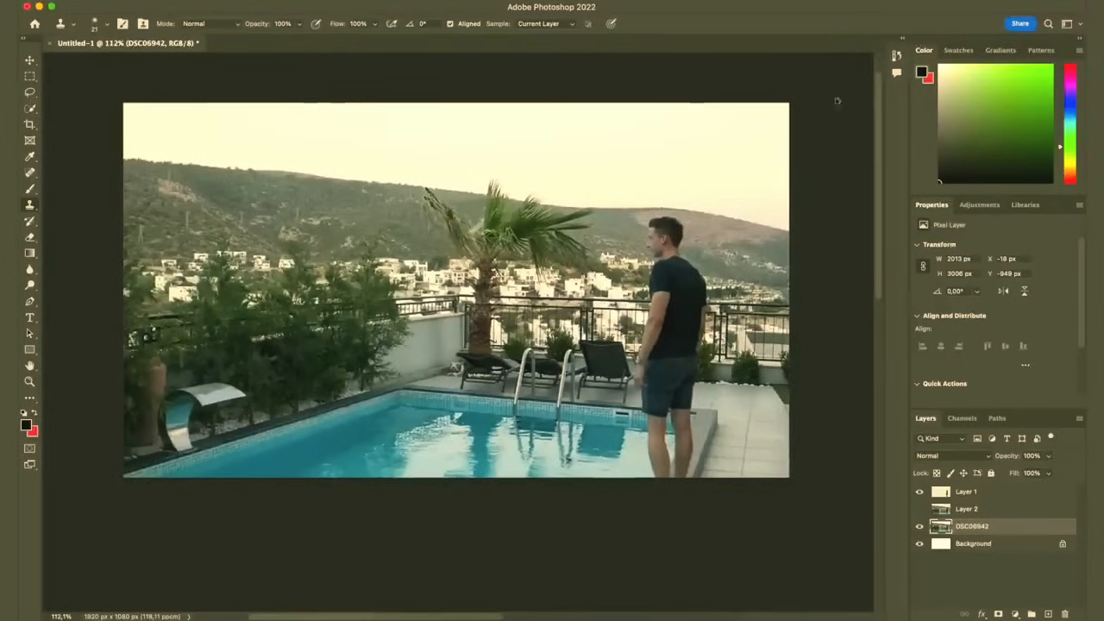
{"action": "left_click", "coordinate": [896, 55]}
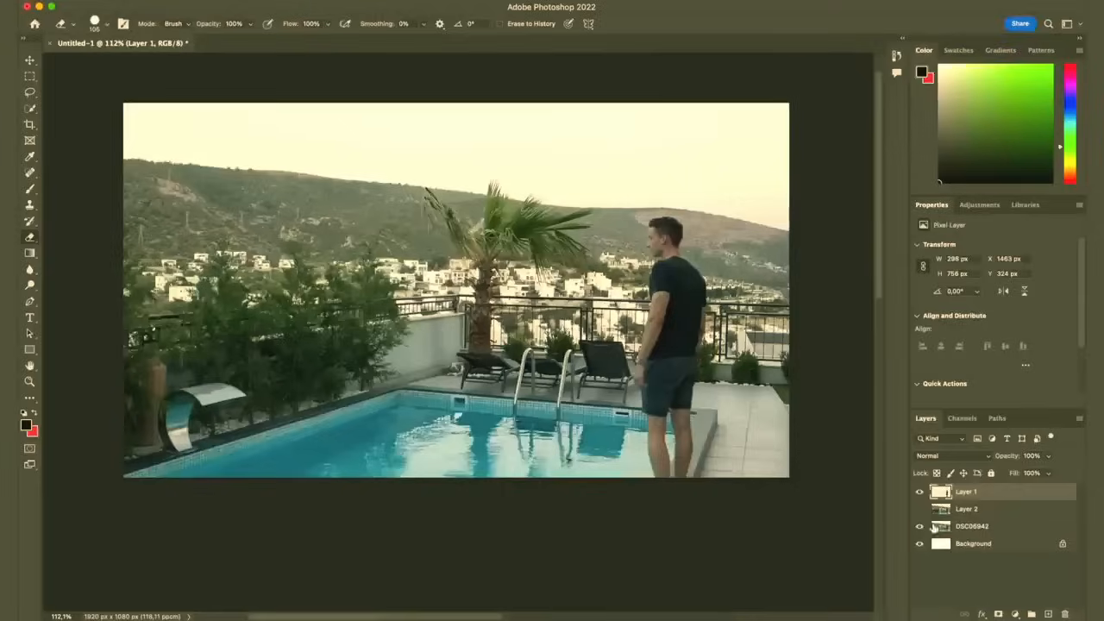
Step: Hide the DSC06942 layer and erase the stray mark beside the man on Layer 1 with a 46 px eraser at 100% hardness
{"action": "left_click", "coordinate": [919, 528]}
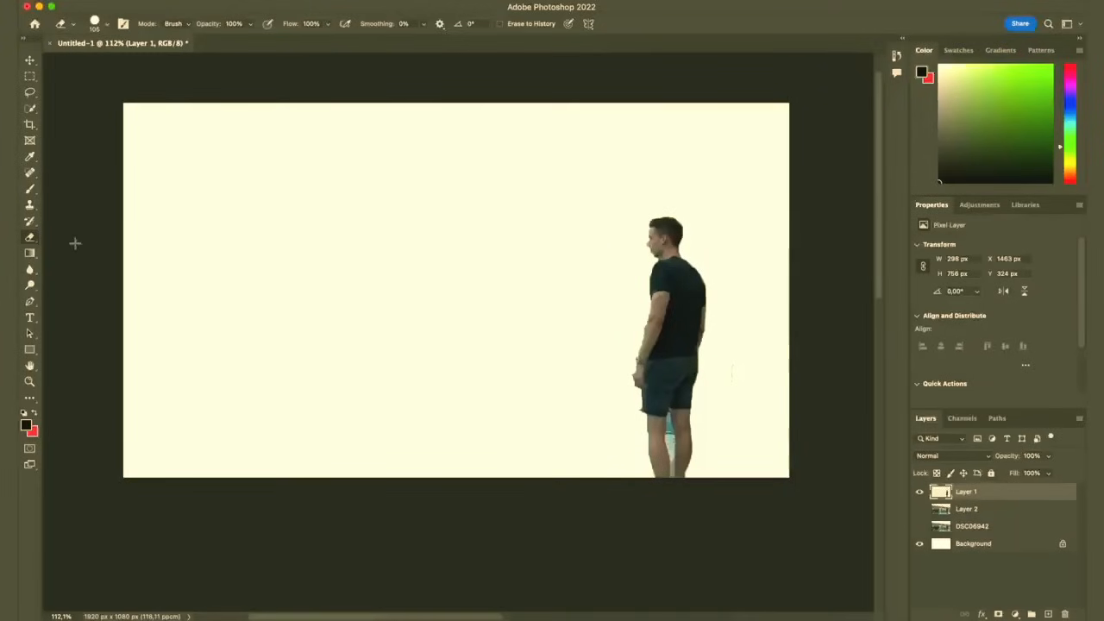
{"action": "scroll", "coordinate": [730, 351], "scroll_direction": "up", "scroll_amount": 5}
{"action": "scroll", "coordinate": [730, 352], "scroll_direction": "right", "scroll_amount": 8}
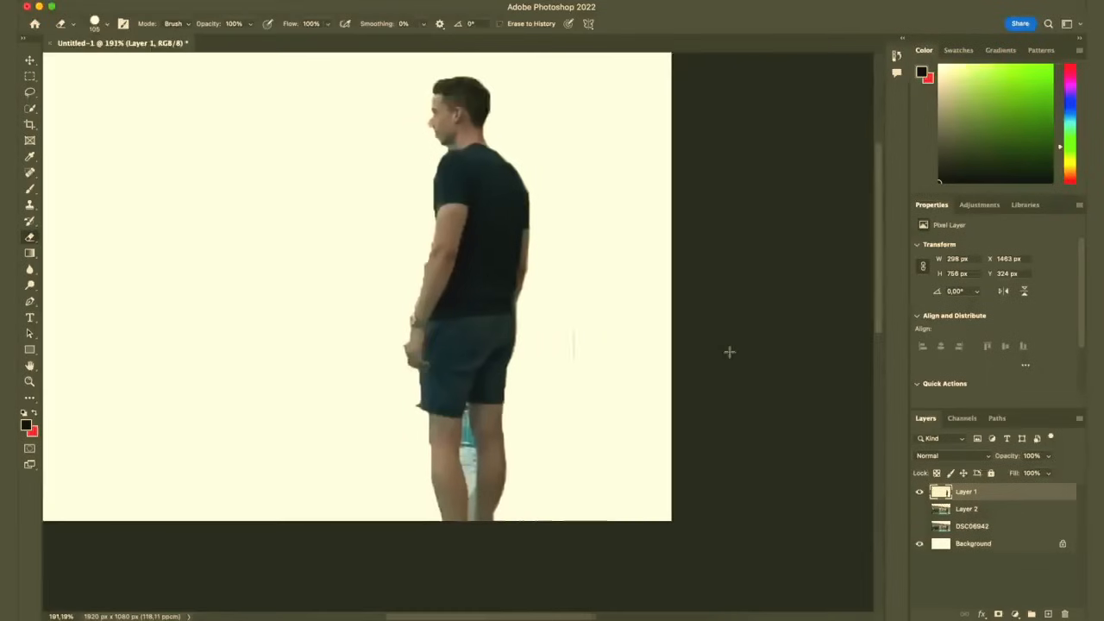
{"action": "right_click", "coordinate": [614, 213]}
{"action": "left_click_drag", "start_coordinate": [707, 239], "coordinate": [686, 237]}
{"action": "left_click_drag", "start_coordinate": [735, 267], "coordinate": [747, 269]}
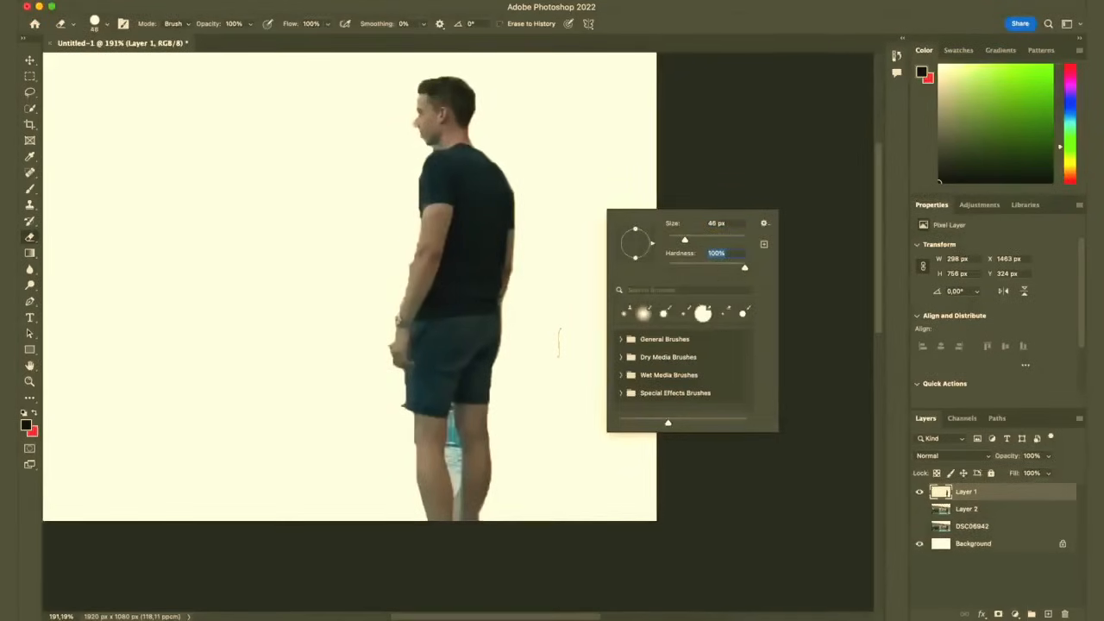
{"action": "left_click", "coordinate": [561, 343]}
{"action": "left_click", "coordinate": [559, 324]}
Step: Try erasing along the edge of the man's arm and shorts on Layer 1, and undo the strokes
{"action": "scroll", "coordinate": [437, 464], "scroll_direction": "up", "scroll_amount": 5}
{"action": "scroll", "coordinate": [436, 463], "scroll_direction": "left", "scroll_amount": 2}
{"action": "scroll", "coordinate": [437, 463], "scroll_direction": "down", "scroll_amount": 3}
{"action": "scroll", "coordinate": [436, 463], "scroll_direction": "up", "scroll_amount": 3}
{"action": "left_click_drag", "start_coordinate": [451, 203], "coordinate": [450, 297]}
{"action": "left_click_drag", "start_coordinate": [440, 388], "coordinate": [442, 431]}
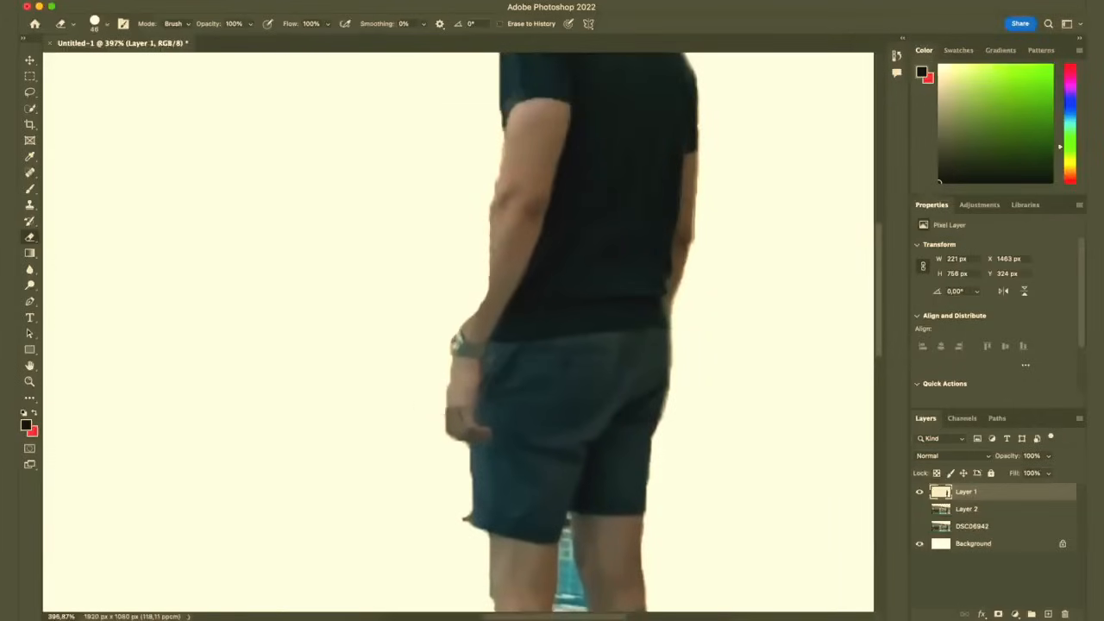
{"action": "key", "text": "super+z"}
{"action": "key", "text": "super+z"}
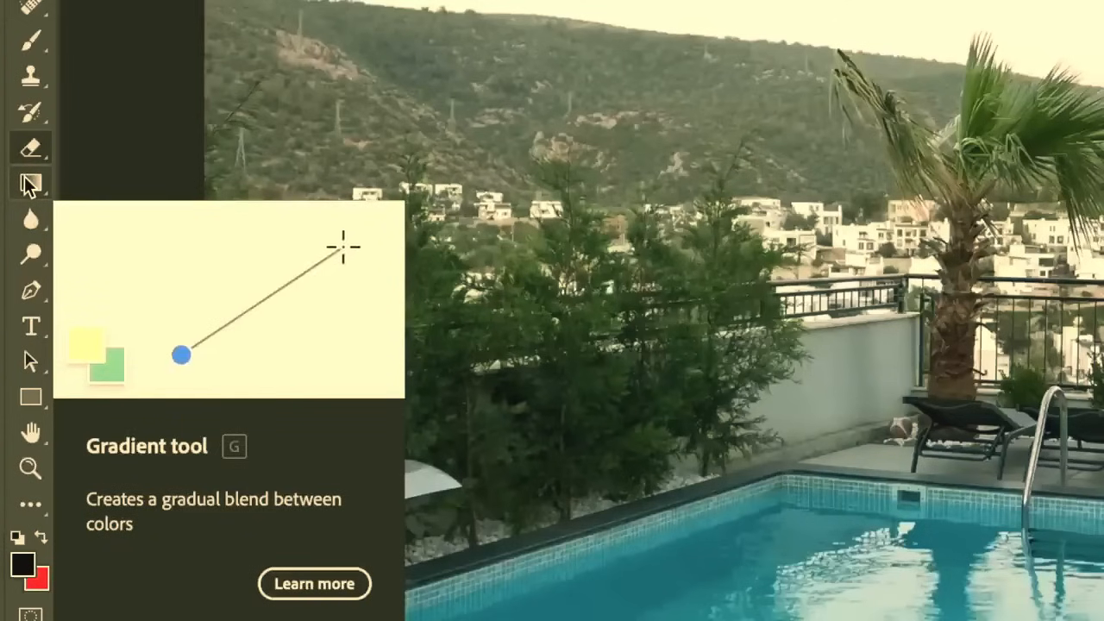
Step: Set the Gradient tool to the Foreground to Transparent preset from the Basics group
{"action": "right_click", "coordinate": [31, 184]}
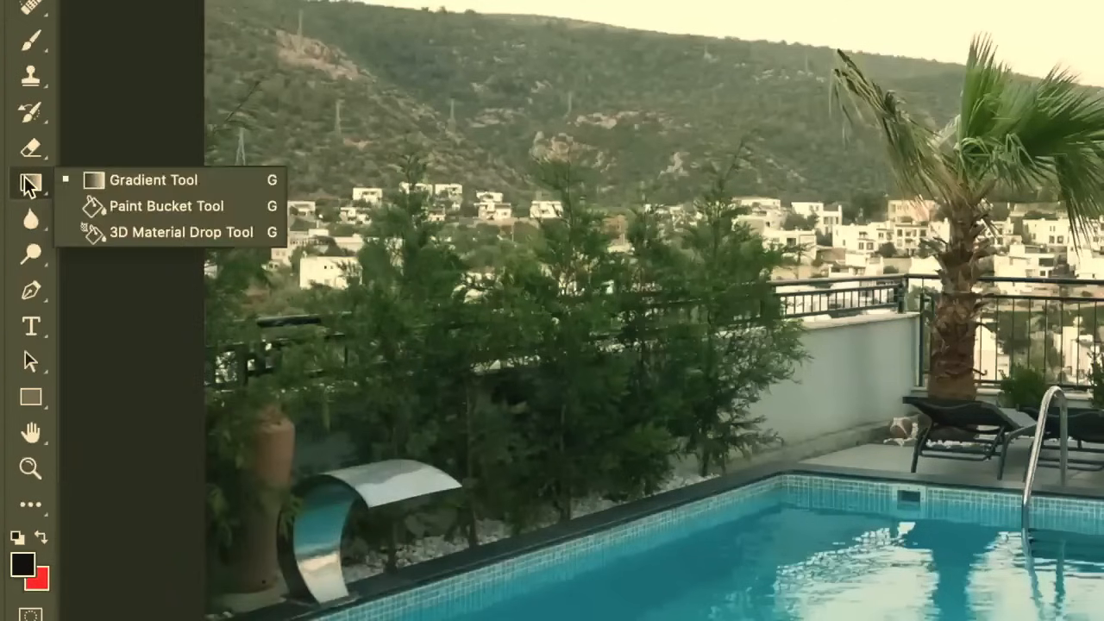
{"action": "left_click", "coordinate": [25, 178]}
{"action": "right_click", "coordinate": [26, 178]}
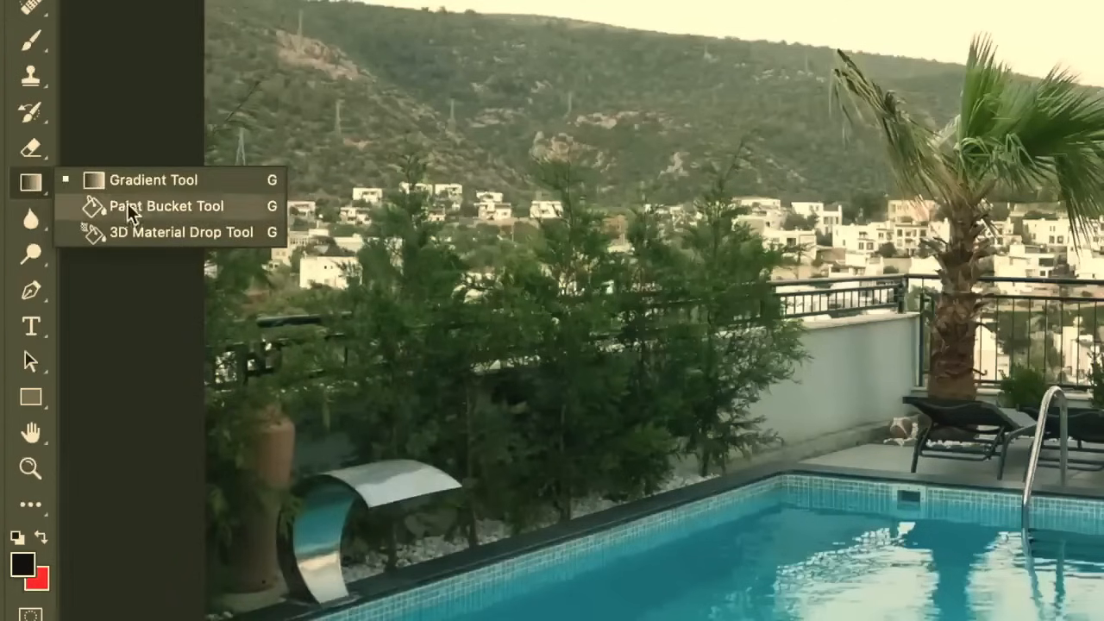
{"action": "left_click", "coordinate": [32, 186]}
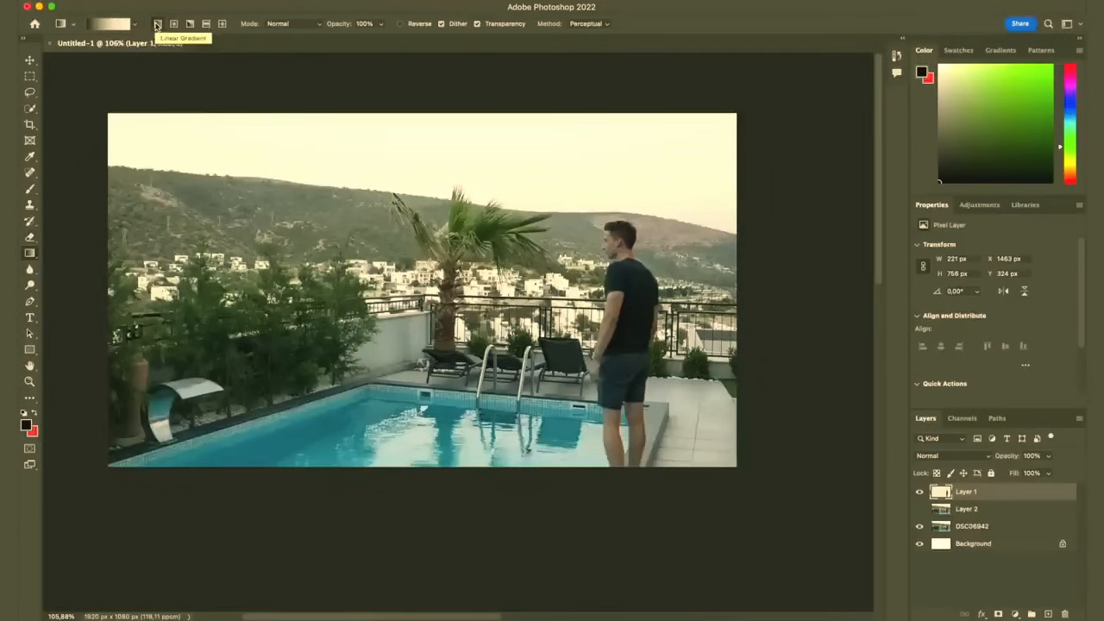
{"action": "left_click", "coordinate": [108, 25]}
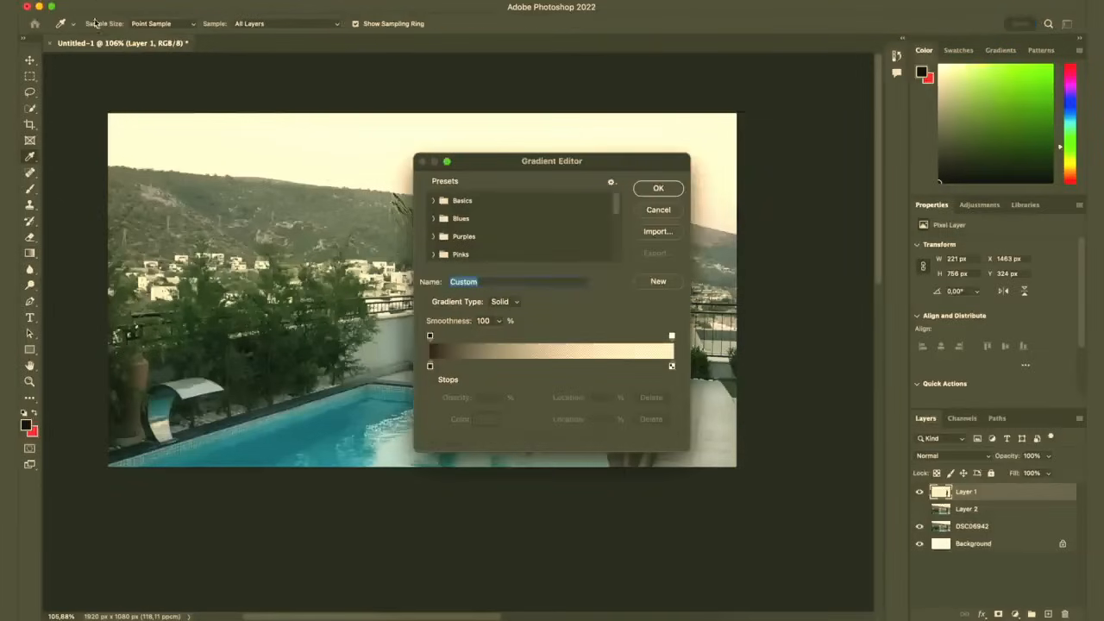
{"action": "left_click", "coordinate": [433, 200]}
{"action": "left_click", "coordinate": [433, 239]}
{"action": "scroll", "coordinate": [434, 239], "scroll_direction": "down", "scroll_amount": 5}
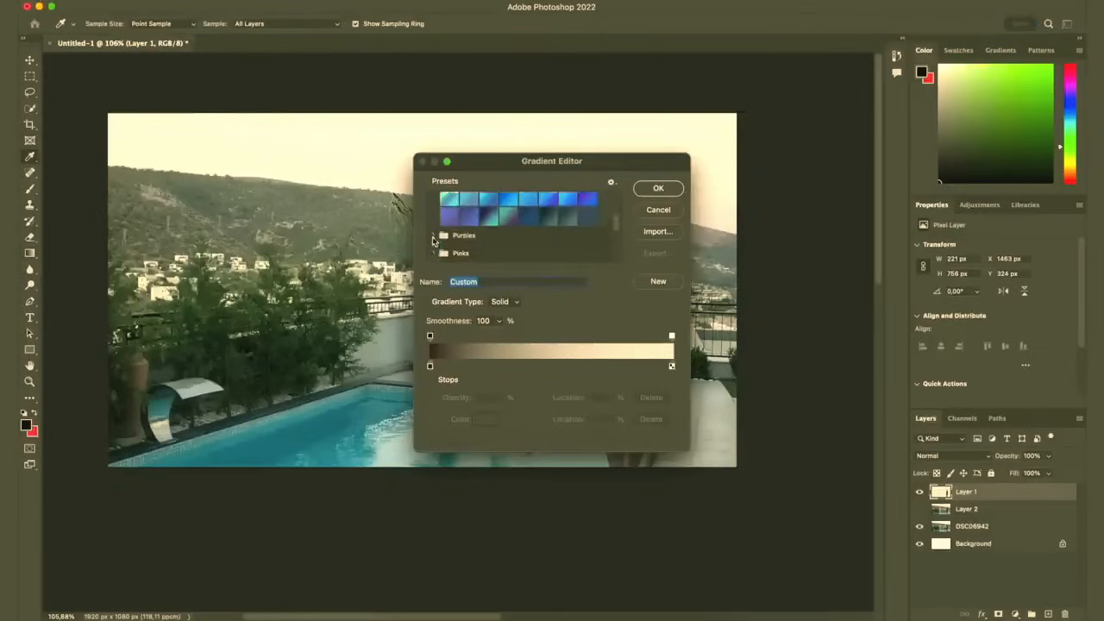
{"action": "scroll", "coordinate": [433, 242], "scroll_direction": "up", "scroll_amount": 5}
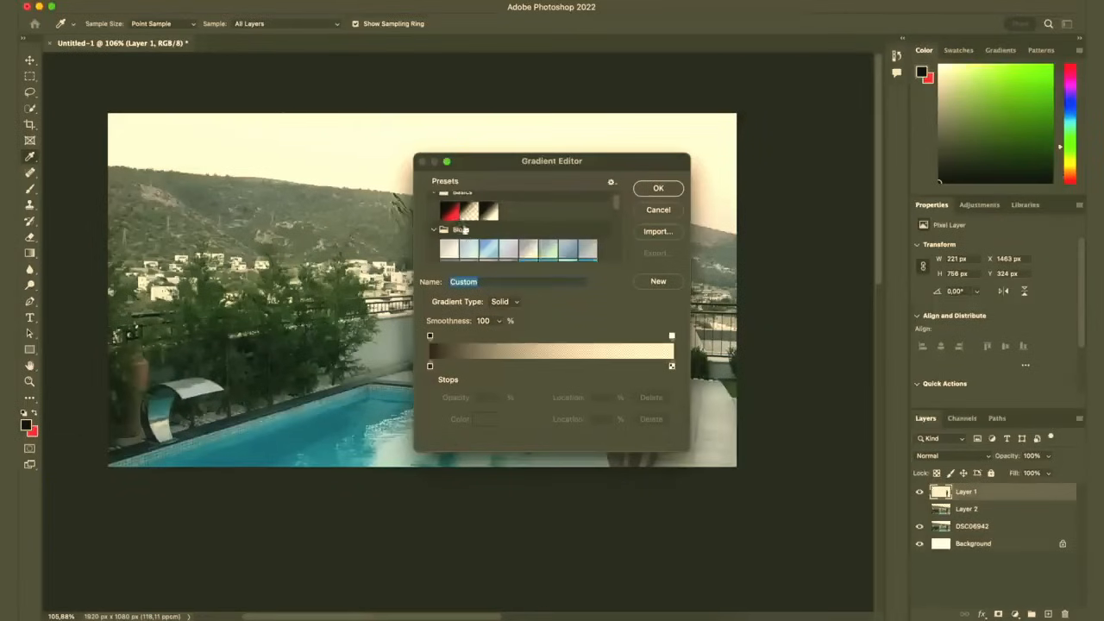
{"action": "left_click", "coordinate": [468, 211]}
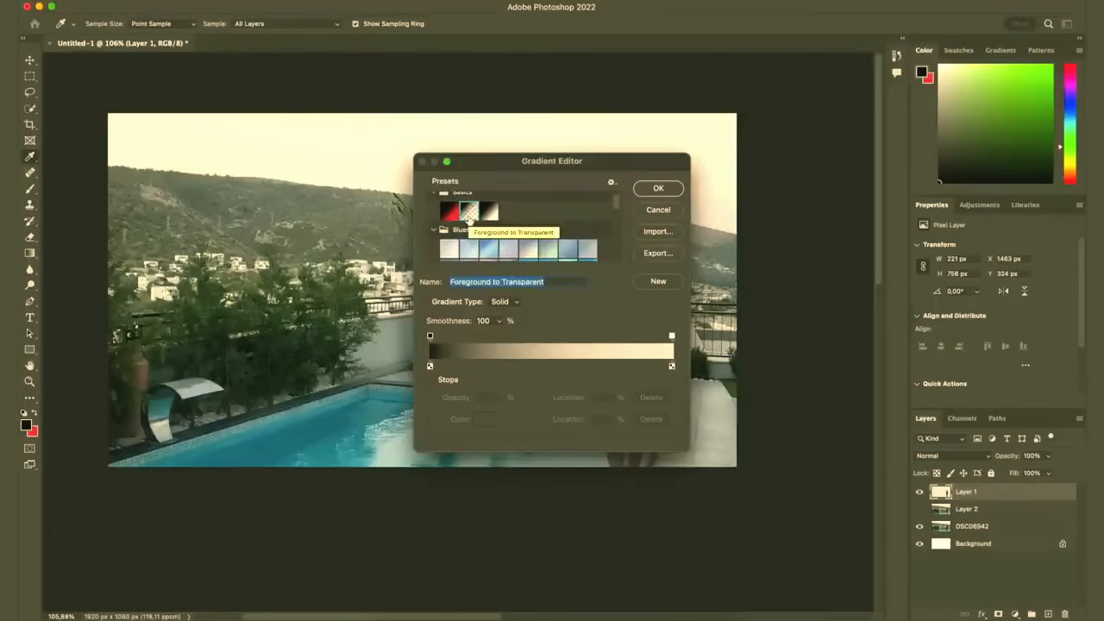
{"action": "left_click", "coordinate": [656, 189]}
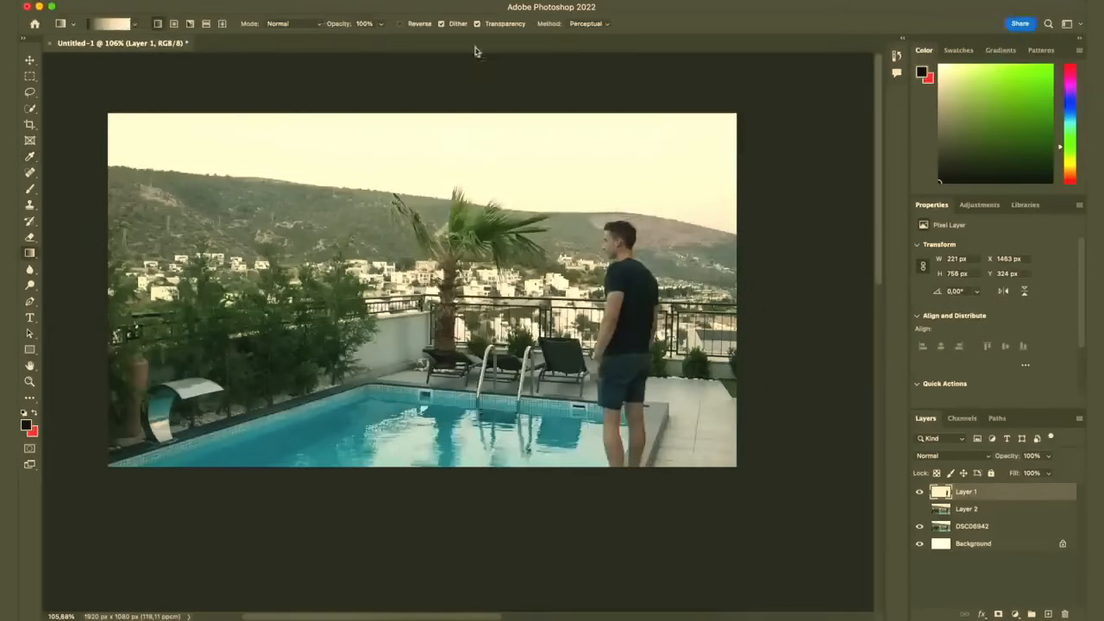
Step: Add a new layer above Layer 1 and draw a diagonal gradient from the photo's upper-left sky towards the hillside
{"action": "left_click", "coordinate": [1047, 614]}
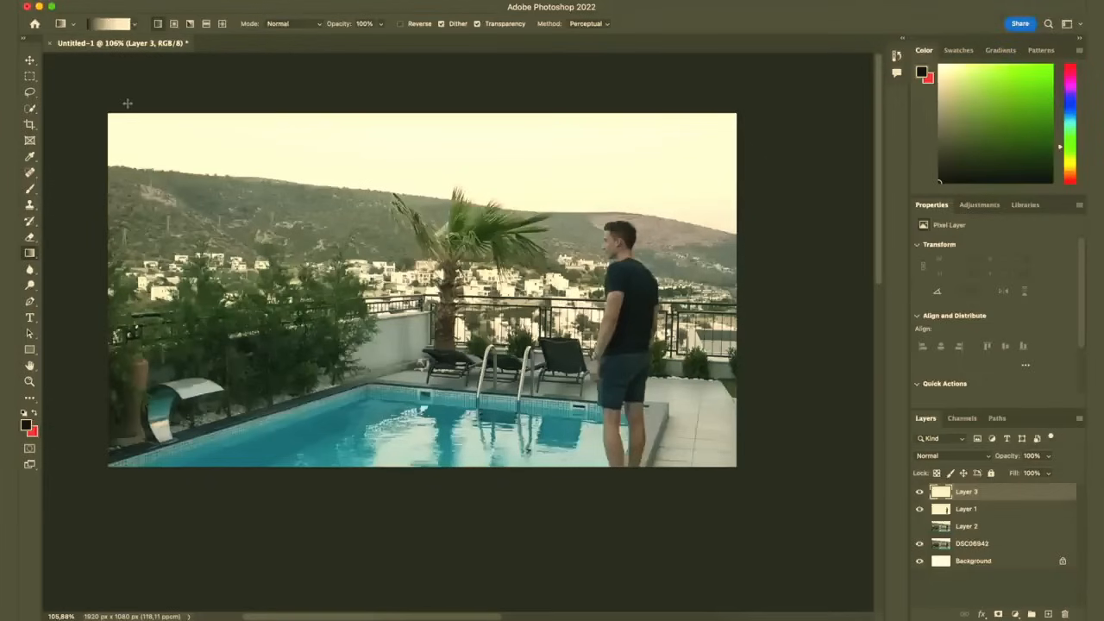
{"action": "left_click_drag", "start_coordinate": [157, 128], "coordinate": [292, 216]}
{"action": "left_click_drag", "start_coordinate": [233, 176], "coordinate": [235, 177]}
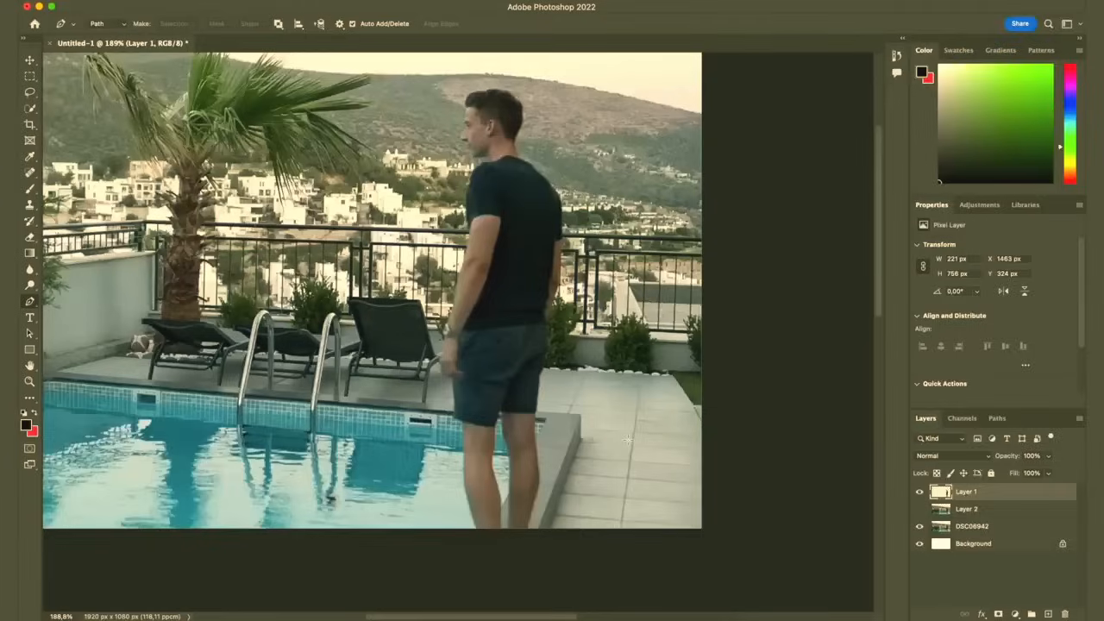
Step: Draw a closed Pen path around the man's shorts and legs, following the outer edge of his right-hand leg
{"action": "key", "text": "super+plus"}
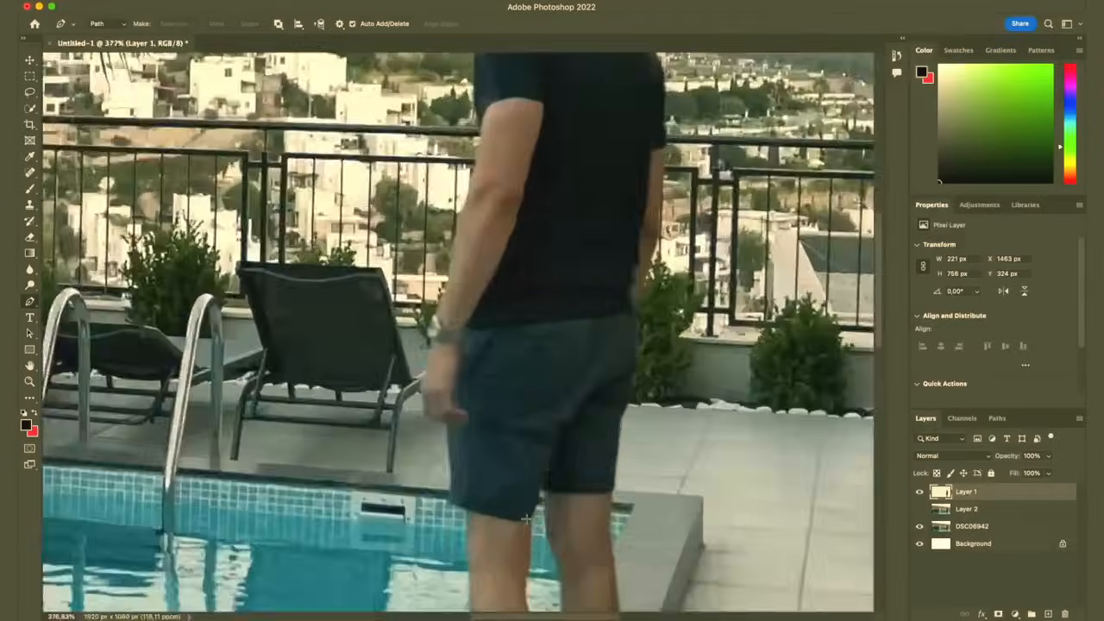
{"action": "scroll", "coordinate": [526, 517], "scroll_direction": "down", "scroll_amount": 6}
{"action": "left_click", "coordinate": [529, 375]}
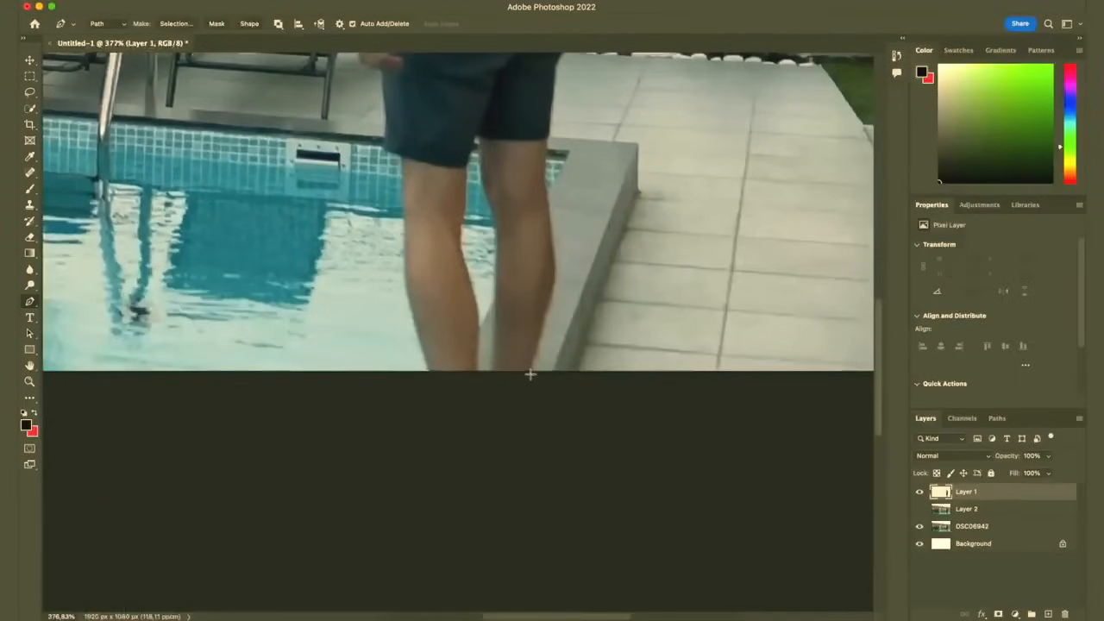
{"action": "left_click", "coordinate": [552, 260]}
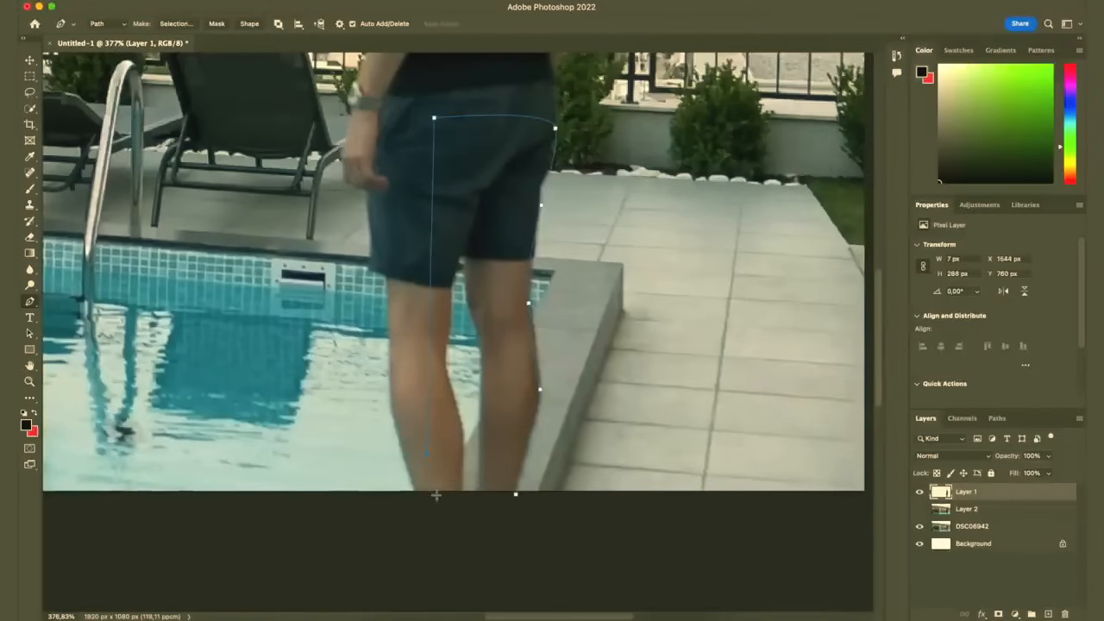
{"action": "left_click", "coordinate": [516, 496]}
{"action": "right_click", "coordinate": [517, 498]}
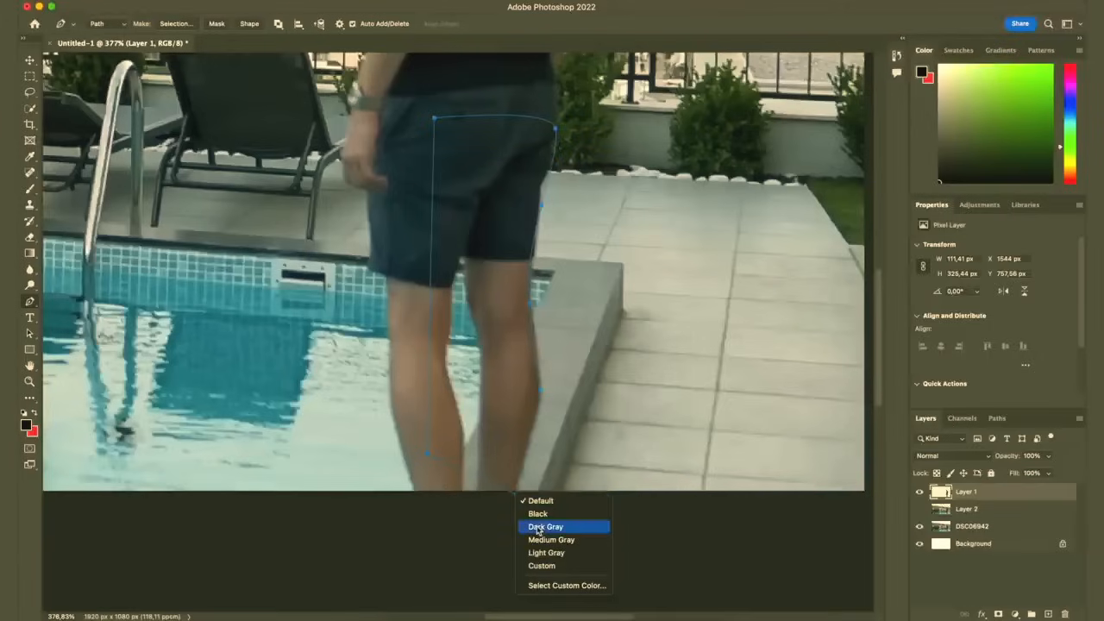
{"action": "left_click", "coordinate": [483, 471]}
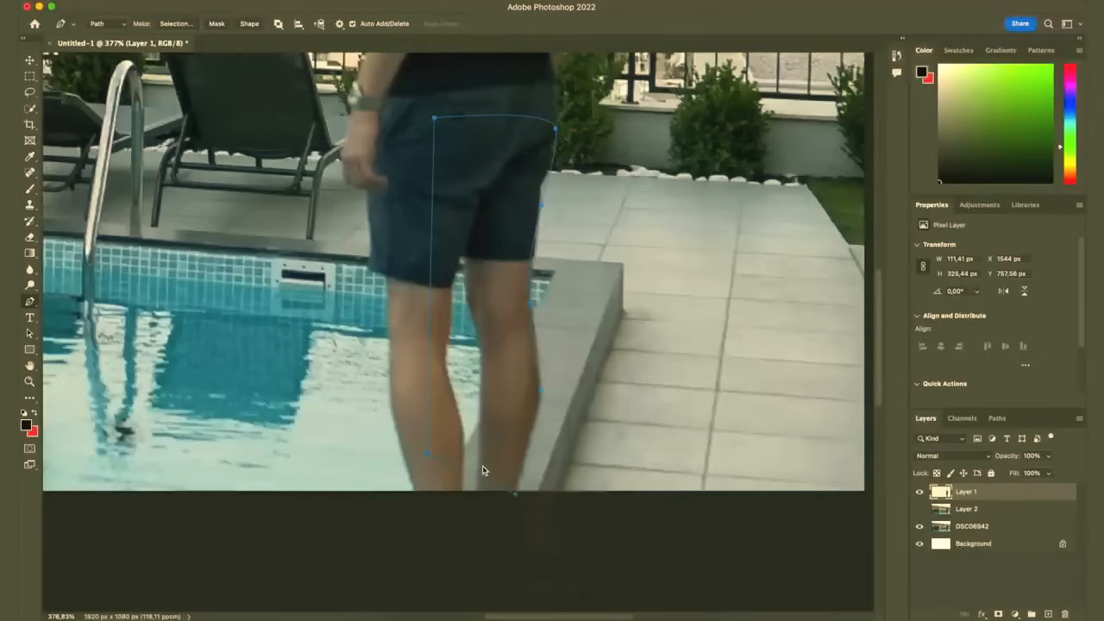
Step: Convert the path into a new anti-aliased selection with a feather radius of 0 pixels
{"action": "left_click", "coordinate": [177, 25]}
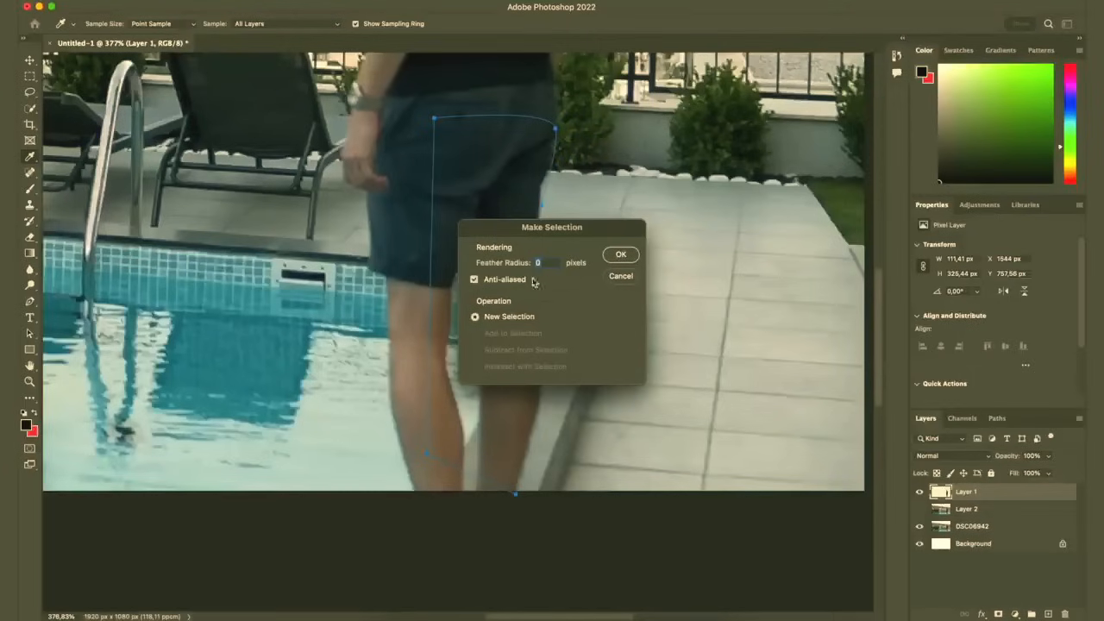
{"action": "left_click", "coordinate": [625, 257]}
{"action": "scroll", "coordinate": [625, 258], "scroll_direction": "down", "scroll_amount": 5}
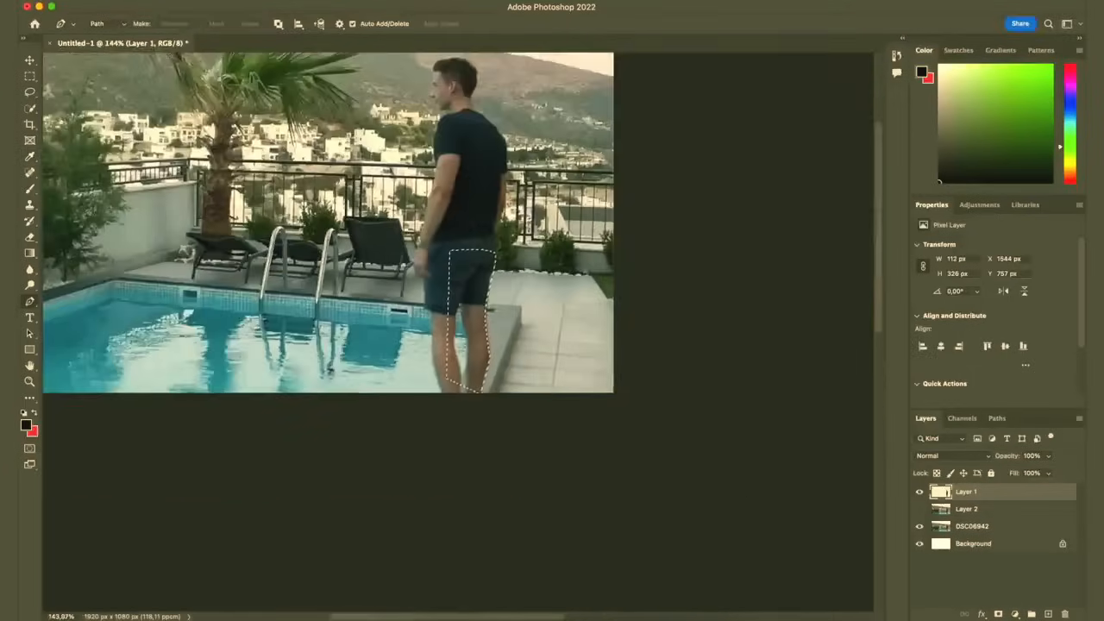
Step: Add the text "TURKEY" in Times Regular at the hill ridge on Layer 3, between Layer 2 and DSC06942
{"action": "left_click", "coordinate": [29, 317]}
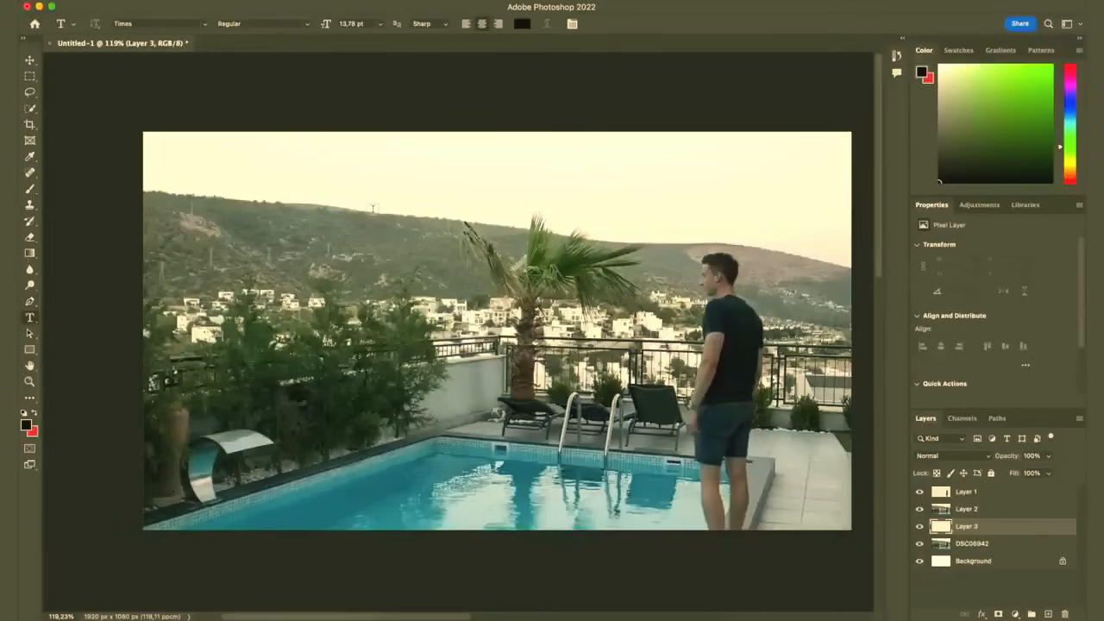
{"action": "left_click", "coordinate": [348, 221]}
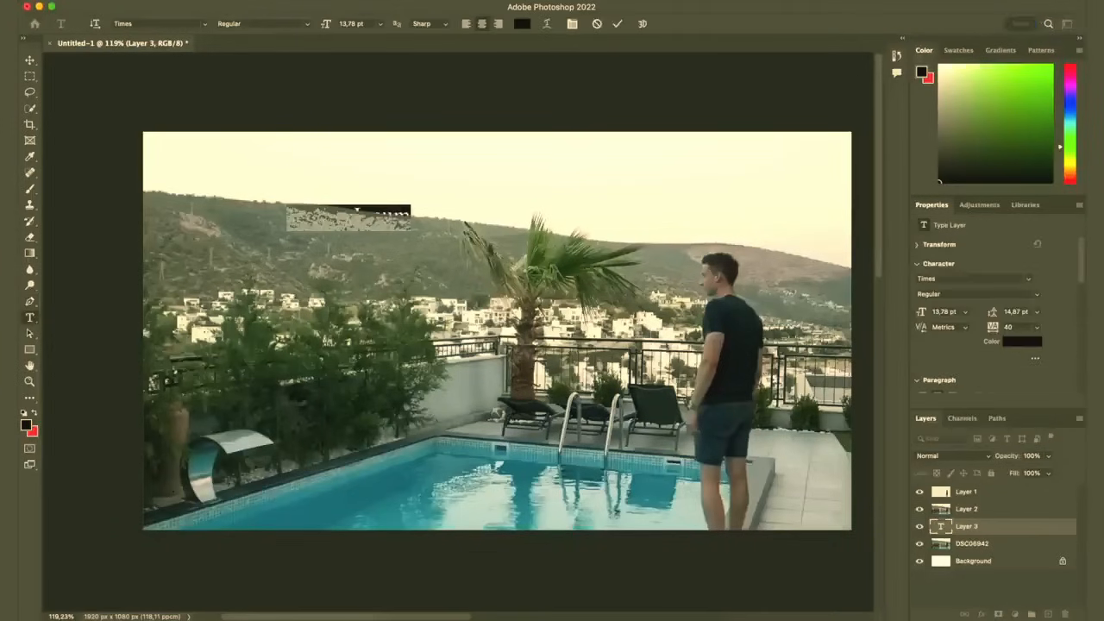
{"action": "triple_click", "coordinate": [360, 220]}
{"action": "key", "text": "BackSpace"}
{"action": "type", "text": "TURKEY"}
{"action": "key", "text": "super+a"}
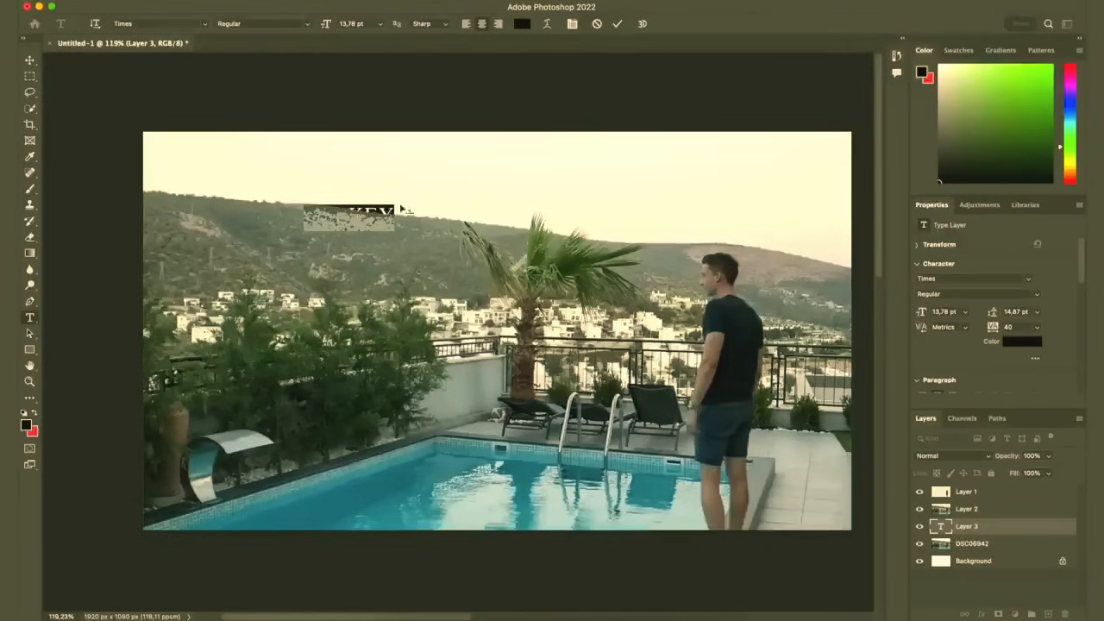
{"action": "left_click", "coordinate": [617, 23]}
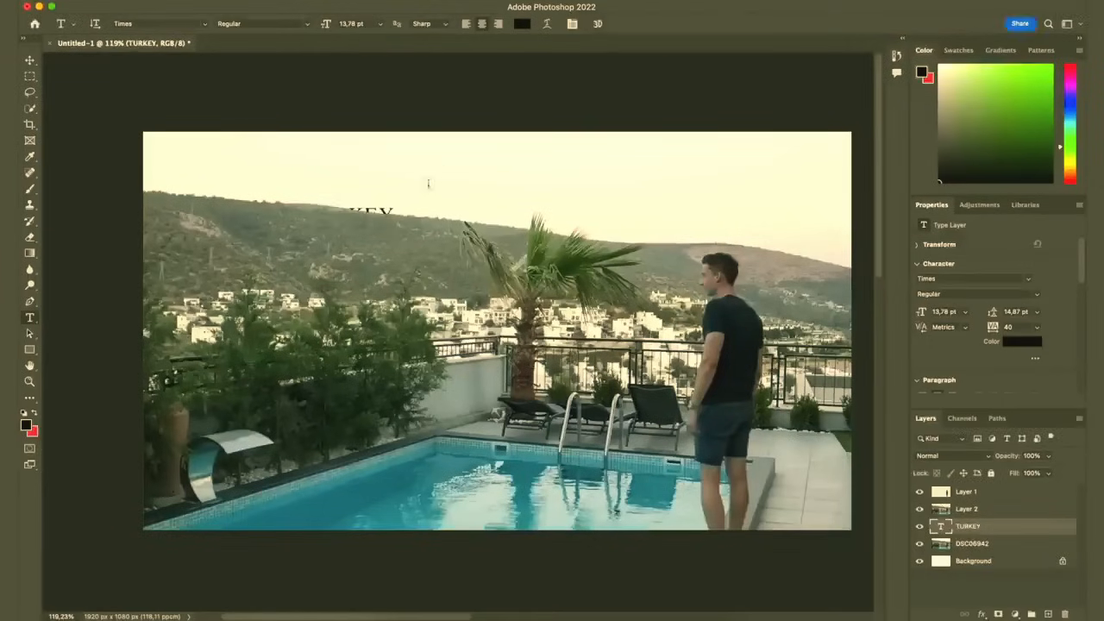
Step: Scale the TURKEY text to about 527%, rotate it about 4.2°, and position it partly behind the hill ridge
{"action": "key", "text": "ctrl+t"}
{"action": "left_click_drag", "start_coordinate": [397, 208], "coordinate": [606, 158]}
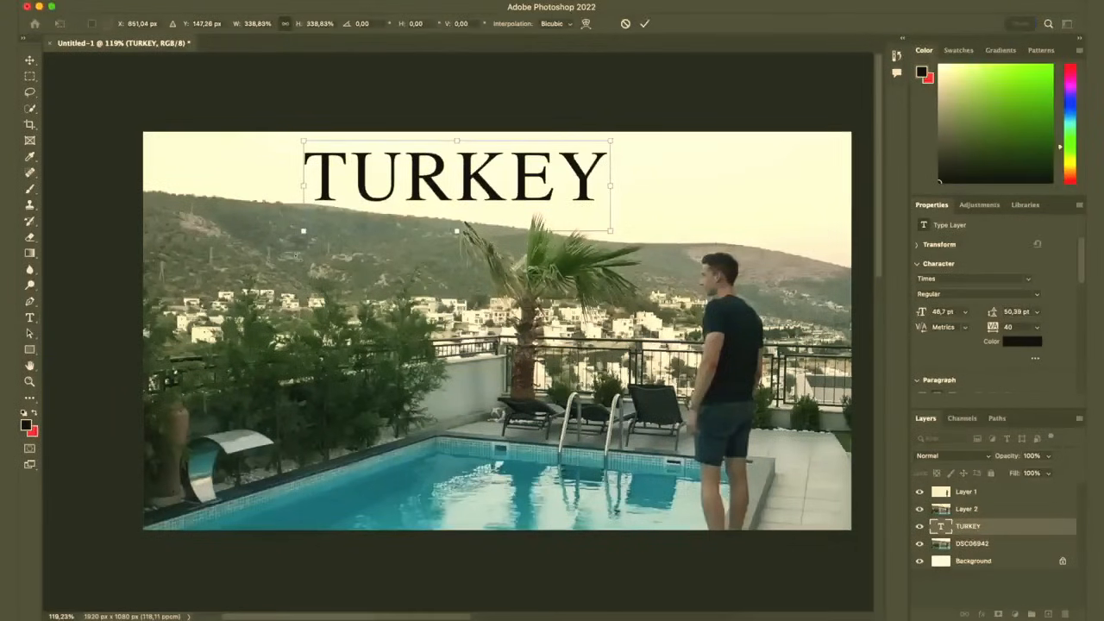
{"action": "left_click_drag", "start_coordinate": [511, 147], "coordinate": [562, 196]}
{"action": "left_click_drag", "start_coordinate": [651, 166], "coordinate": [672, 202]}
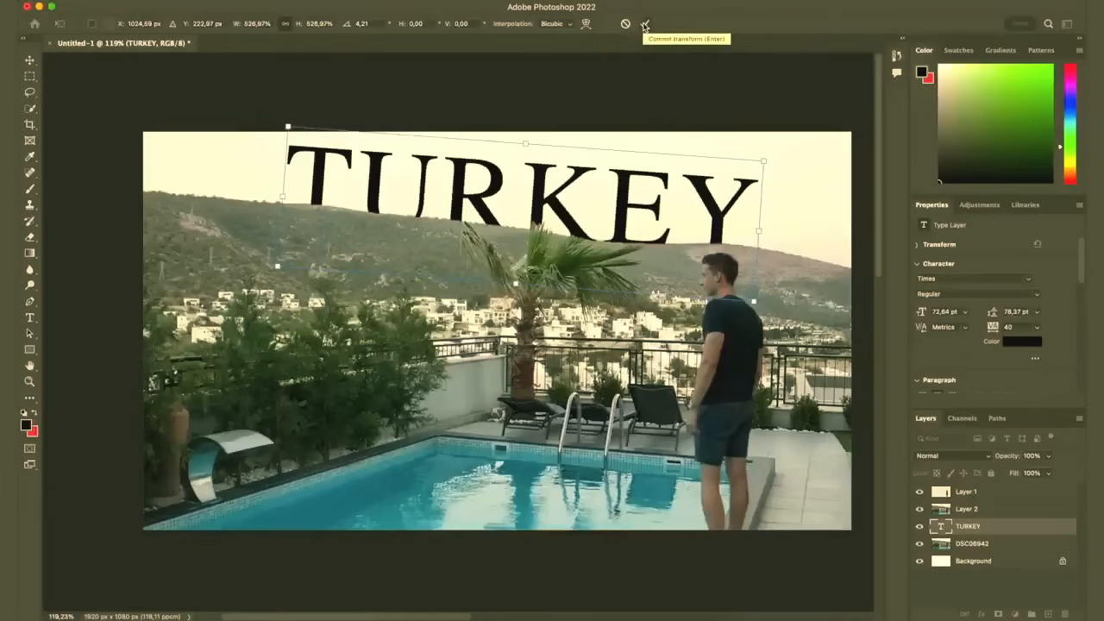
{"action": "left_click", "coordinate": [644, 23]}
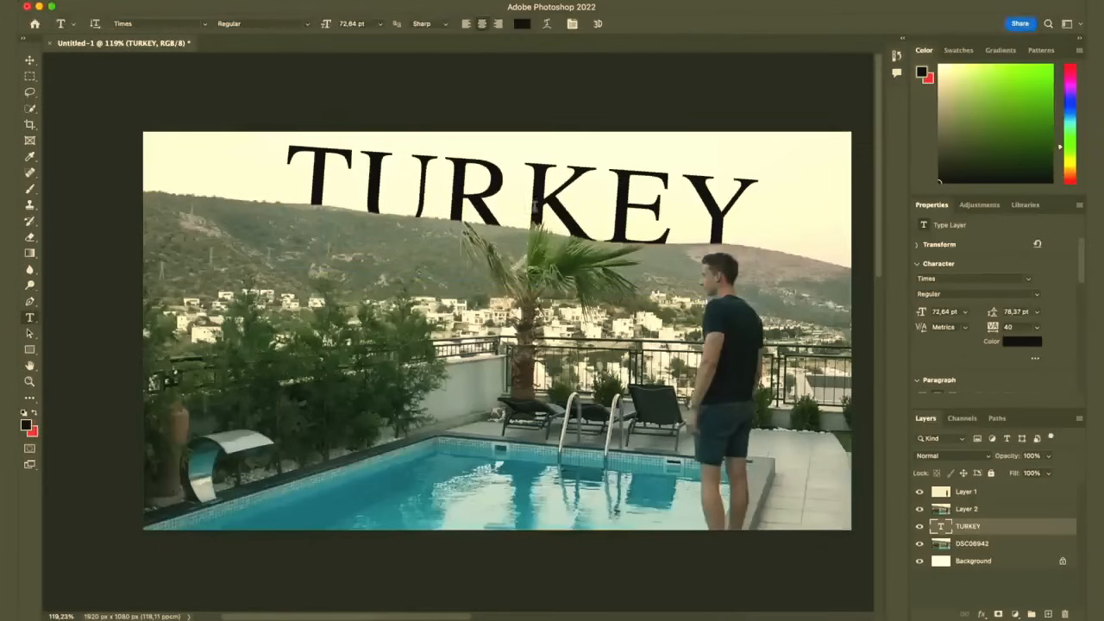
Step: Change the font of the TURKEY text to Azo Sans Black
{"action": "double_click", "coordinate": [535, 203]}
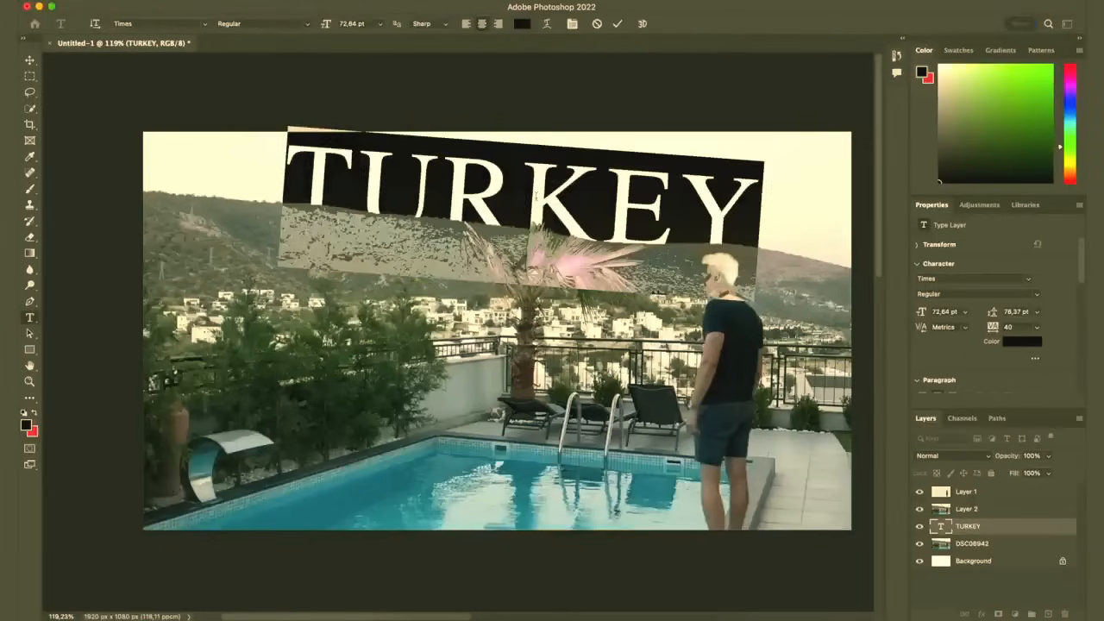
{"action": "left_click", "coordinate": [183, 23]}
{"action": "left_click", "coordinate": [205, 23]}
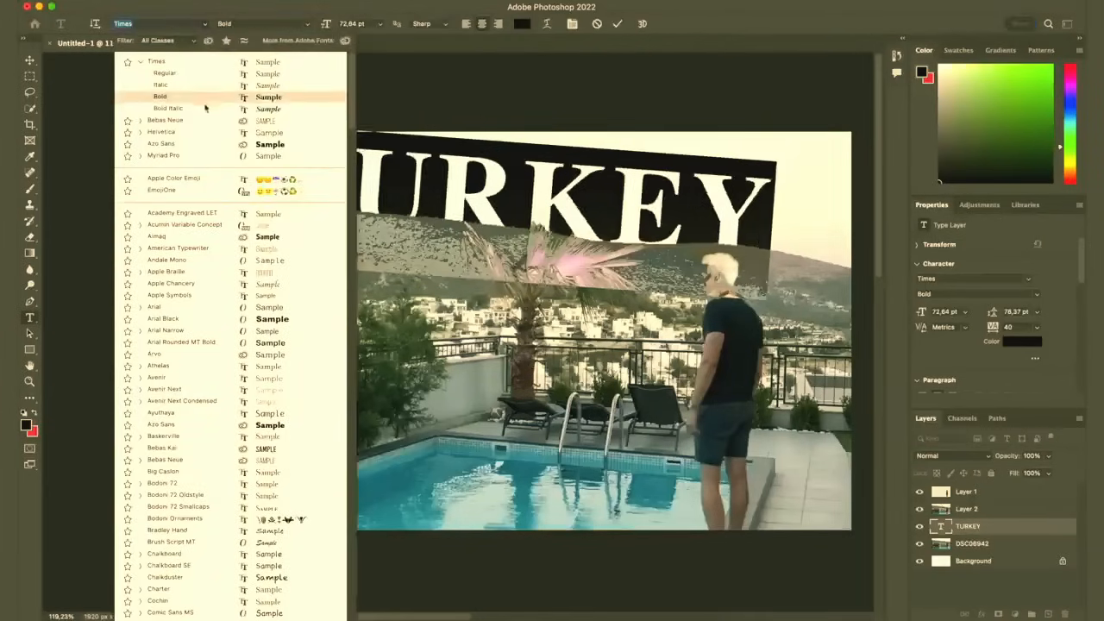
{"action": "left_click", "coordinate": [181, 145]}
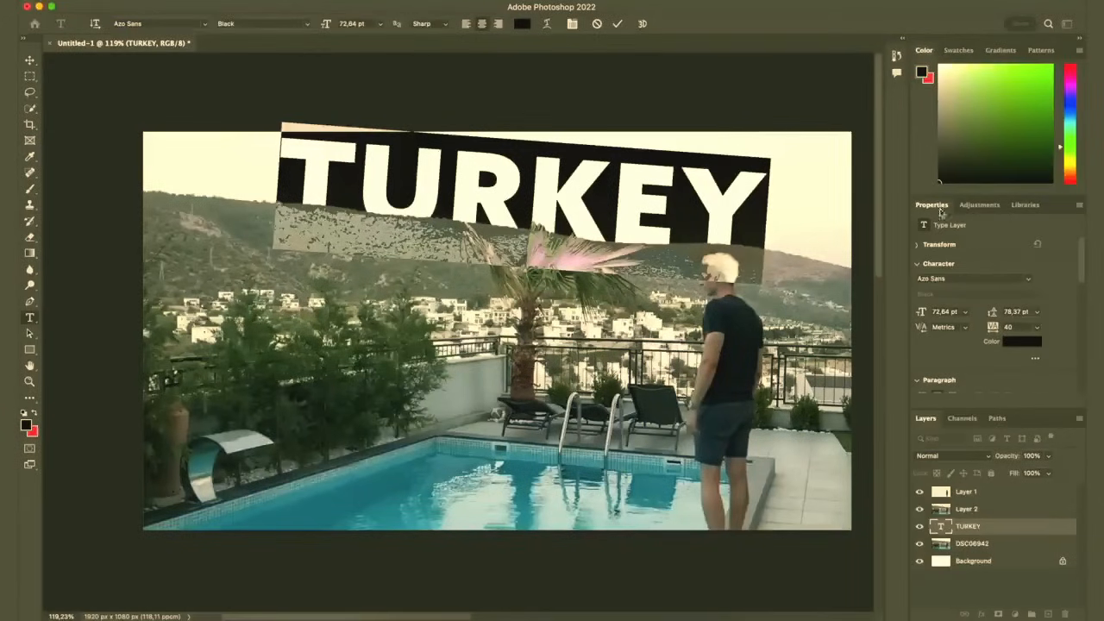
Step: Set the tracking of the TURKEY text to 160 to widen the letter spacing
{"action": "scroll", "coordinate": [1009, 290], "scroll_direction": "down", "scroll_amount": 2}
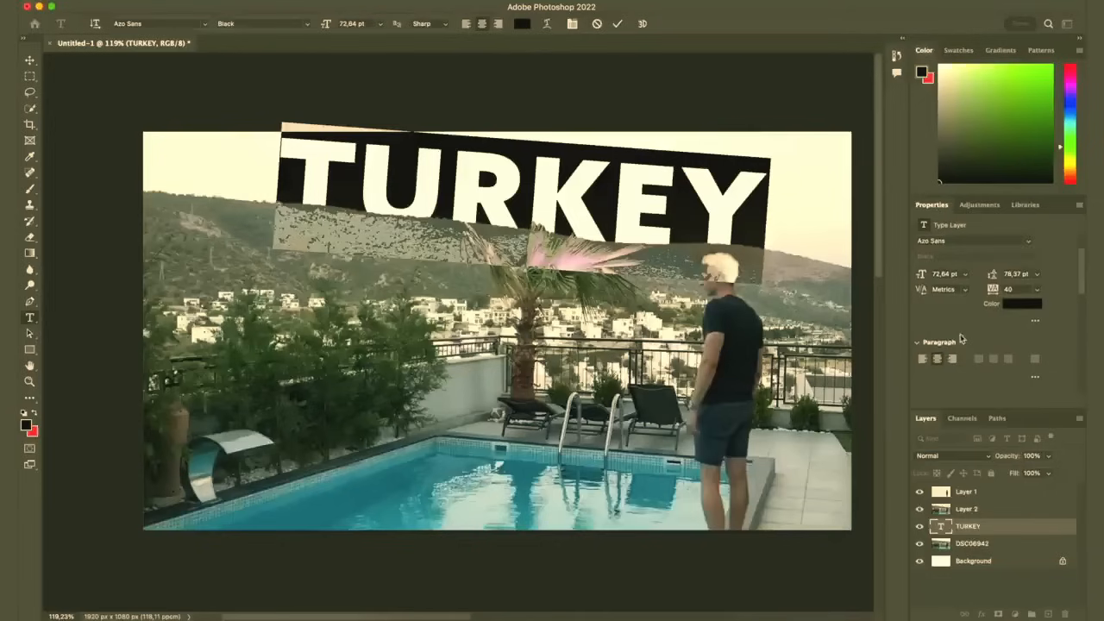
{"action": "scroll", "coordinate": [961, 339], "scroll_direction": "down", "scroll_amount": 4}
{"action": "scroll", "coordinate": [925, 342], "scroll_direction": "down", "scroll_amount": 4}
{"action": "scroll", "coordinate": [924, 341], "scroll_direction": "up", "scroll_amount": 7}
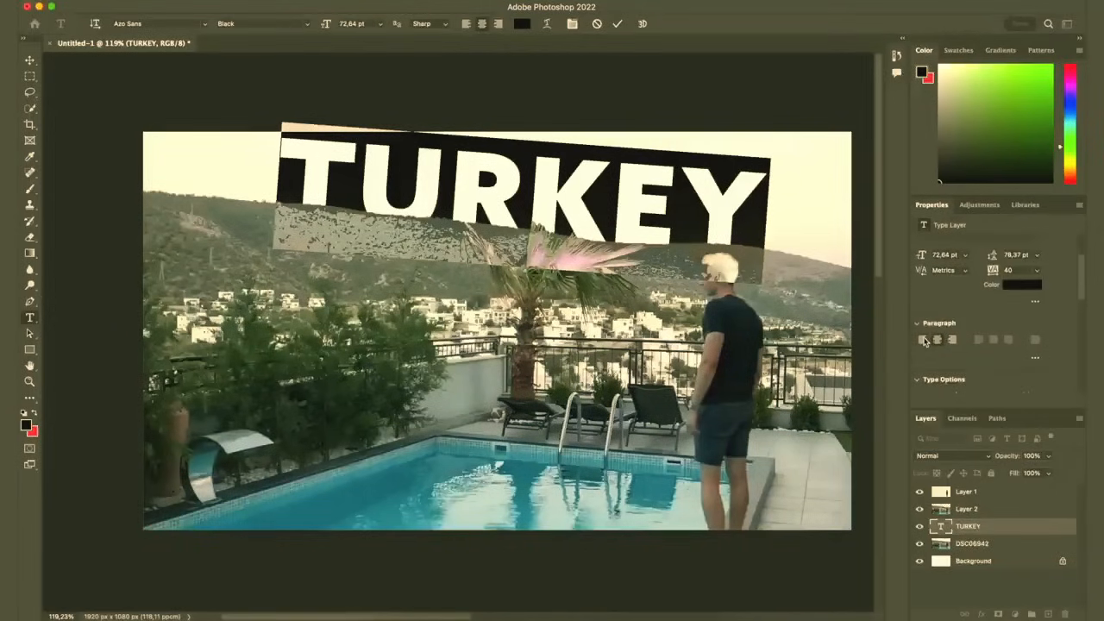
{"action": "left_click_drag", "start_coordinate": [995, 271], "coordinate": [996, 274]}
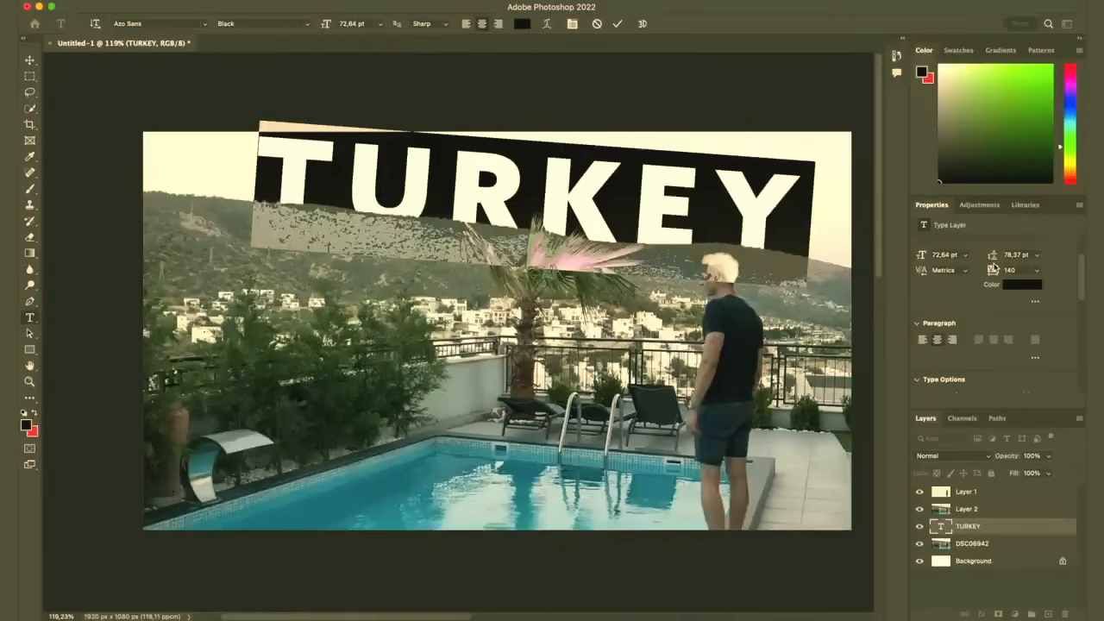
{"action": "scroll", "coordinate": [1007, 279], "scroll_direction": "up", "scroll_amount": 10}
{"action": "scroll", "coordinate": [1005, 278], "scroll_direction": "down", "scroll_amount": 5}
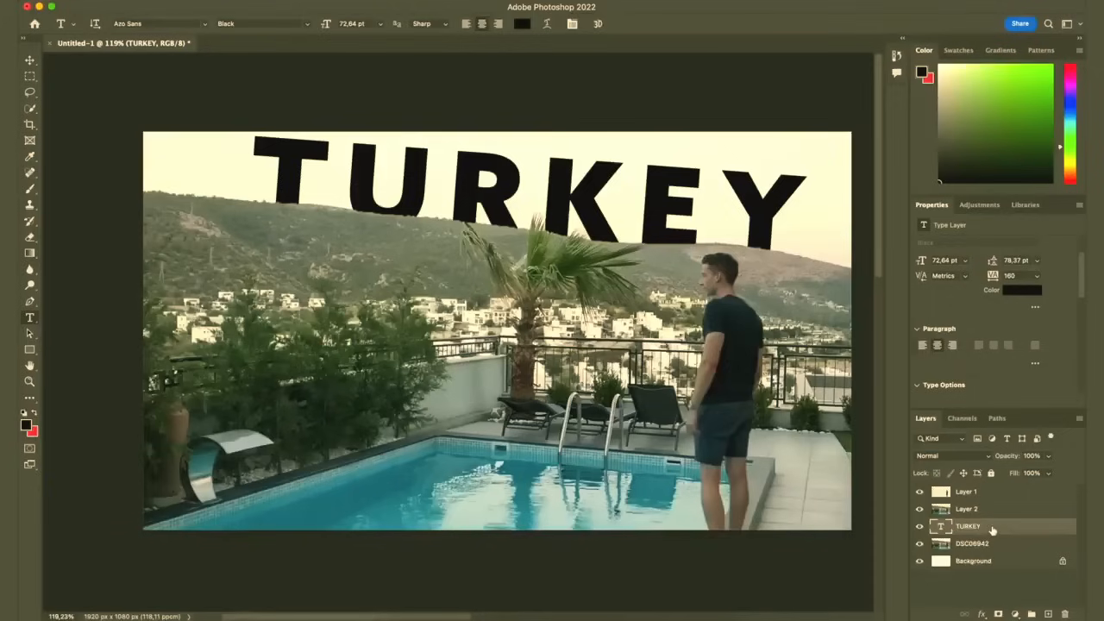
Step: Try the default Drop Shadow layer style on the TURKEY text layer
{"action": "right_click", "coordinate": [991, 530]}
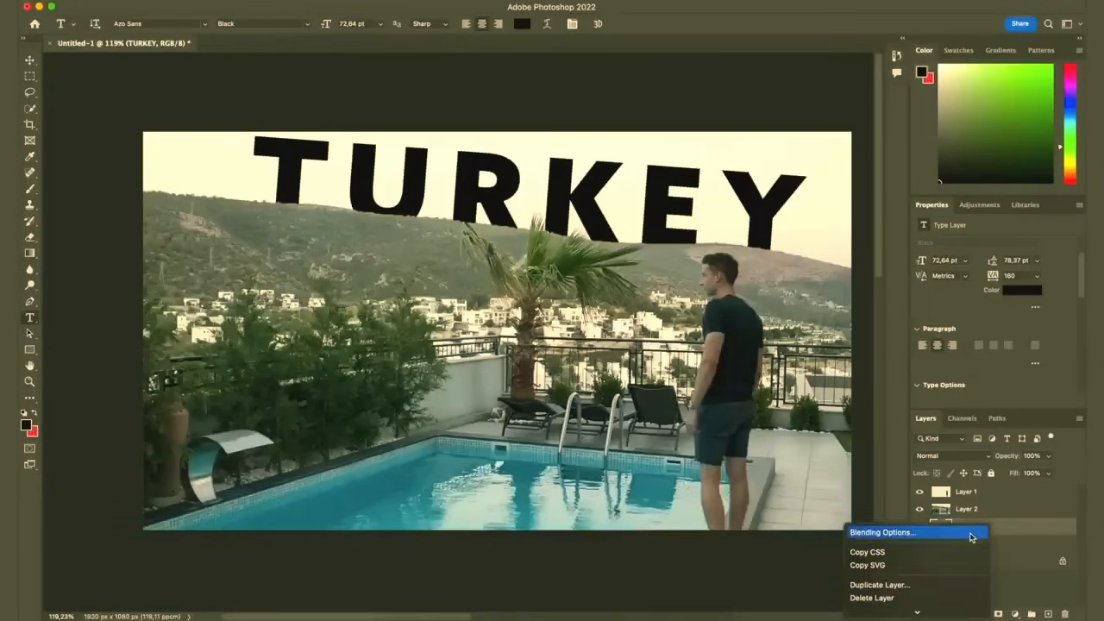
{"action": "left_click", "coordinate": [971, 534]}
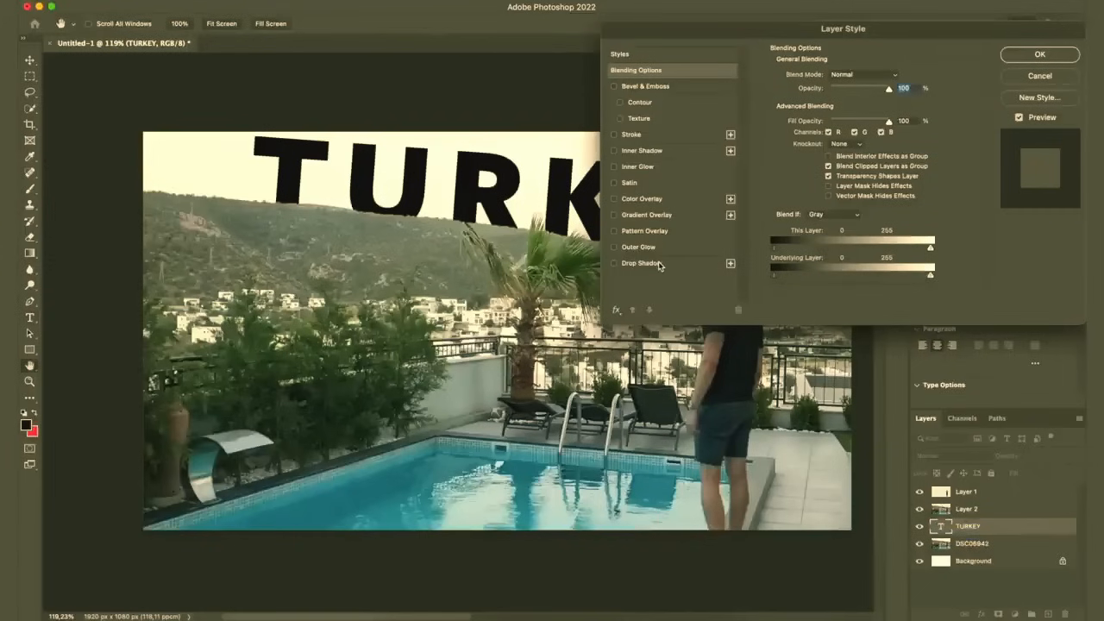
{"action": "left_click", "coordinate": [640, 263]}
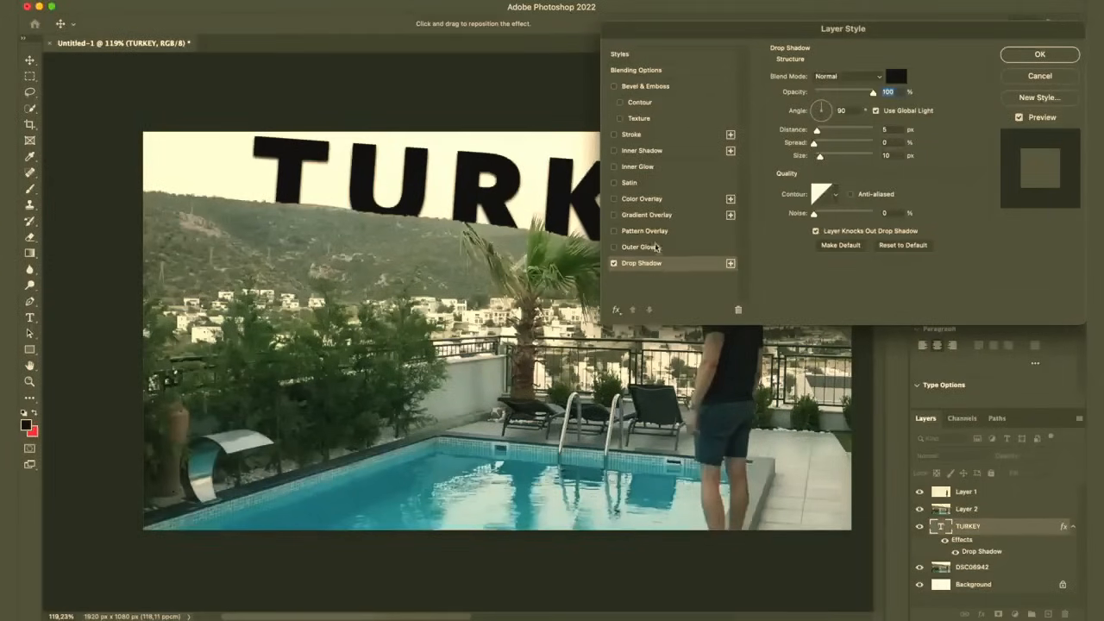
{"action": "left_click", "coordinate": [613, 263]}
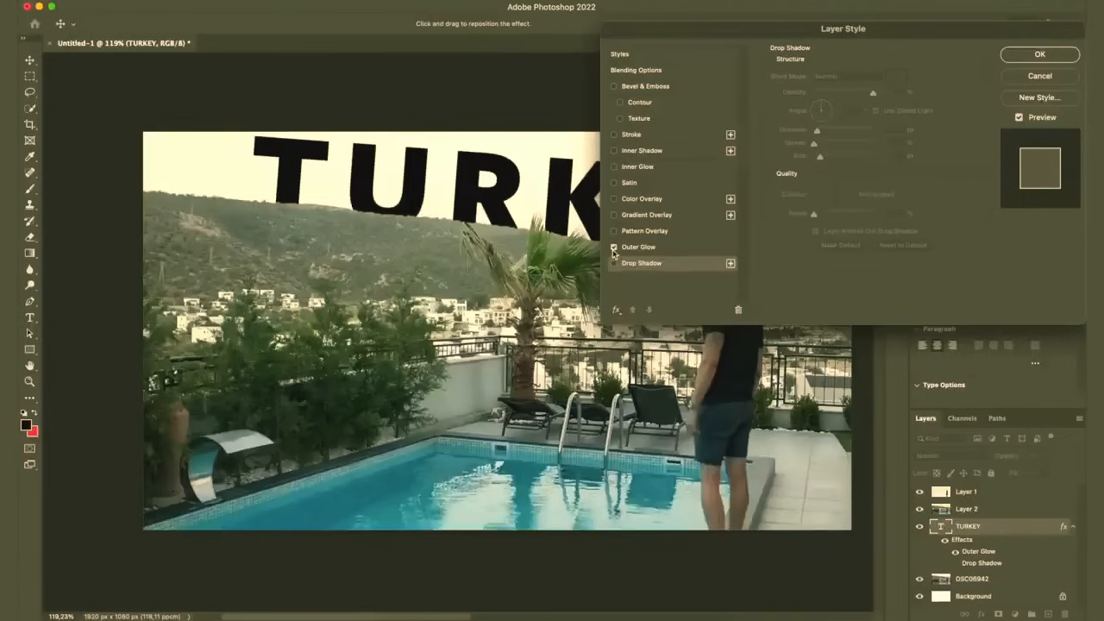
Step: Try an Outer Glow on the TURKEY text in bright green, 00ff42
{"action": "left_click", "coordinate": [613, 248]}
{"action": "left_click", "coordinate": [800, 118]}
{"action": "left_click_drag", "start_coordinate": [774, 435], "coordinate": [843, 15]}
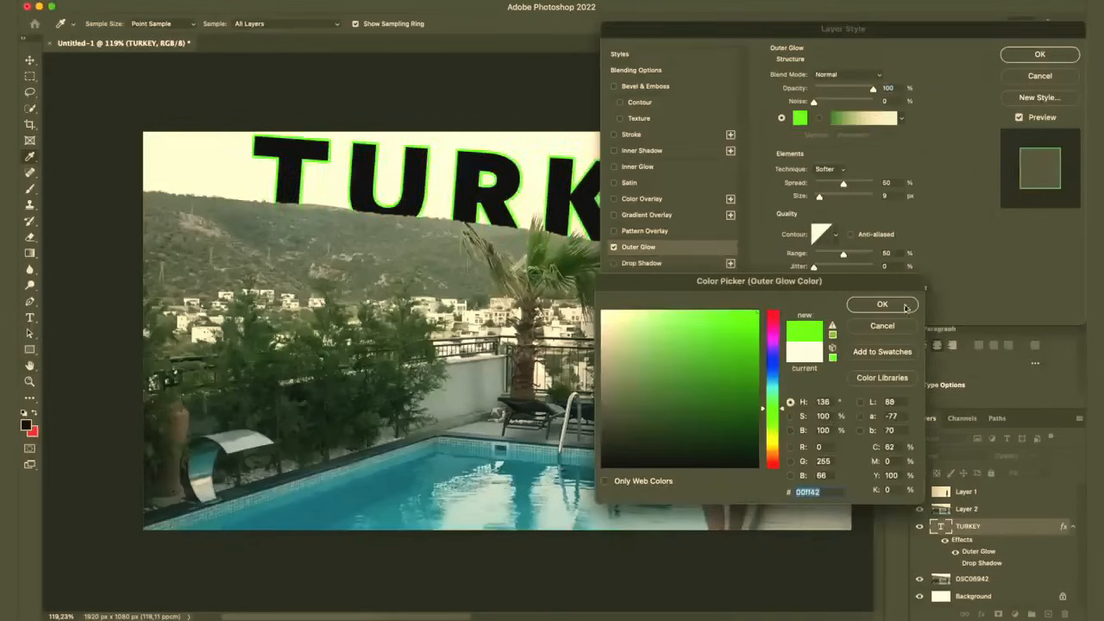
{"action": "left_click", "coordinate": [906, 307]}
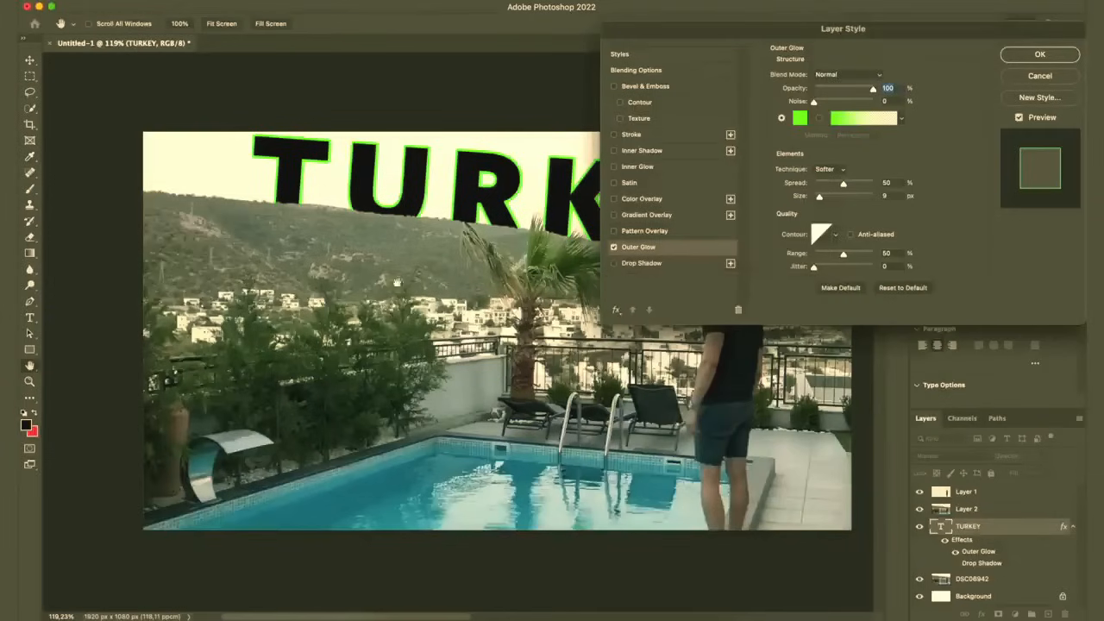
{"action": "left_click", "coordinate": [614, 248]}
Step: Try a Pattern Overlay with the dark green foliage pattern on the TURKEY text
{"action": "left_click", "coordinate": [658, 233]}
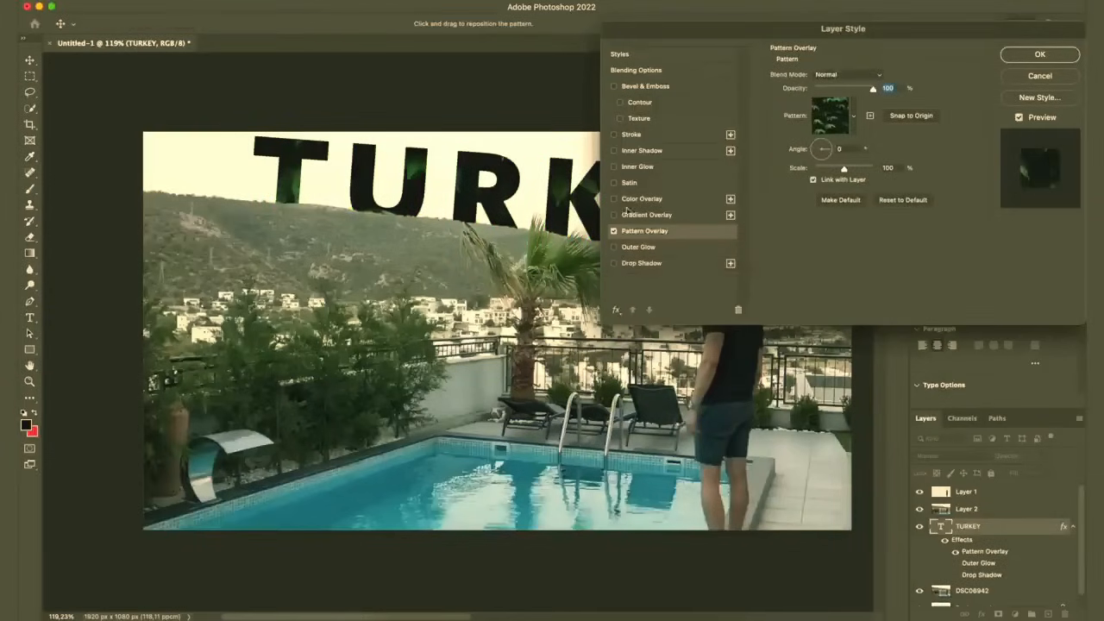
{"action": "left_click_drag", "start_coordinate": [809, 31], "coordinate": [658, 153]}
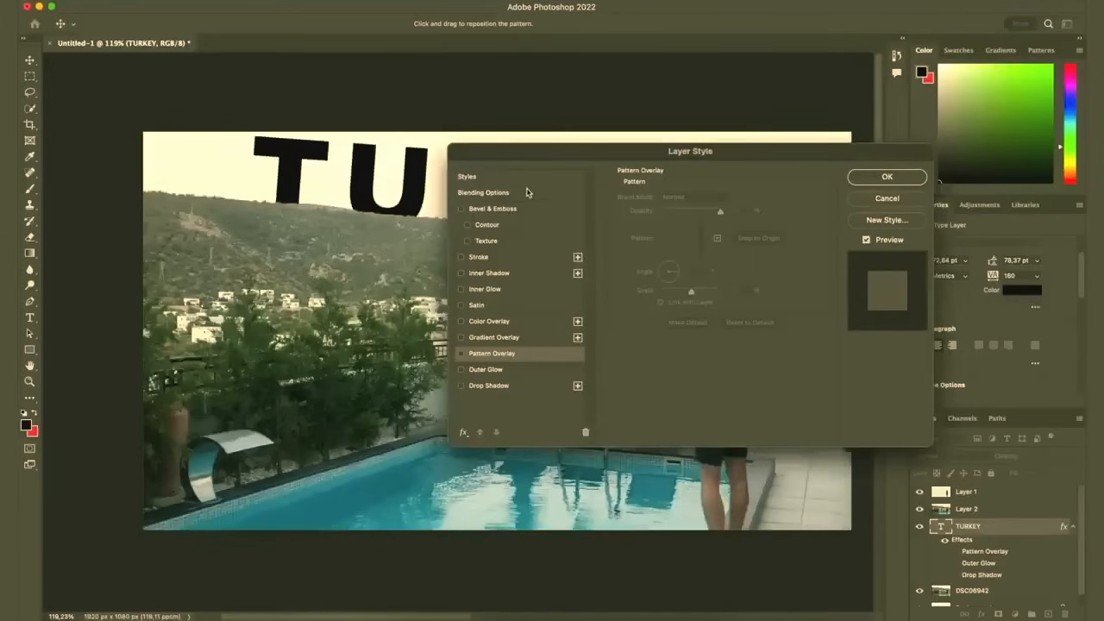
{"action": "left_click", "coordinate": [526, 193]}
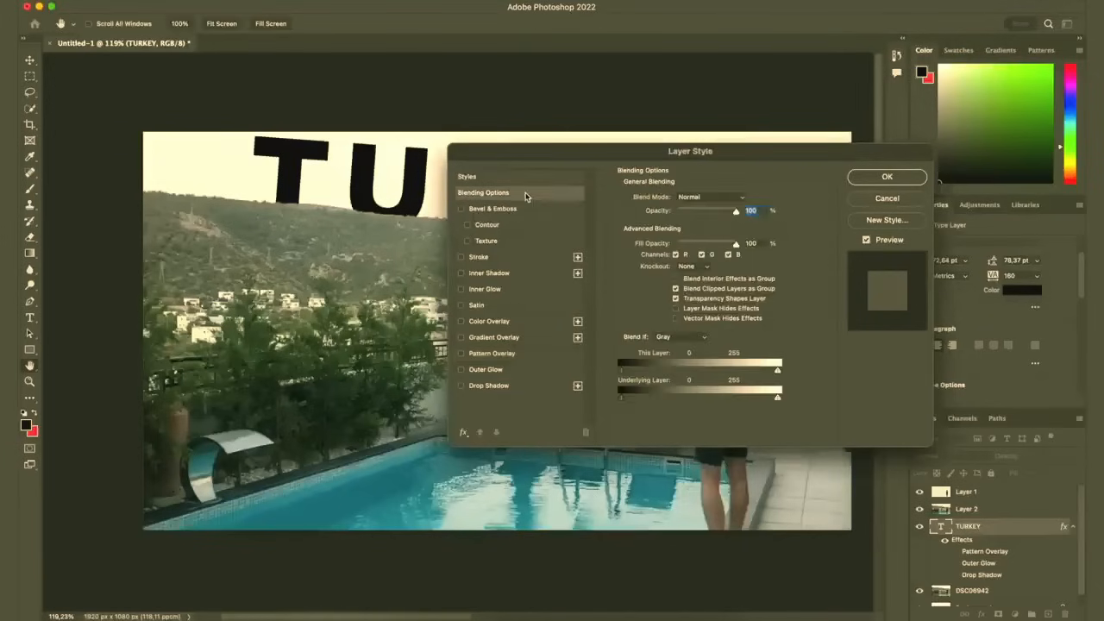
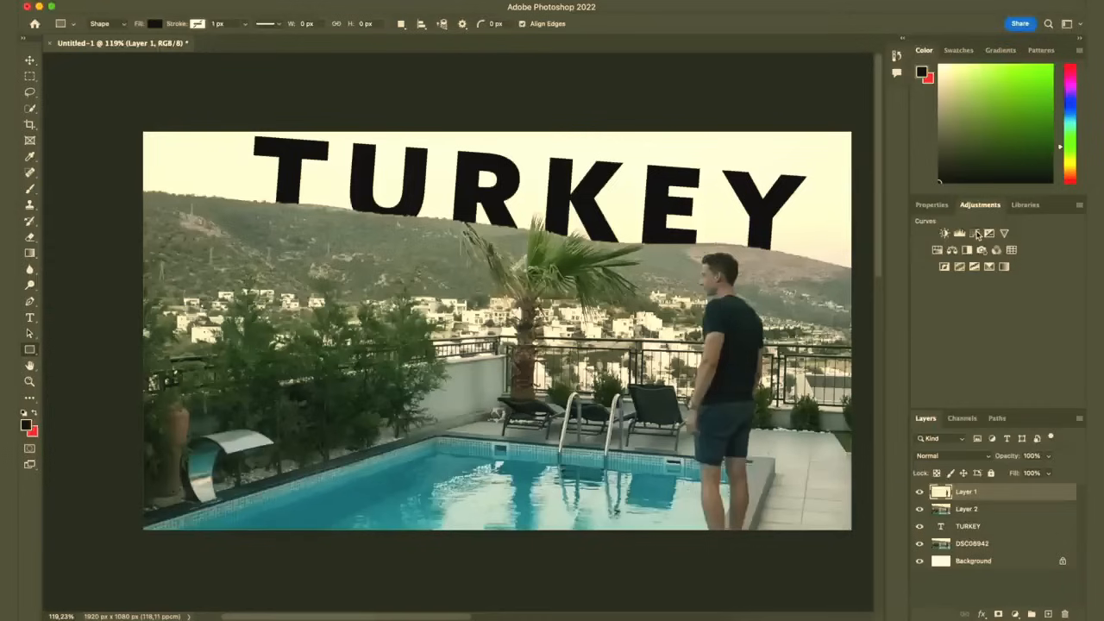
Step: Add a Curves adjustment above Layer 1, raising the highlights with one point and anchoring the shadows with another
{"action": "left_click", "coordinate": [978, 235]}
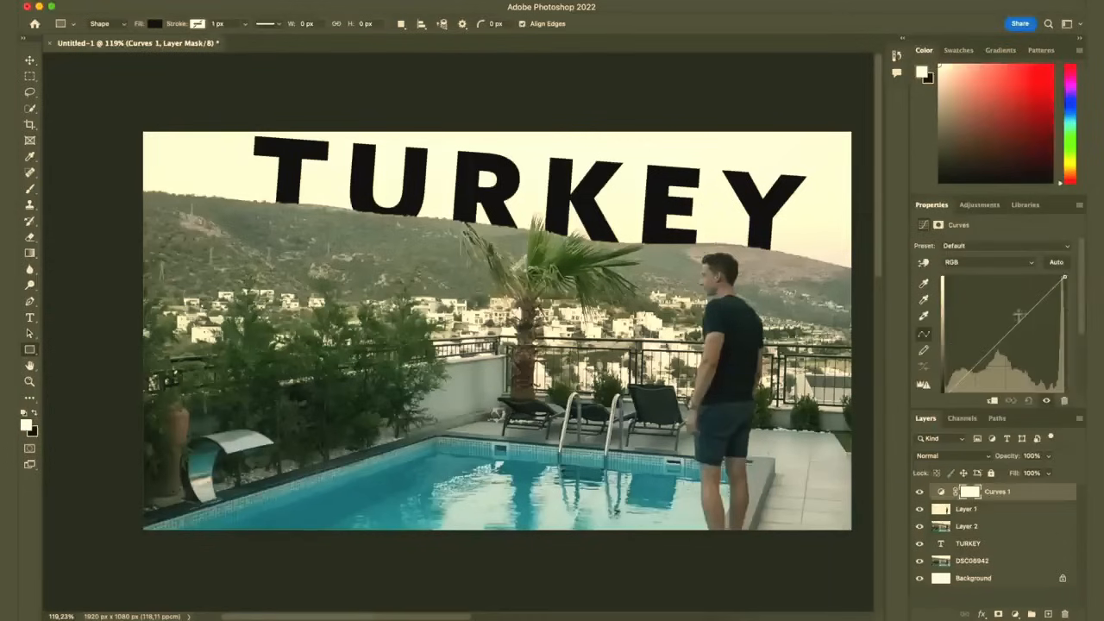
{"action": "left_click_drag", "start_coordinate": [1030, 309], "coordinate": [1024, 295]}
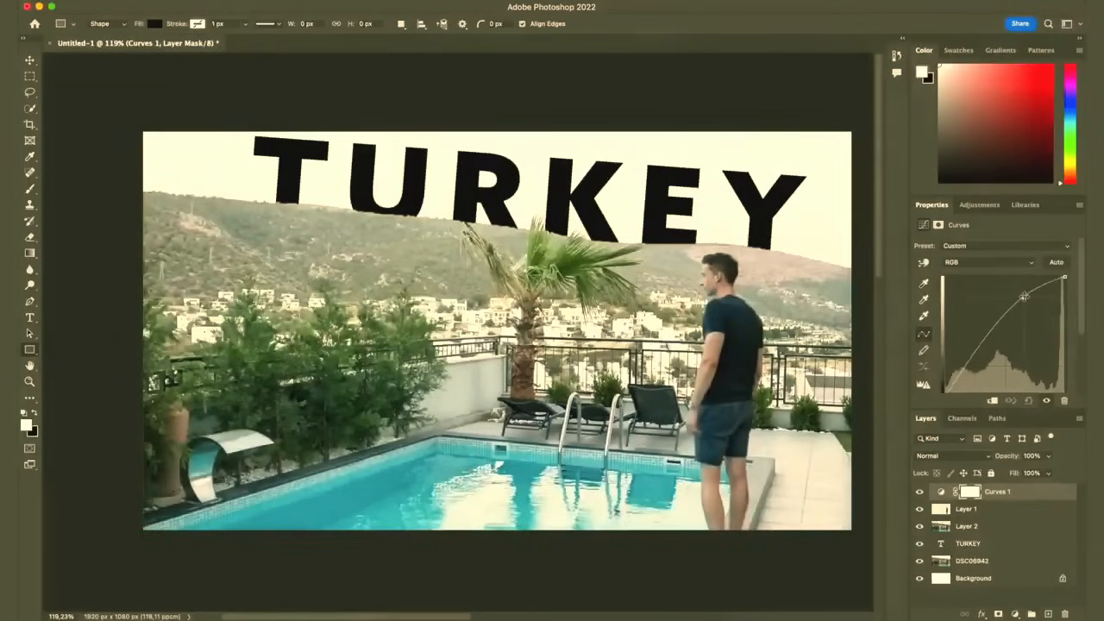
{"action": "left_click_drag", "start_coordinate": [965, 370], "coordinate": [964, 372]}
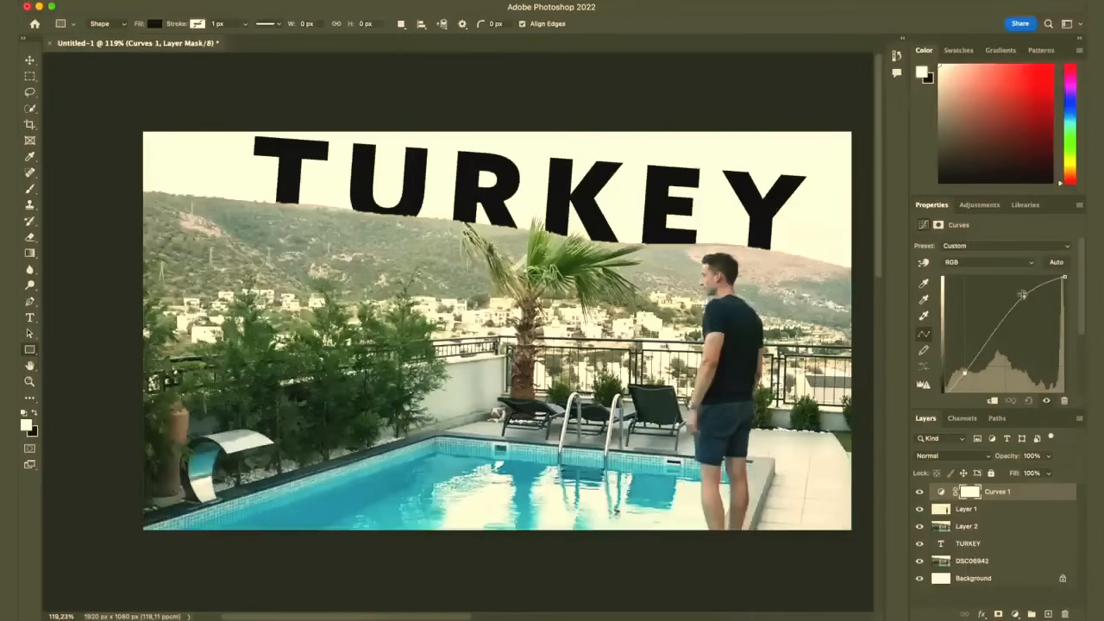
{"action": "left_click_drag", "start_coordinate": [1020, 298], "coordinate": [1020, 291]}
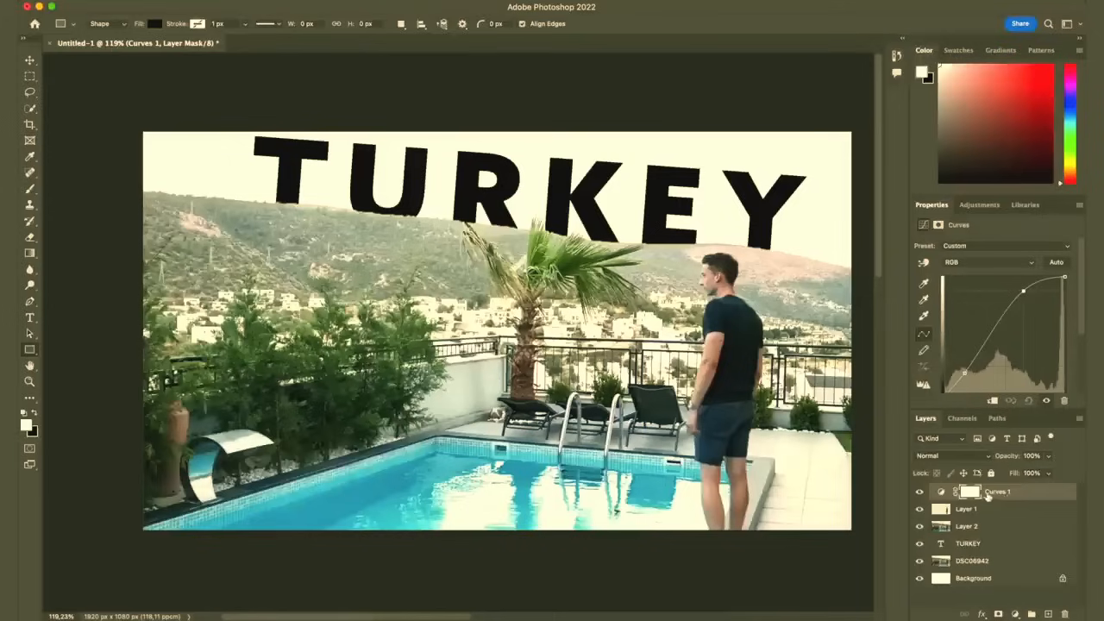
Step: Clip the Curves adjustment to Layer 1 so it affects only the man's cutout
{"action": "left_click", "coordinate": [980, 204]}
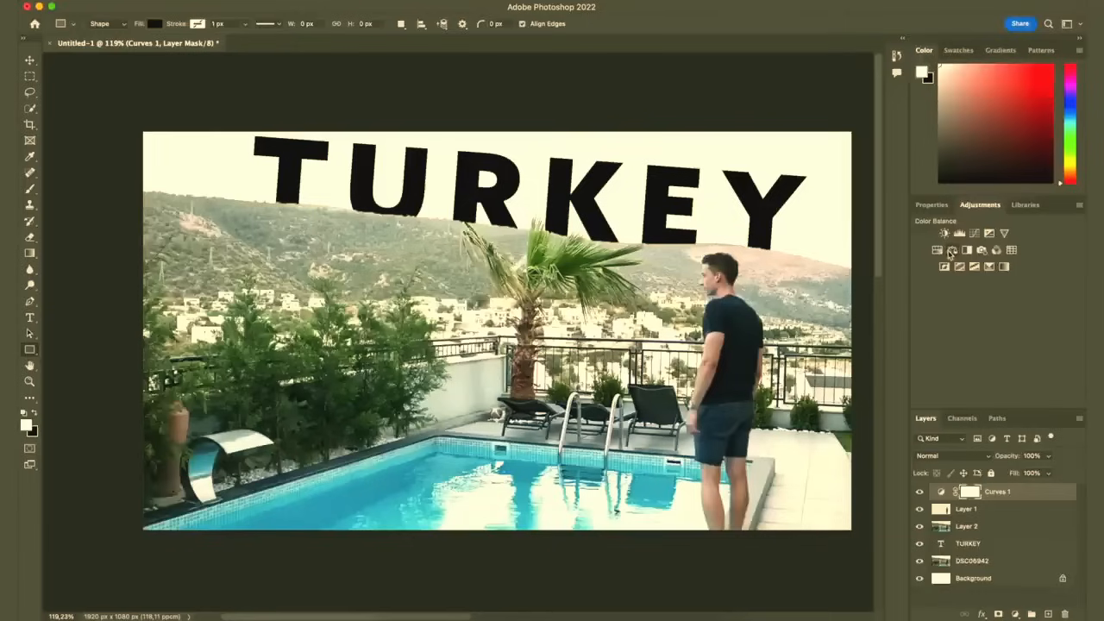
{"action": "left_click", "coordinate": [1036, 493]}
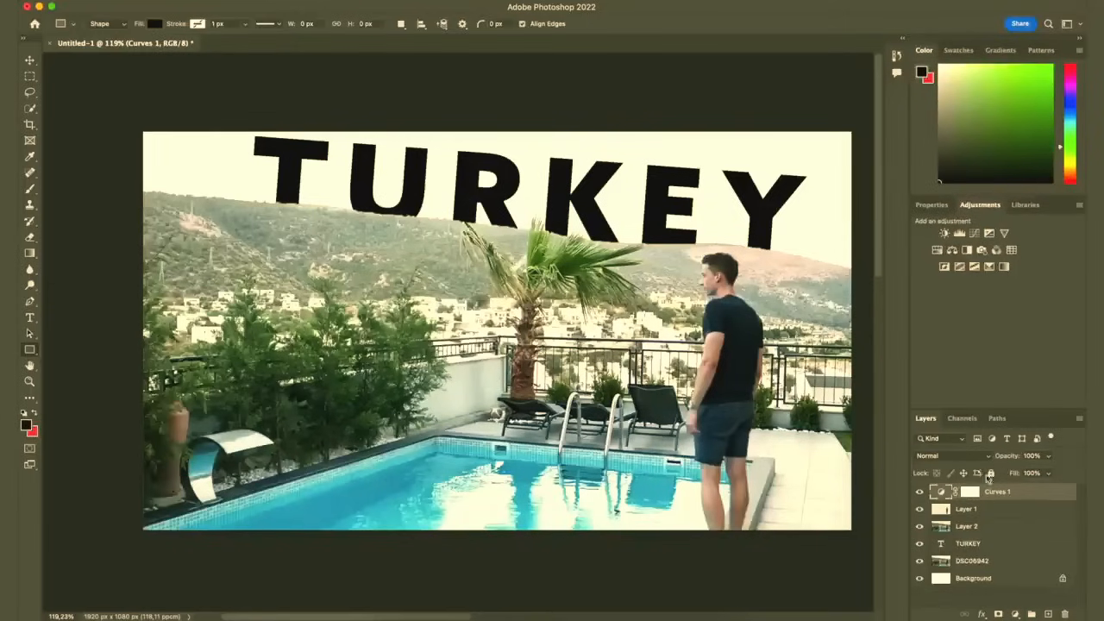
{"action": "left_click", "coordinate": [930, 204]}
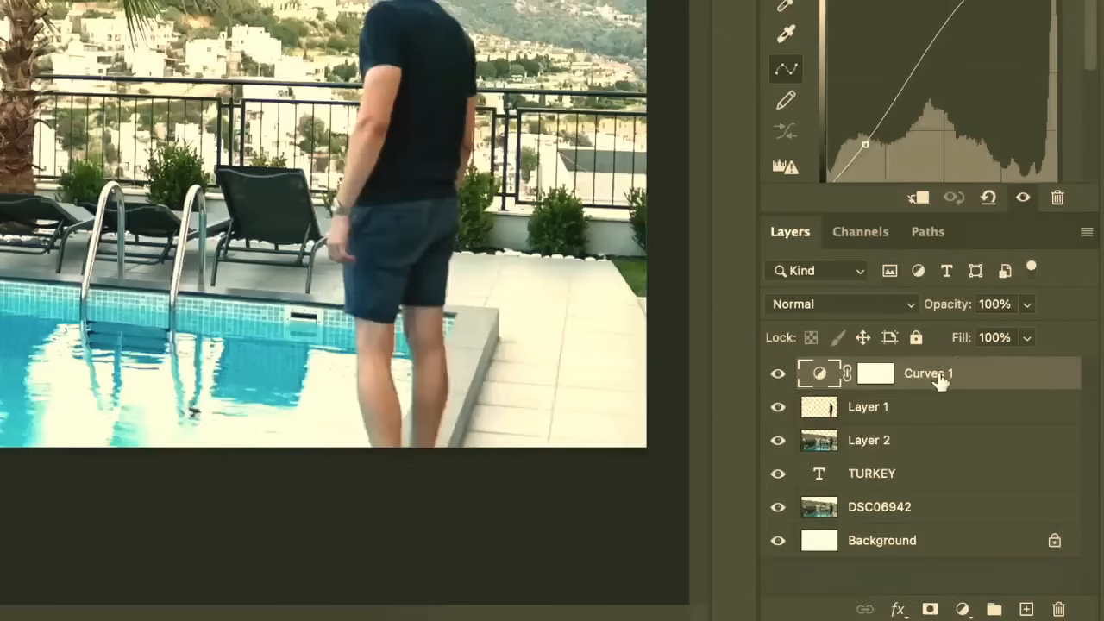
{"action": "right_click", "coordinate": [1000, 492]}
{"action": "scroll", "coordinate": [892, 415], "scroll_direction": "down", "scroll_amount": 5}
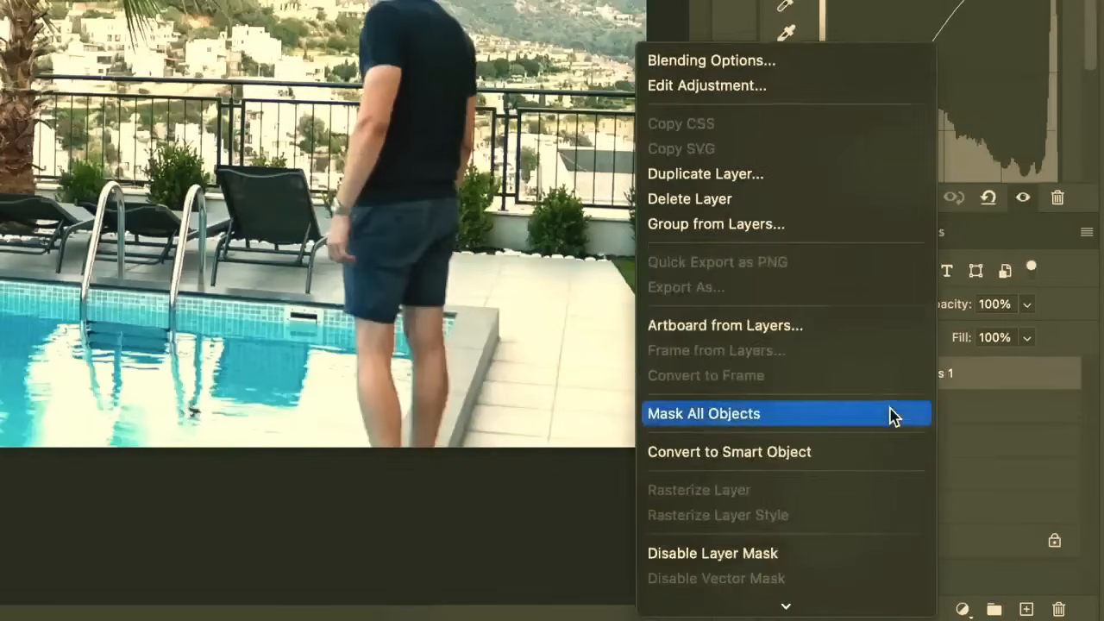
{"action": "scroll", "coordinate": [803, 454], "scroll_direction": "down", "scroll_amount": 8}
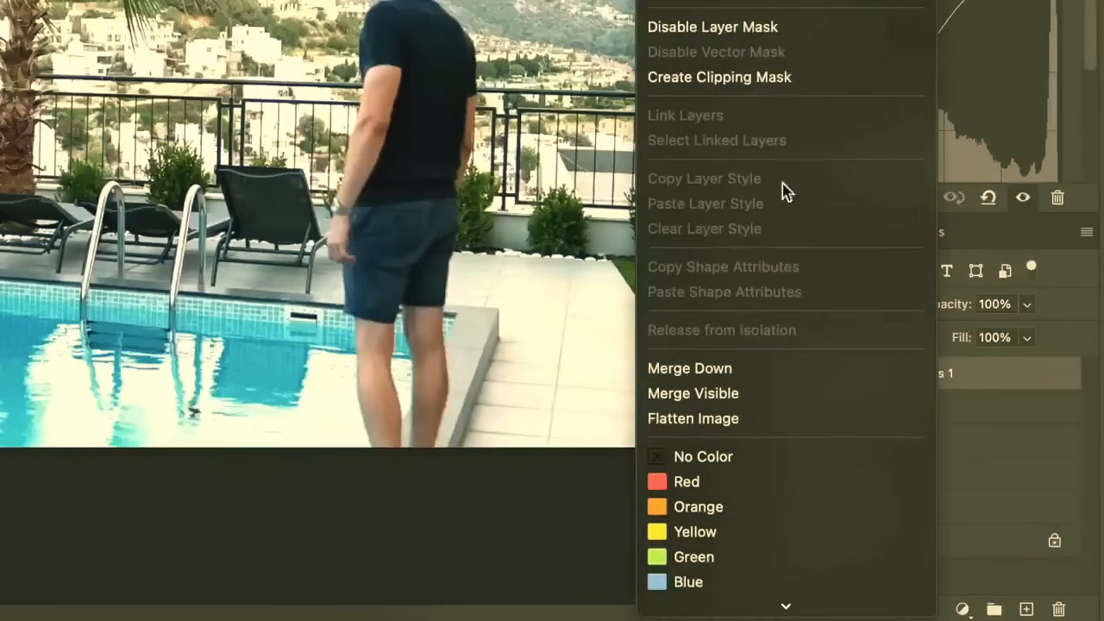
{"action": "left_click", "coordinate": [816, 79]}
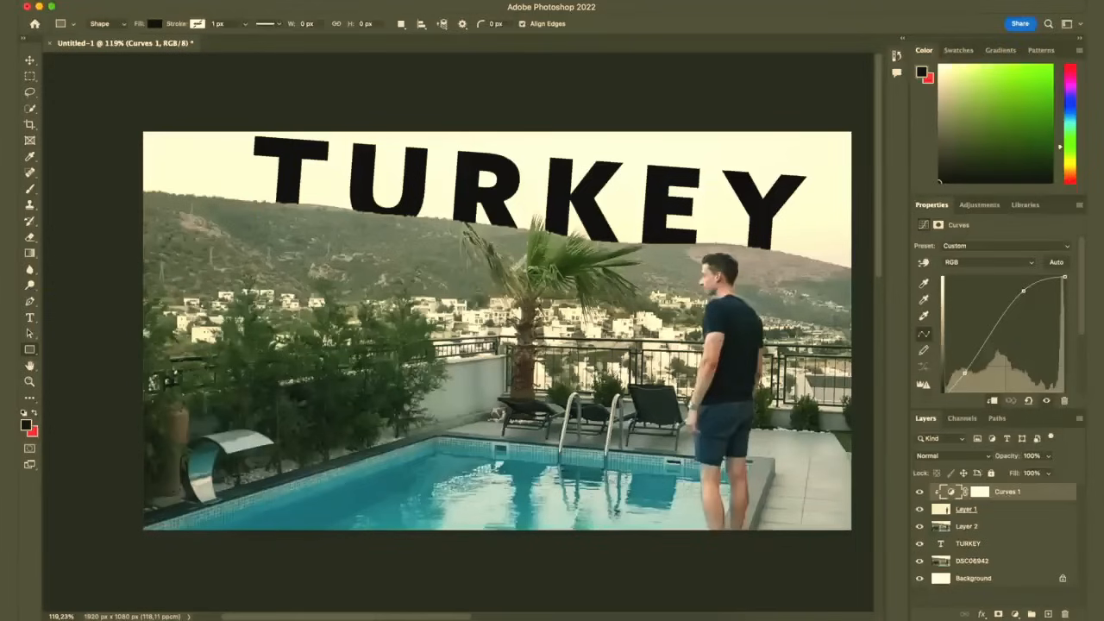
Step: Compare the man with and without the Curves adjustment by toggling its visibility
{"action": "left_click", "coordinate": [919, 491]}
{"action": "left_click", "coordinate": [919, 491]}
{"action": "left_click", "coordinate": [919, 491]}
{"action": "left_click", "coordinate": [920, 491]}
{"action": "left_click", "coordinate": [919, 492]}
{"action": "left_click", "coordinate": [920, 491]}
Step: Create a new empty layer between the TURKEY text and the DSC06942 photo
{"action": "left_click", "coordinate": [979, 527]}
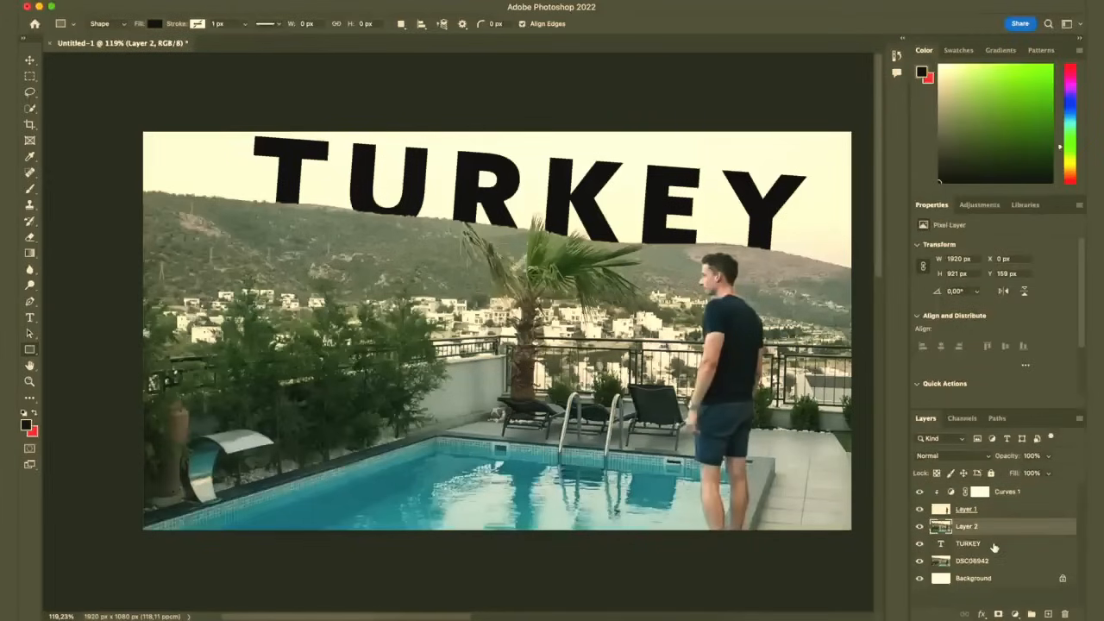
{"action": "left_click", "coordinate": [971, 561]}
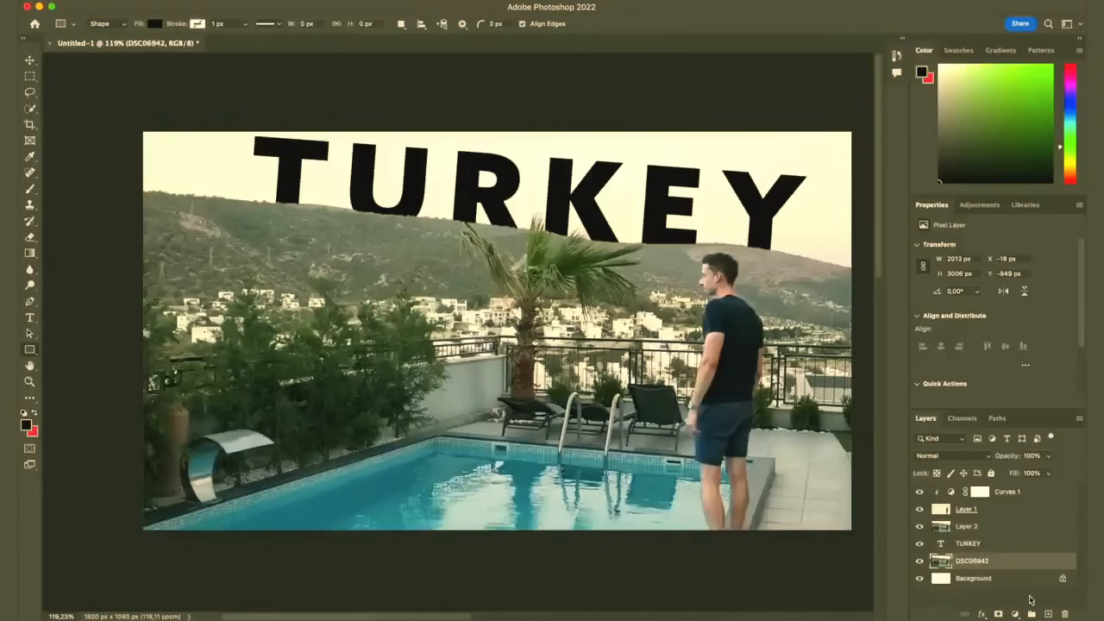
{"action": "left_click", "coordinate": [1048, 614]}
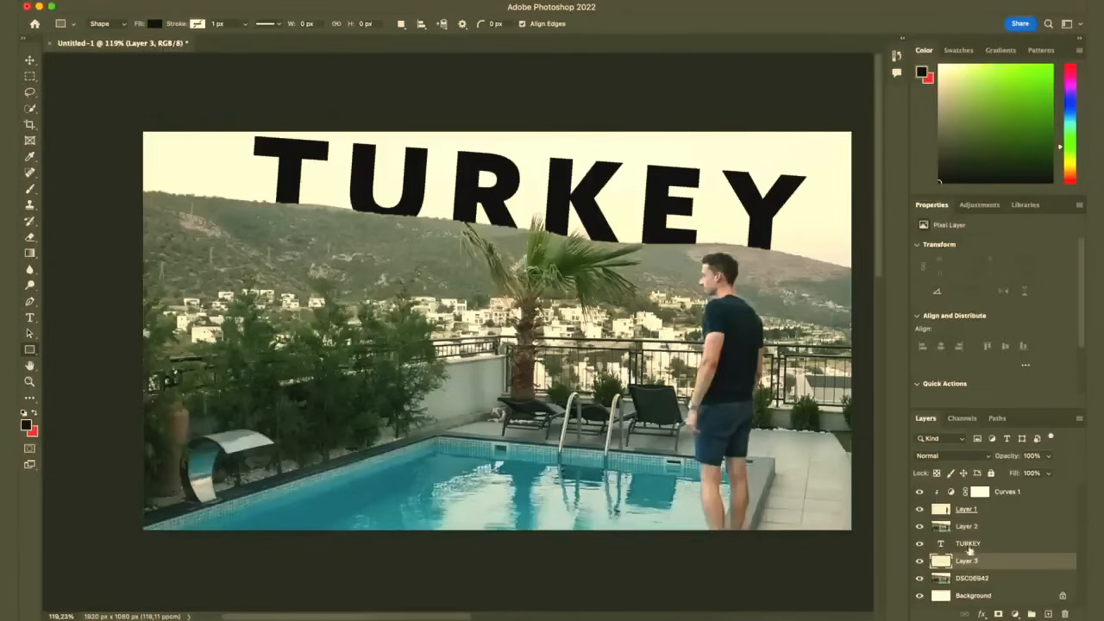
{"action": "left_click", "coordinate": [959, 528]}
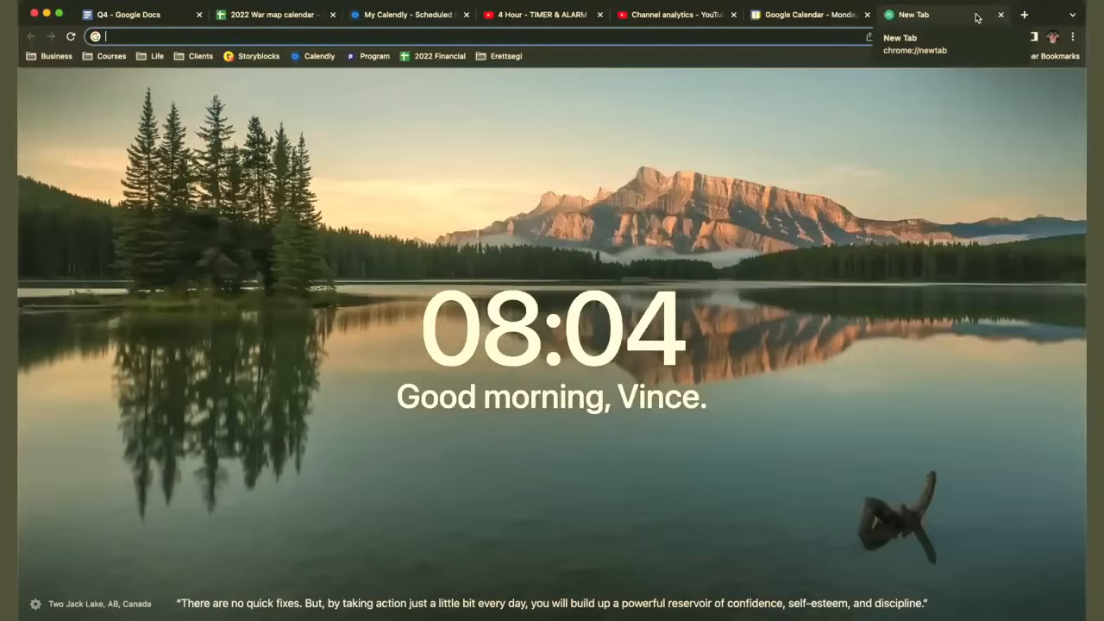
Step: Switch to Chrome and run a Google image search for "SKY REPLACEMENT"
{"action": "type", "text": "S"}
{"action": "type", "text": "KY RES"}
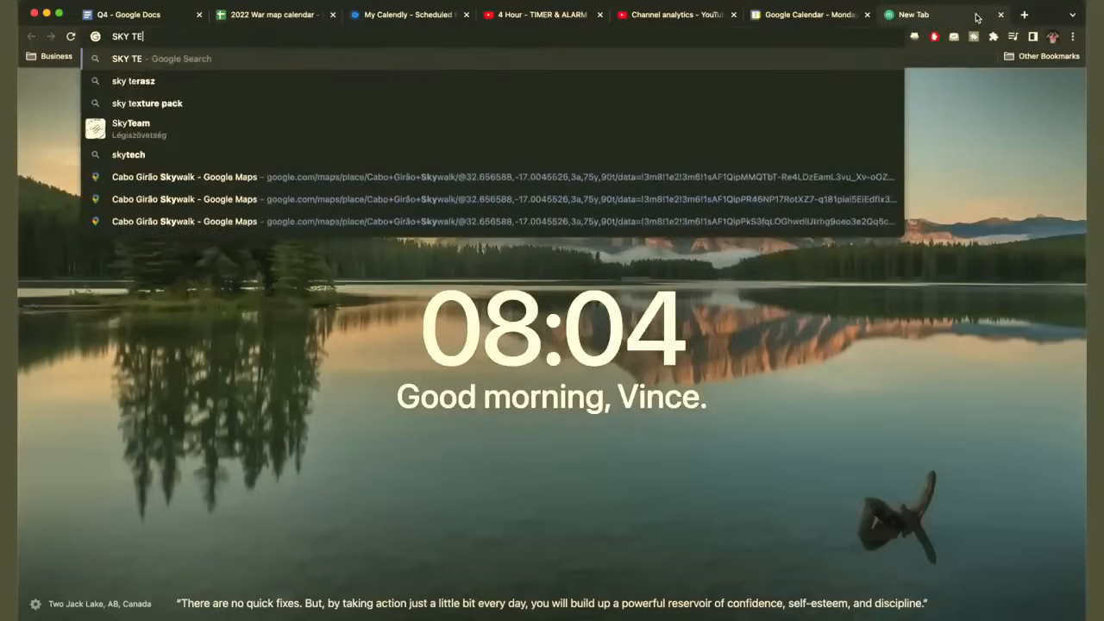
{"action": "type", "text": "PLACEMENT"}
{"action": "key", "text": "Return"}
{"action": "left_click", "coordinate": [222, 138]}
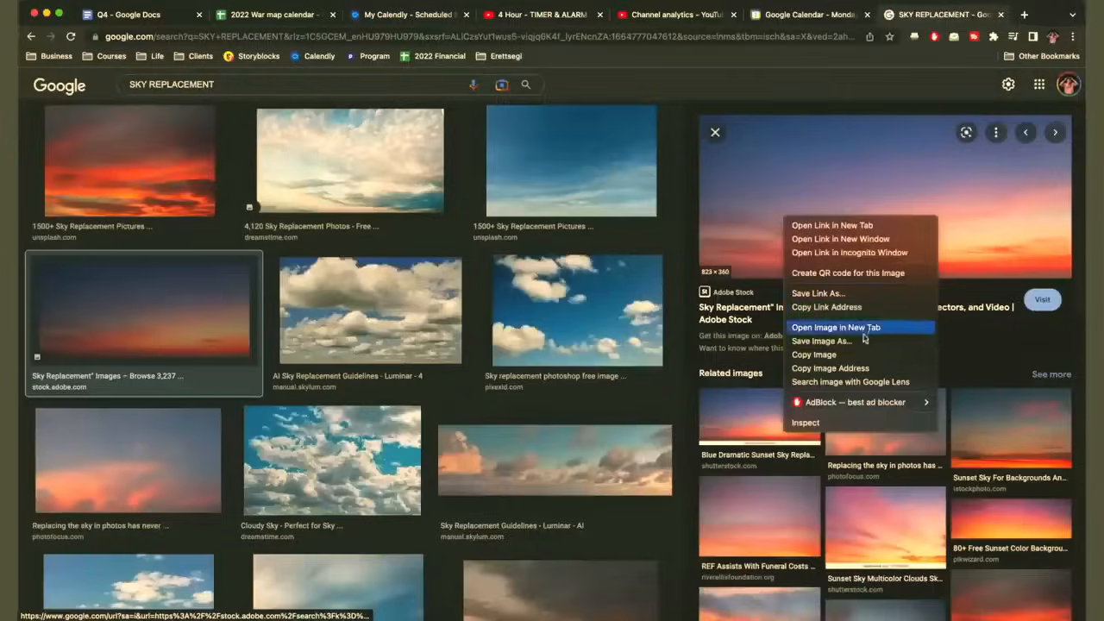
Step: Save the Adobe Stock sunset sky image to the Desktop and bring it into the Photoshop document below the TURKEY text
{"action": "left_click", "coordinate": [813, 340]}
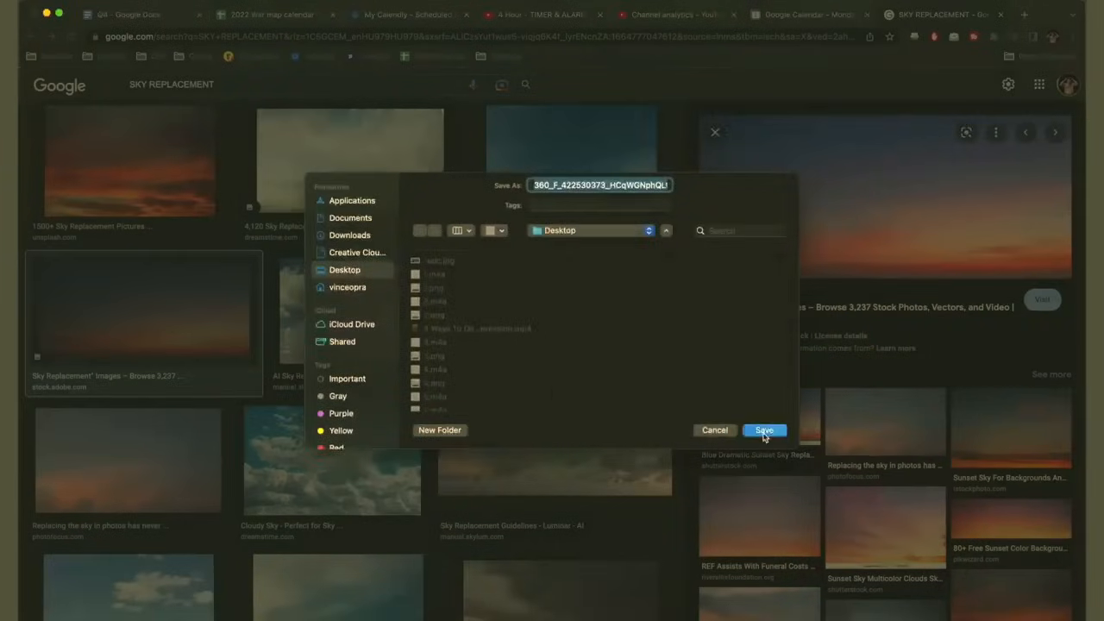
{"action": "left_click", "coordinate": [765, 430]}
{"action": "left_click_drag", "start_coordinate": [66, 610], "coordinate": [400, 434]}
{"action": "key", "text": "super+Tab"}
Step: Enlarge the sunset sky image to about 246% and position it so it covers the whole sky behind the TURKEY text
{"action": "left_click_drag", "start_coordinate": [625, 299], "coordinate": [405, 131]}
{"action": "left_click_drag", "start_coordinate": [431, 95], "coordinate": [770, 161]}
{"action": "left_click_drag", "start_coordinate": [631, 190], "coordinate": [627, 244]}
{"action": "scroll", "coordinate": [620, 250], "scroll_direction": "down", "scroll_amount": 3}
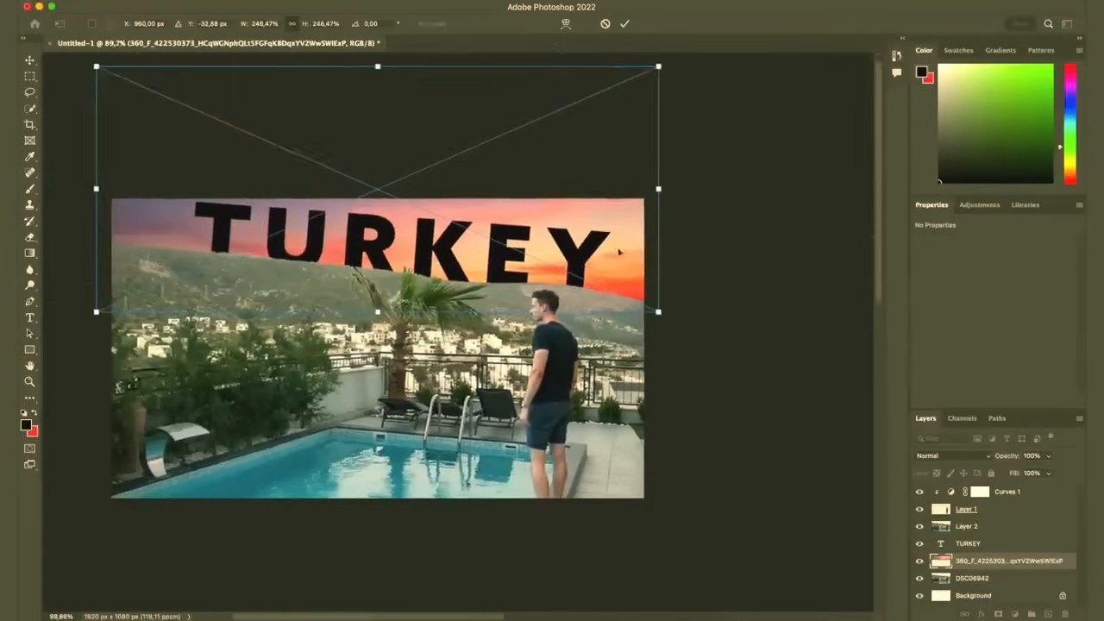
{"action": "scroll", "coordinate": [620, 250], "scroll_direction": "up", "scroll_amount": 3}
{"action": "left_click", "coordinate": [624, 23]}
Step: Lower the sunset sky layer's opacity to 29%
{"action": "scroll", "coordinate": [449, 335], "scroll_direction": "down", "scroll_amount": 3}
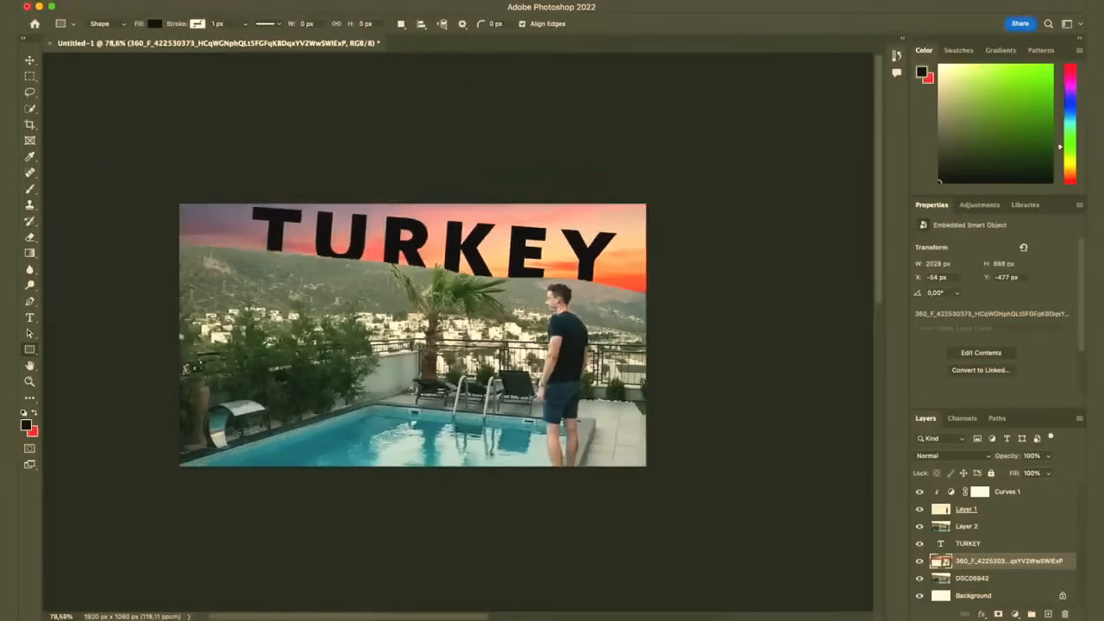
{"action": "left_click", "coordinate": [1048, 458]}
{"action": "left_click_drag", "start_coordinate": [999, 474], "coordinate": [1009, 474]}
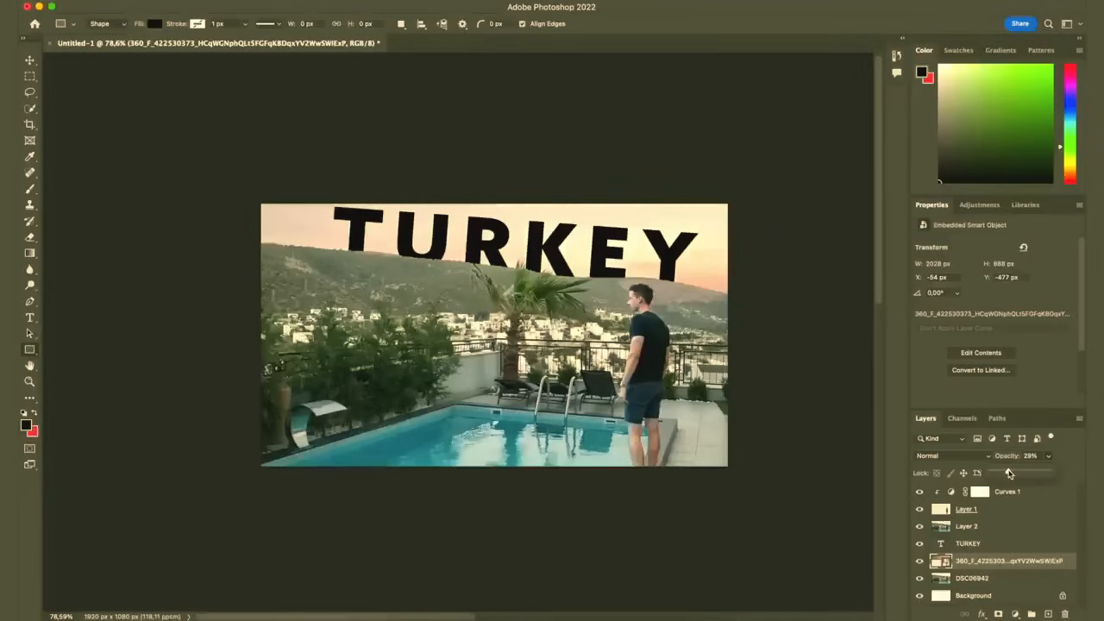
{"action": "scroll", "coordinate": [459, 332], "scroll_direction": "up", "scroll_amount": 3}
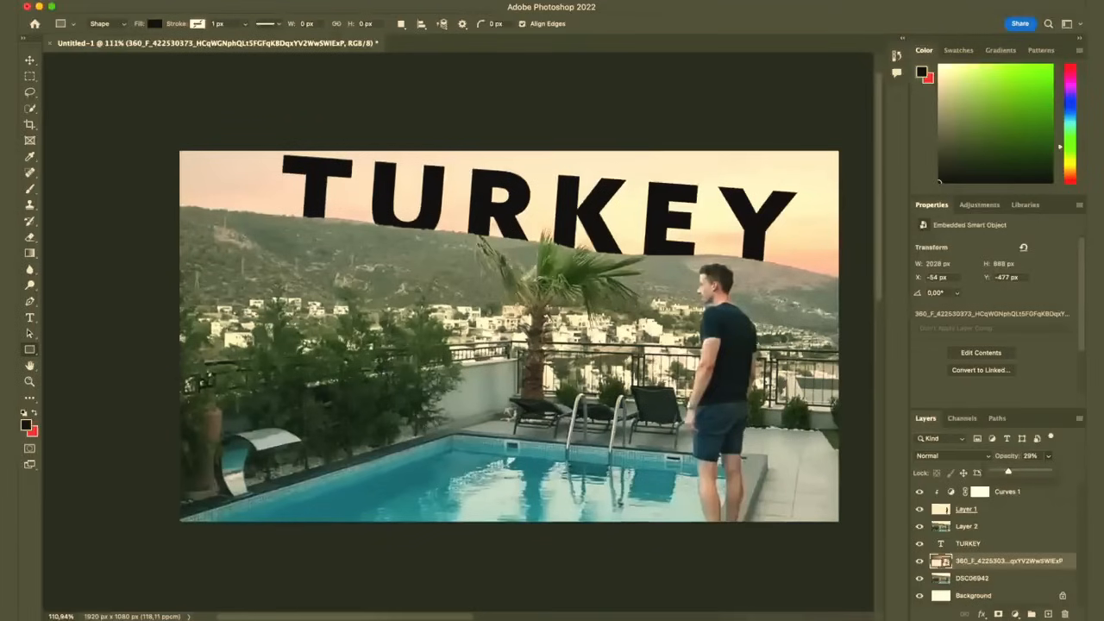
Step: Place the orange sun flare JPEG from the Photoshop tutorial folder above all layers and set its blend mode to Screen
{"action": "left_click", "coordinate": [997, 565]}
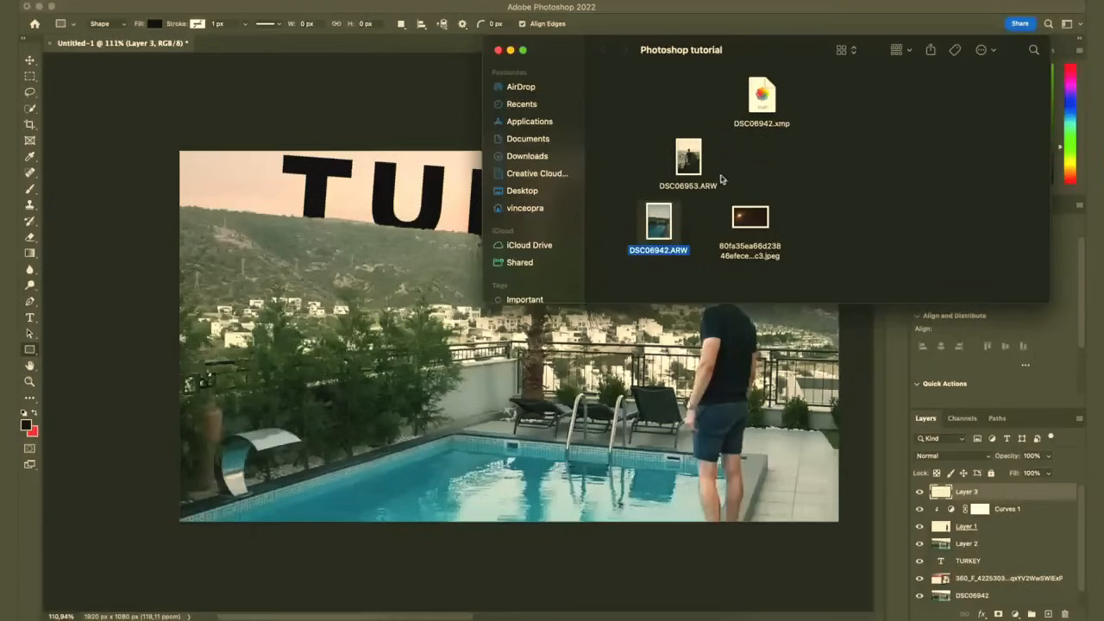
{"action": "left_click", "coordinate": [762, 229]}
{"action": "left_click_drag", "start_coordinate": [764, 231], "coordinate": [435, 242]}
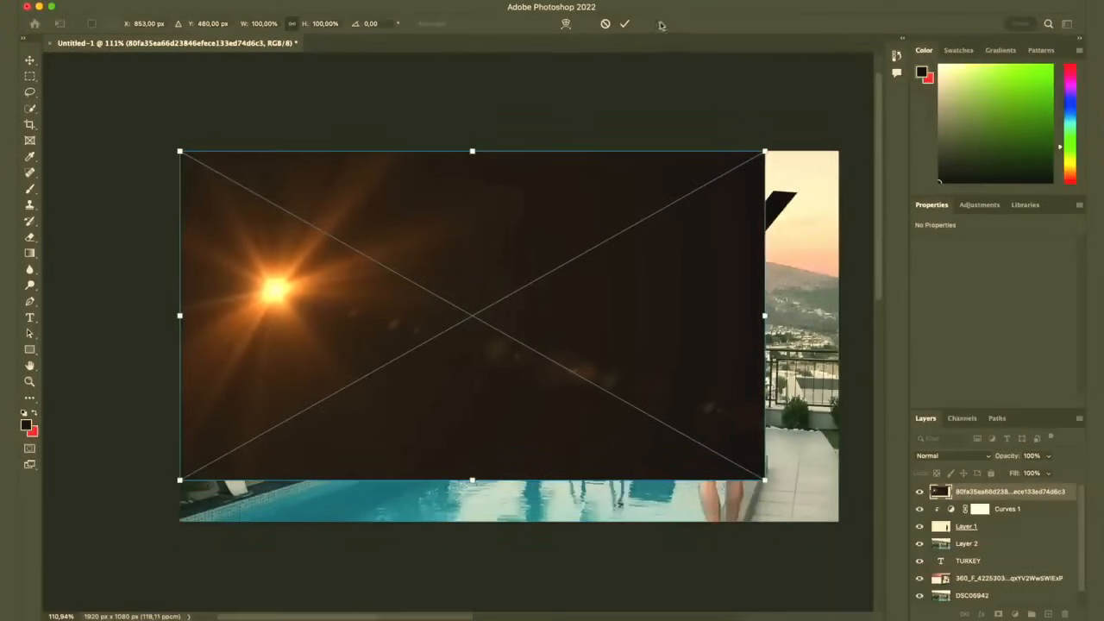
{"action": "left_click", "coordinate": [624, 23]}
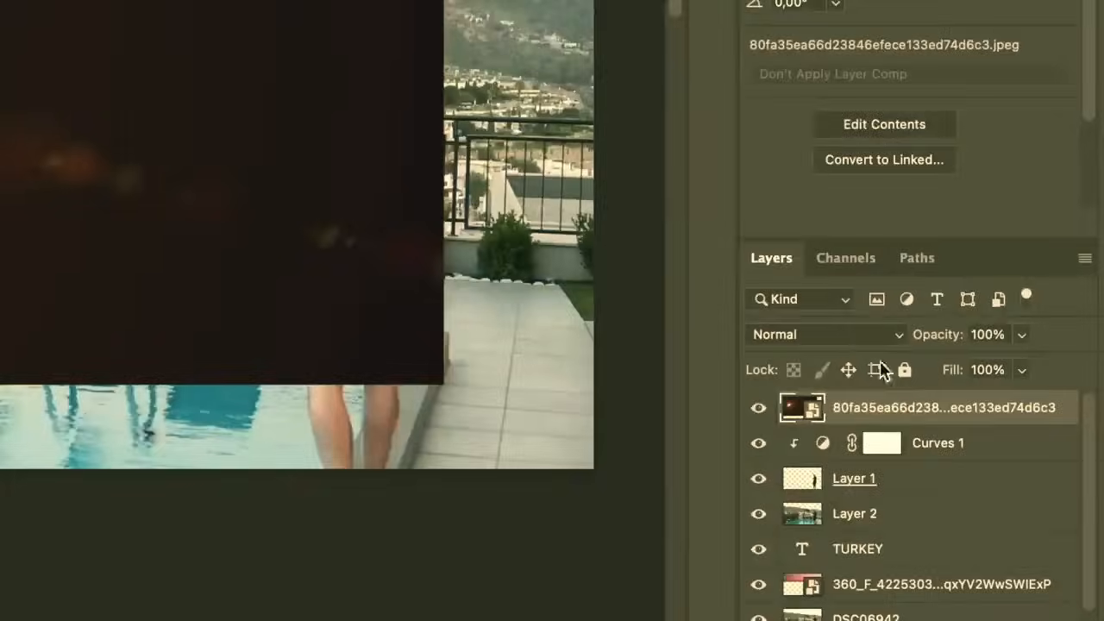
{"action": "left_click", "coordinate": [841, 340]}
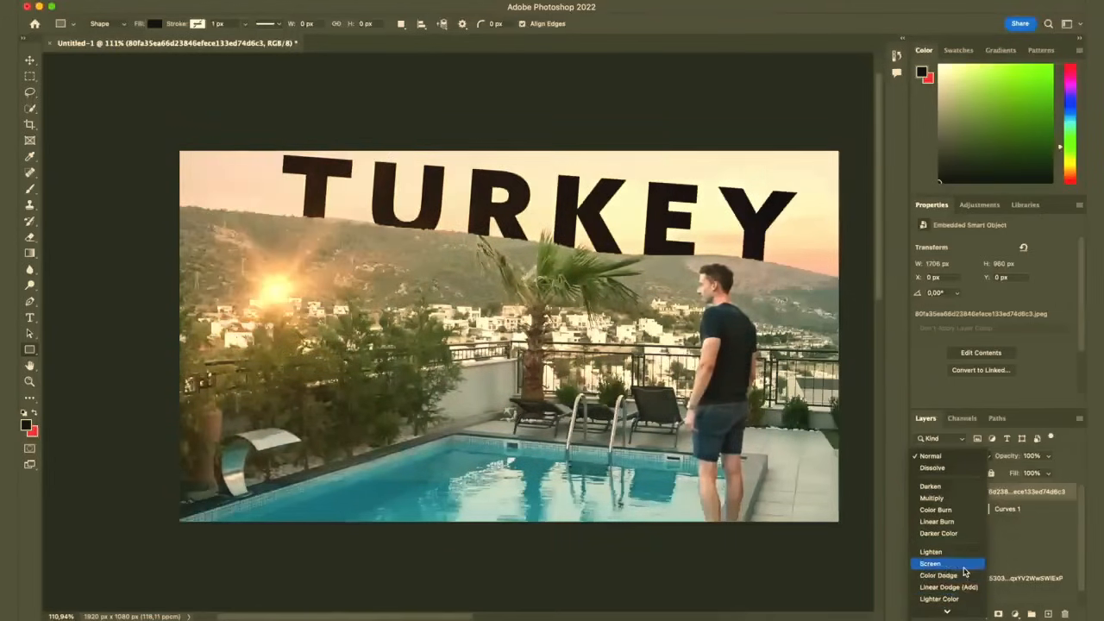
{"action": "left_click", "coordinate": [964, 565]}
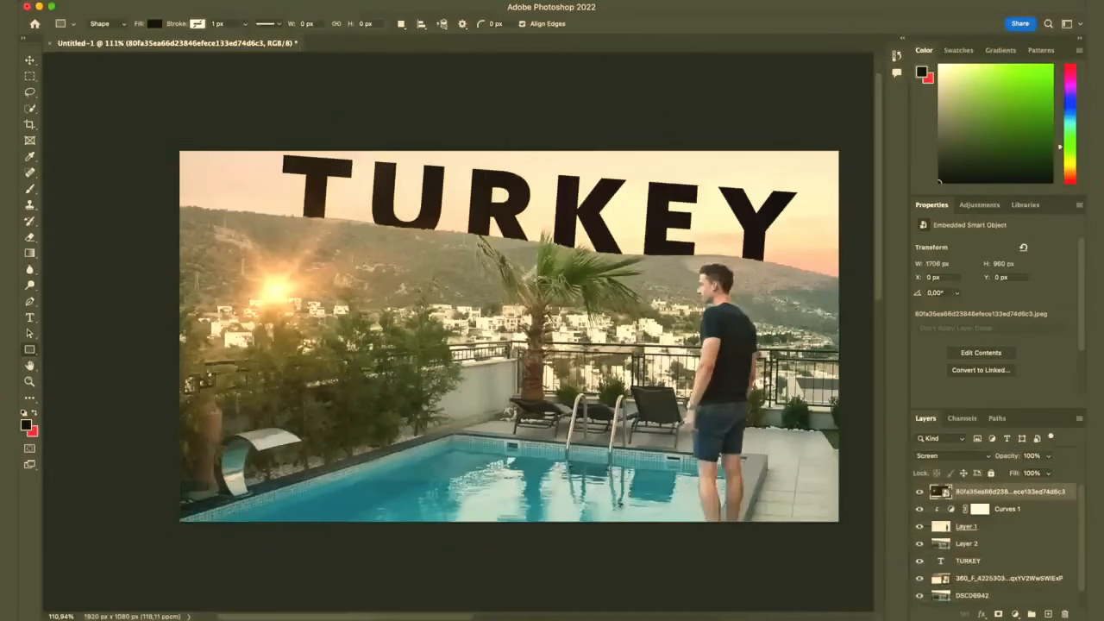
Step: Flip the sun flare layer horizontally and move it so the light falls from the photo's upper-right corner
{"action": "left_click", "coordinate": [30, 60]}
{"action": "left_click_drag", "start_coordinate": [293, 295], "coordinate": [520, 235]}
{"action": "key", "text": "ctrl+t"}
{"action": "right_click", "coordinate": [521, 235]}
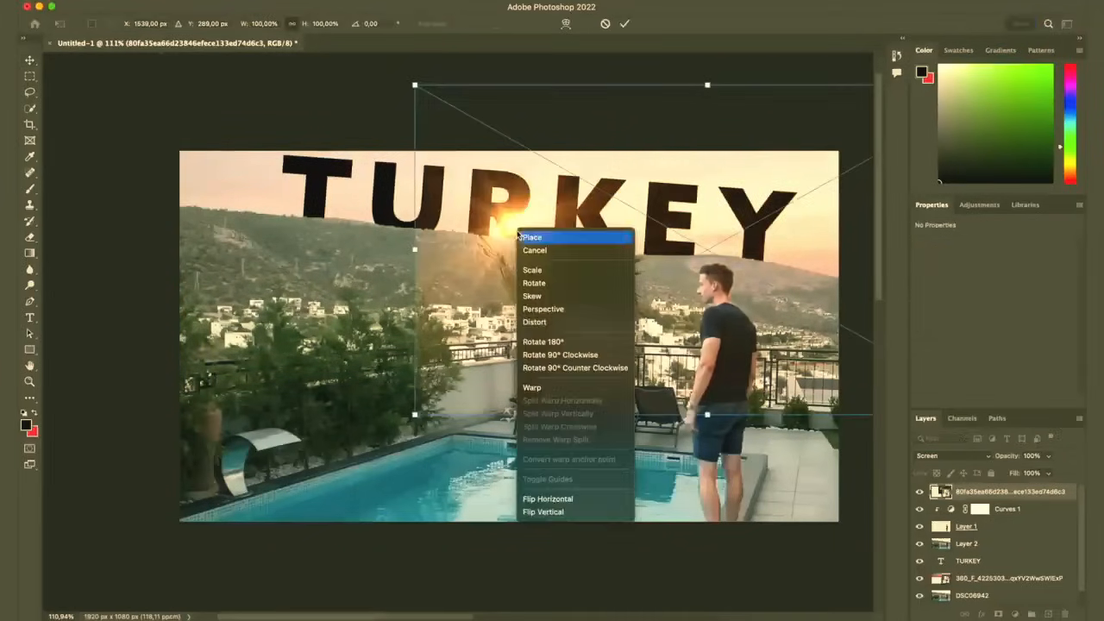
{"action": "left_click", "coordinate": [552, 496]}
{"action": "left_click_drag", "start_coordinate": [756, 223], "coordinate": [691, 198]}
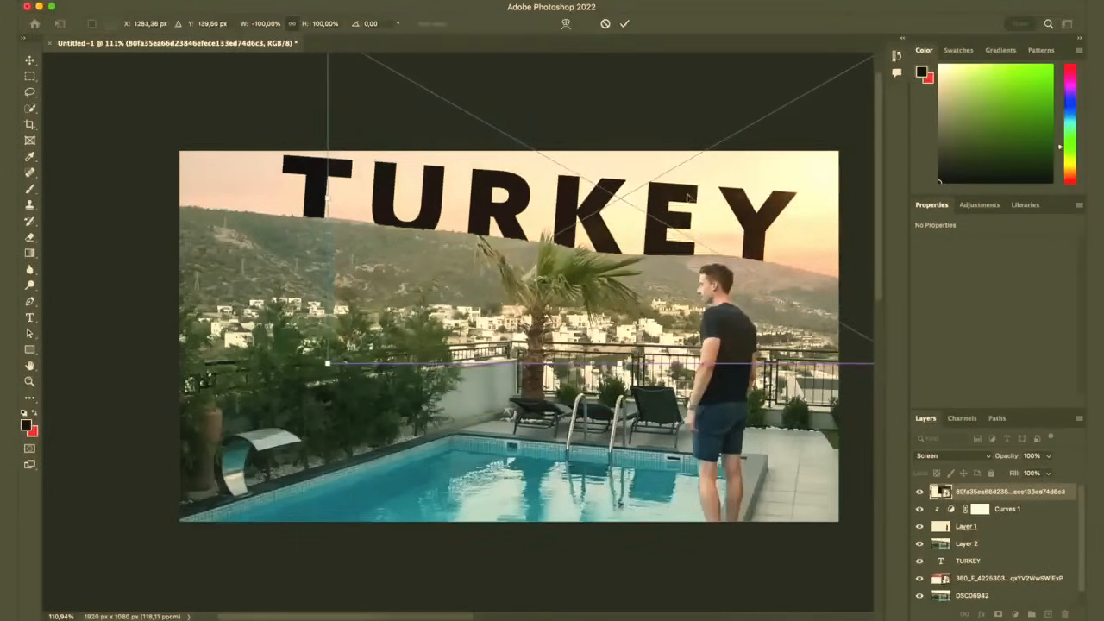
{"action": "left_click", "coordinate": [624, 23]}
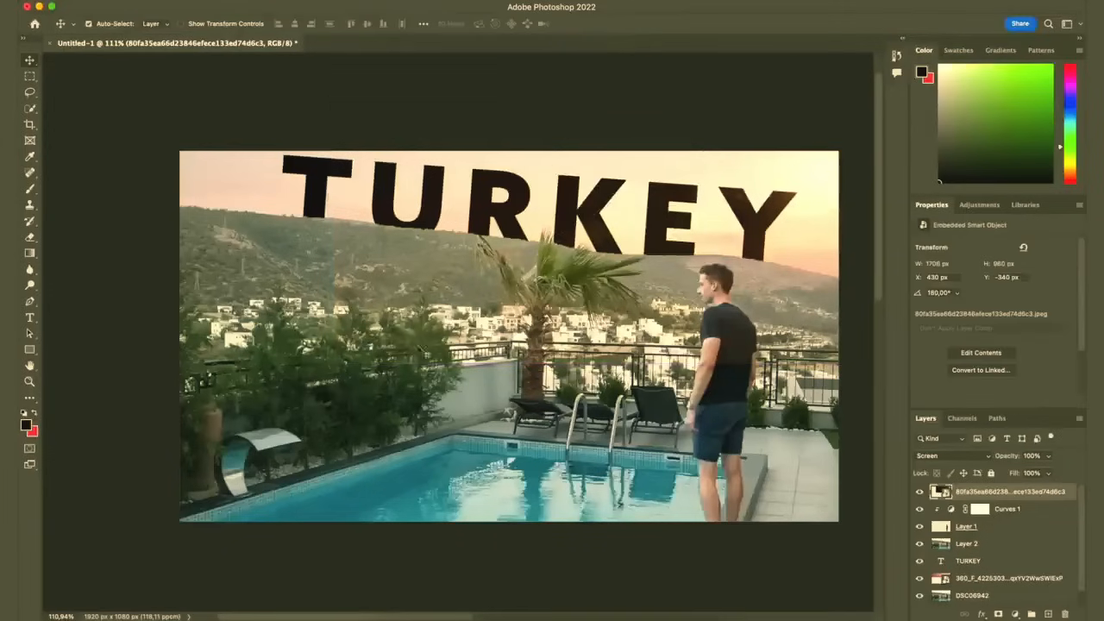
Step: Compare the photo with and without the repositioned sun flare by toggling the flare layer's visibility
{"action": "left_click", "coordinate": [920, 491]}
{"action": "left_click", "coordinate": [919, 491]}
{"action": "left_click", "coordinate": [920, 492]}
{"action": "left_click", "coordinate": [920, 492]}
Step: Rasterize the flare layer and erase its hard edges and the part over the man with a soft eraser, about 380 px at 16% hardness
{"action": "left_click", "coordinate": [32, 237]}
{"action": "left_click", "coordinate": [747, 301]}
{"action": "left_click", "coordinate": [592, 247]}
{"action": "right_click", "coordinate": [838, 345]}
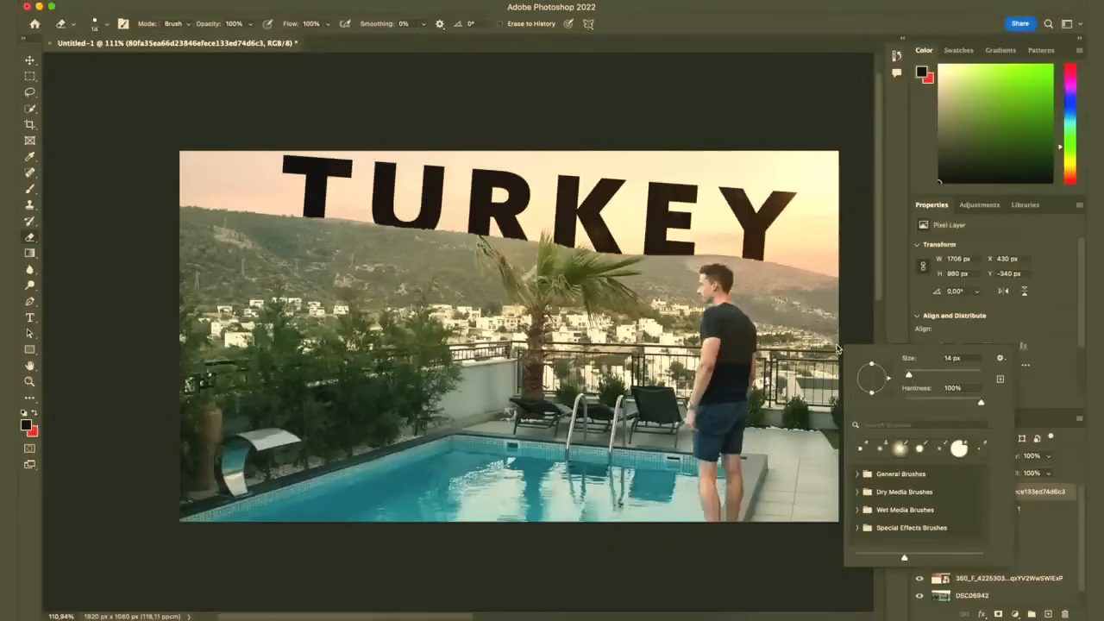
{"action": "left_click_drag", "start_coordinate": [942, 371], "coordinate": [969, 376]}
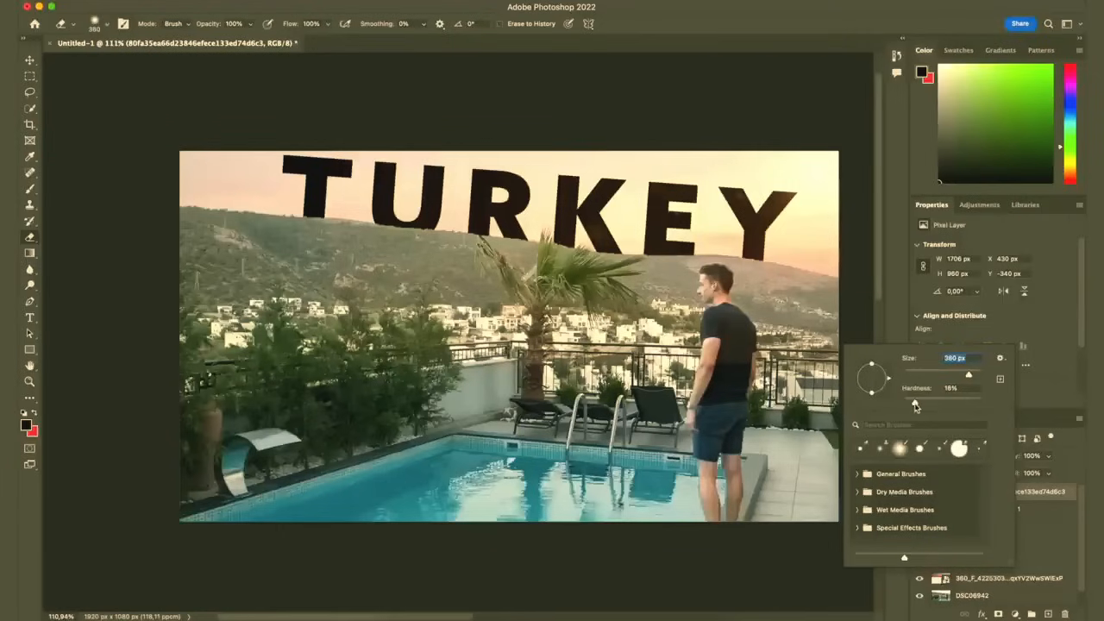
{"action": "key", "text": "Return"}
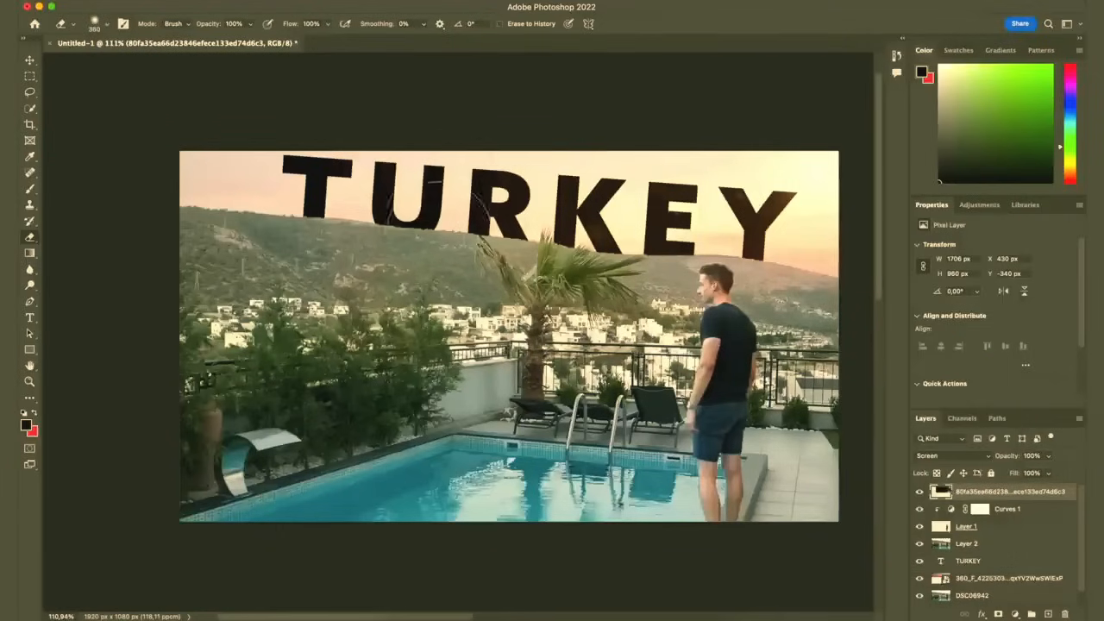
Step: Compare the photo with and without the erased flare layer and review the available blend modes
{"action": "left_click", "coordinate": [920, 492]}
{"action": "left_click", "coordinate": [919, 492]}
{"action": "left_click", "coordinate": [919, 491]}
{"action": "left_click", "coordinate": [920, 492]}
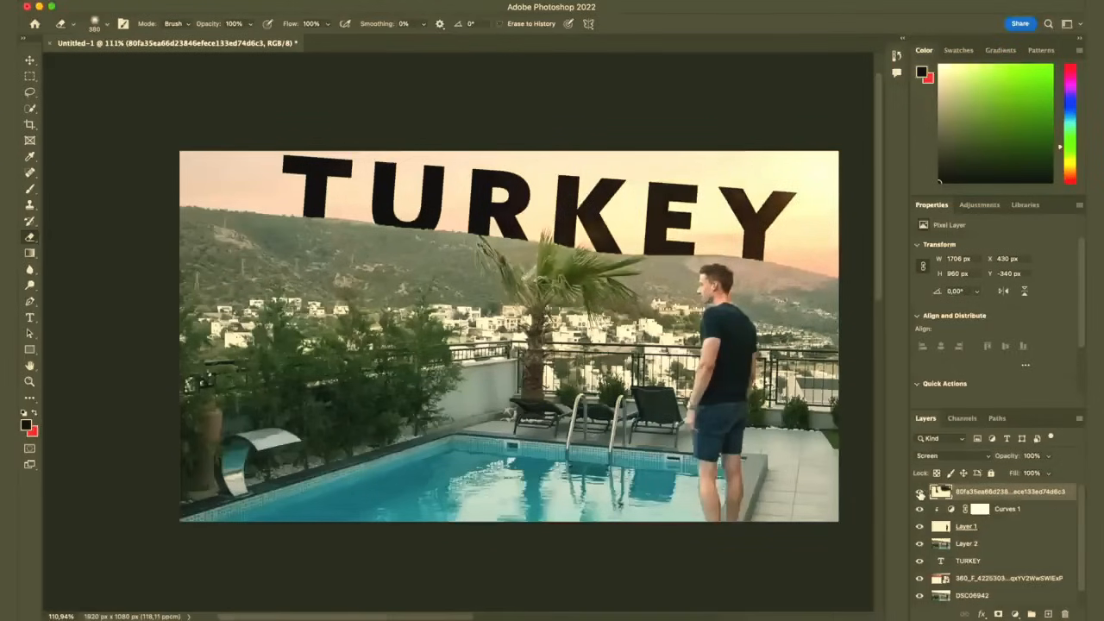
{"action": "left_click", "coordinate": [920, 492]}
{"action": "left_click", "coordinate": [919, 492]}
{"action": "left_click", "coordinate": [955, 457]}
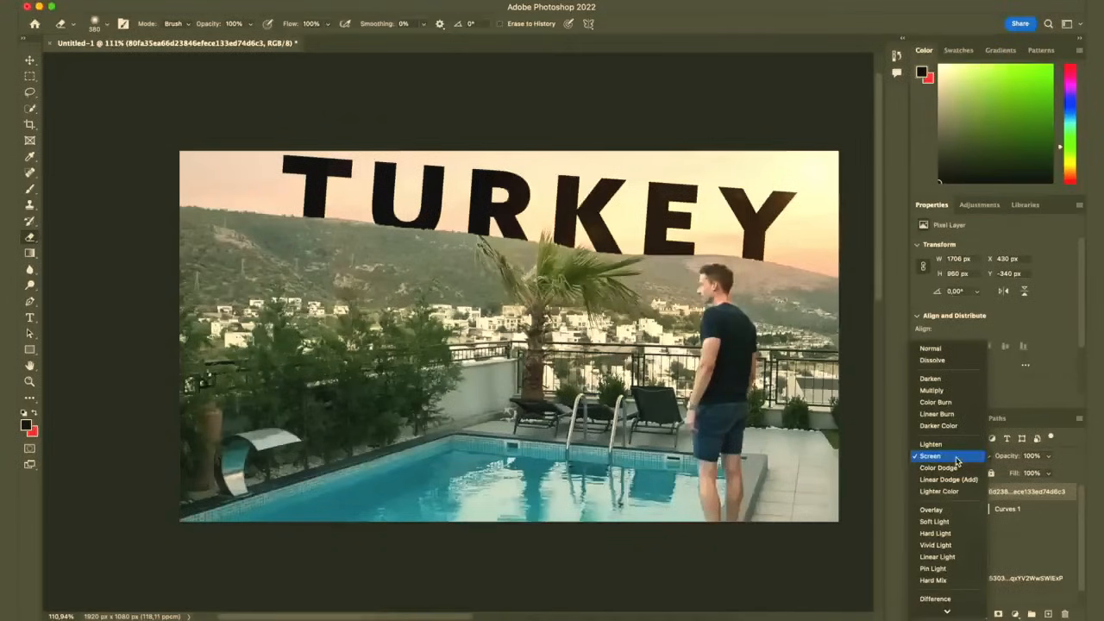
{"action": "left_click", "coordinate": [1018, 448]}
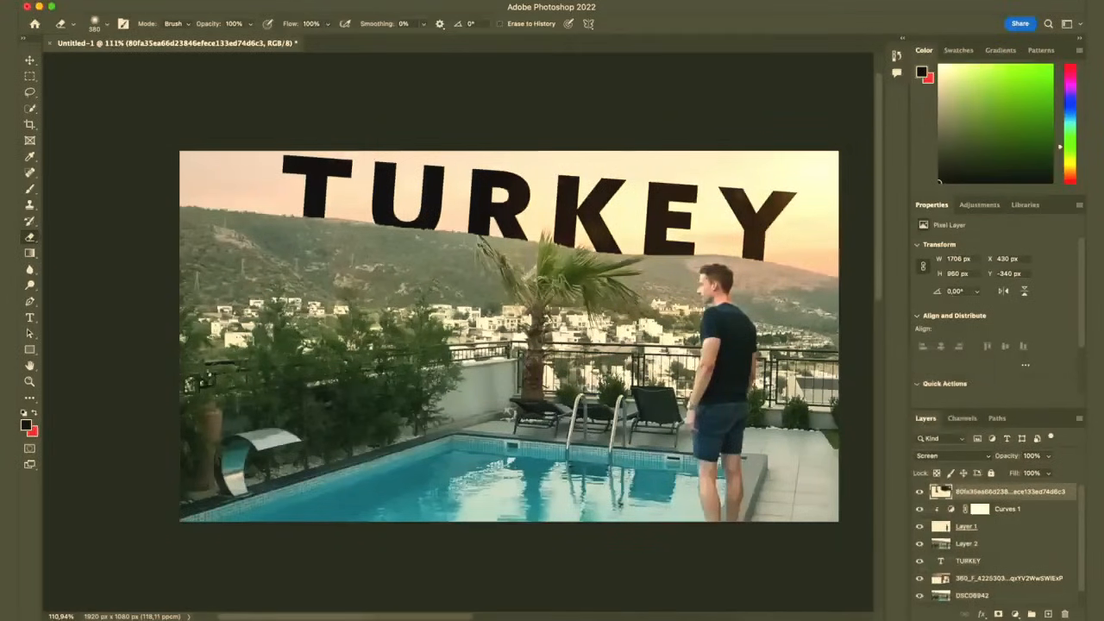
{"action": "scroll", "coordinate": [508, 337], "scroll_direction": "down", "scroll_amount": 2}
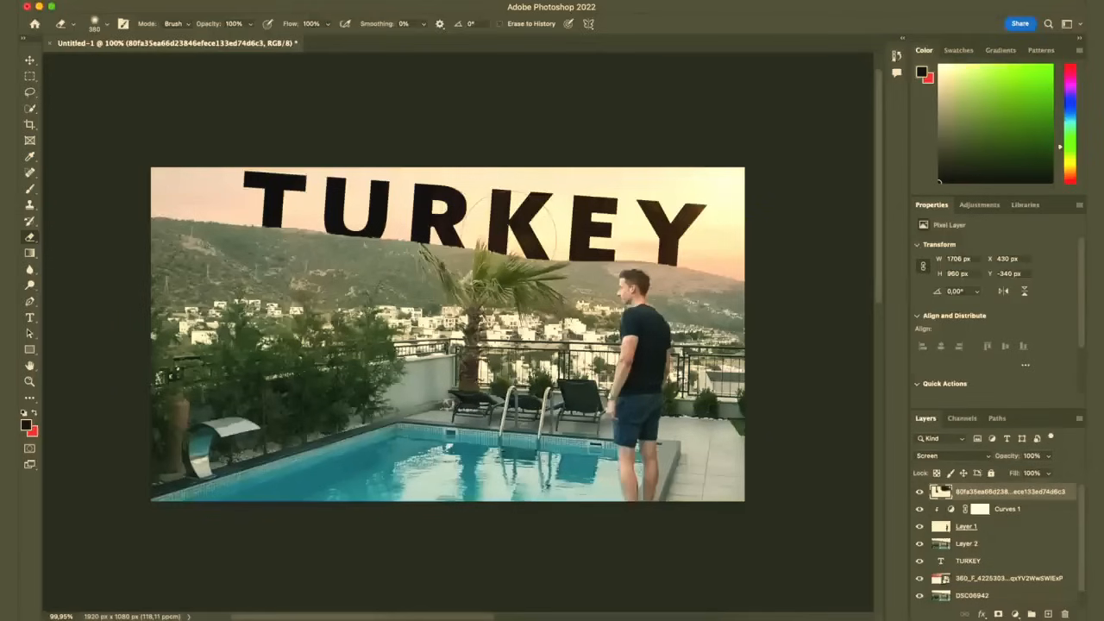
{"action": "left_click", "coordinate": [900, 58]}
{"action": "left_click", "coordinate": [901, 59]}
{"action": "scroll", "coordinate": [524, 301], "scroll_direction": "down", "scroll_amount": 3}
{"action": "scroll", "coordinate": [523, 301], "scroll_direction": "up", "scroll_amount": 4}
{"action": "scroll", "coordinate": [447, 335], "scroll_direction": "down", "scroll_amount": 1}
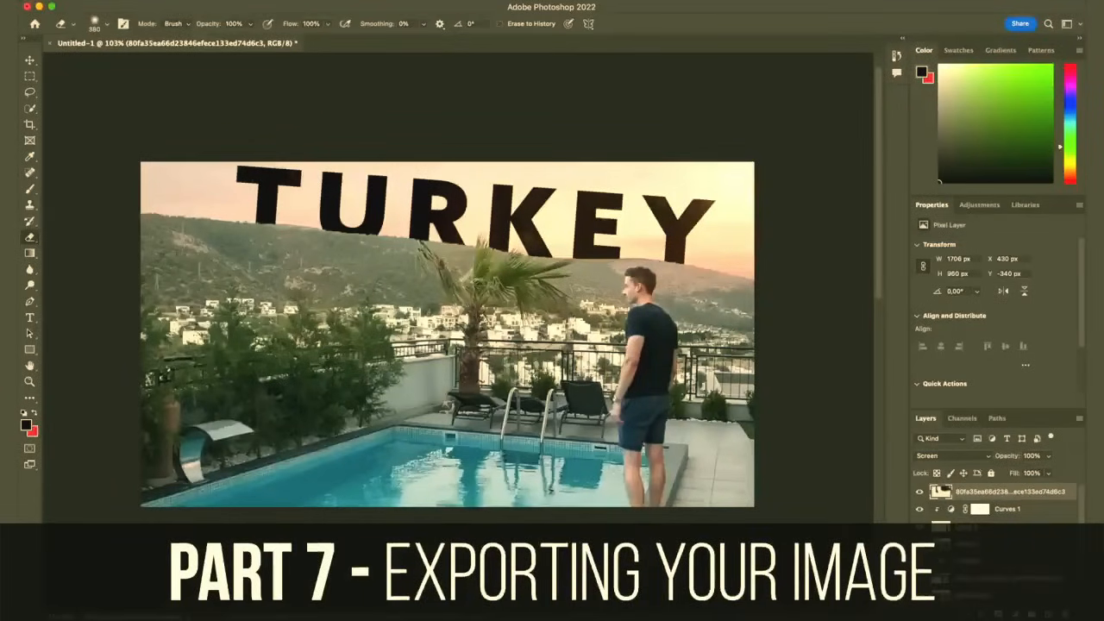
Step: Start saving a copy of the document on the computer, named Picture, with the Desktop as its location
{"action": "left_click", "coordinate": [121, 2]}
{"action": "mouse_move", "coordinate": [141, 166]}
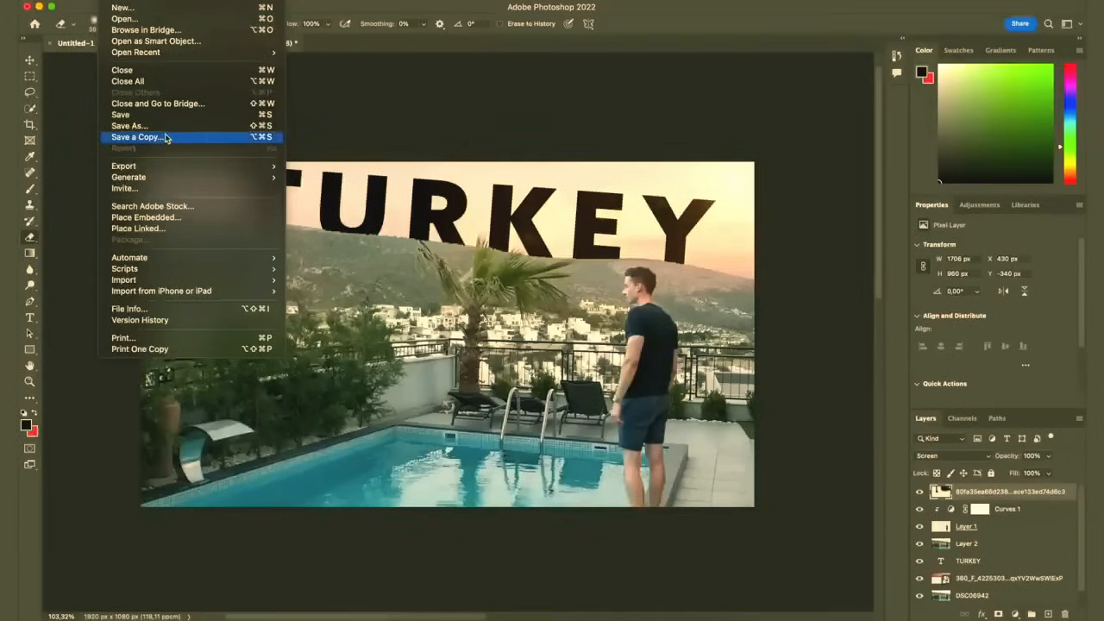
{"action": "left_click", "coordinate": [166, 138]}
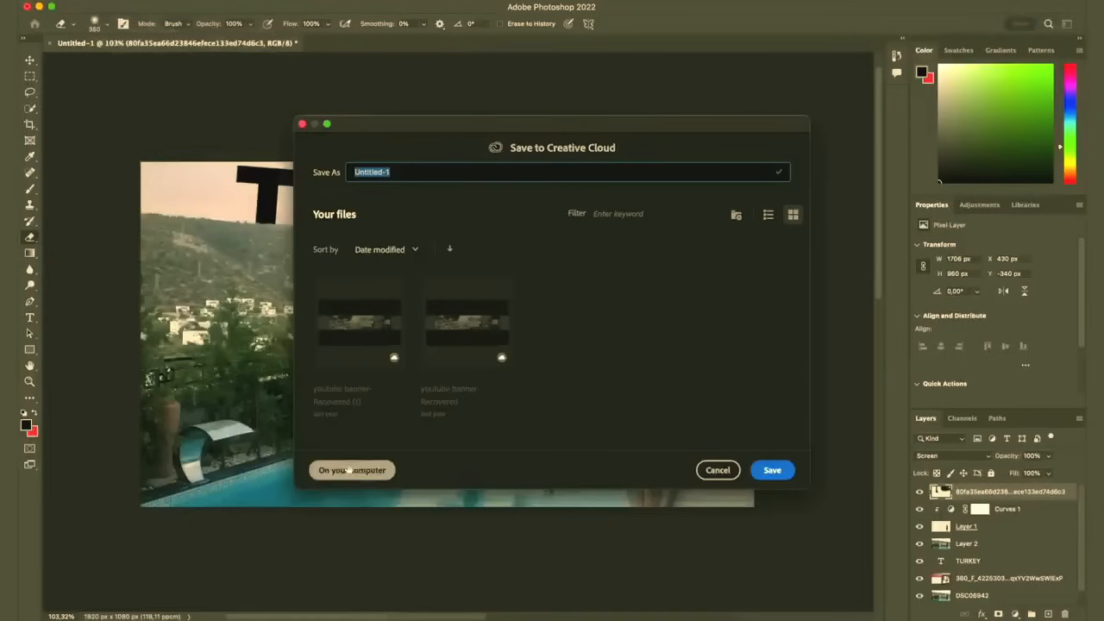
{"action": "left_click", "coordinate": [354, 471]}
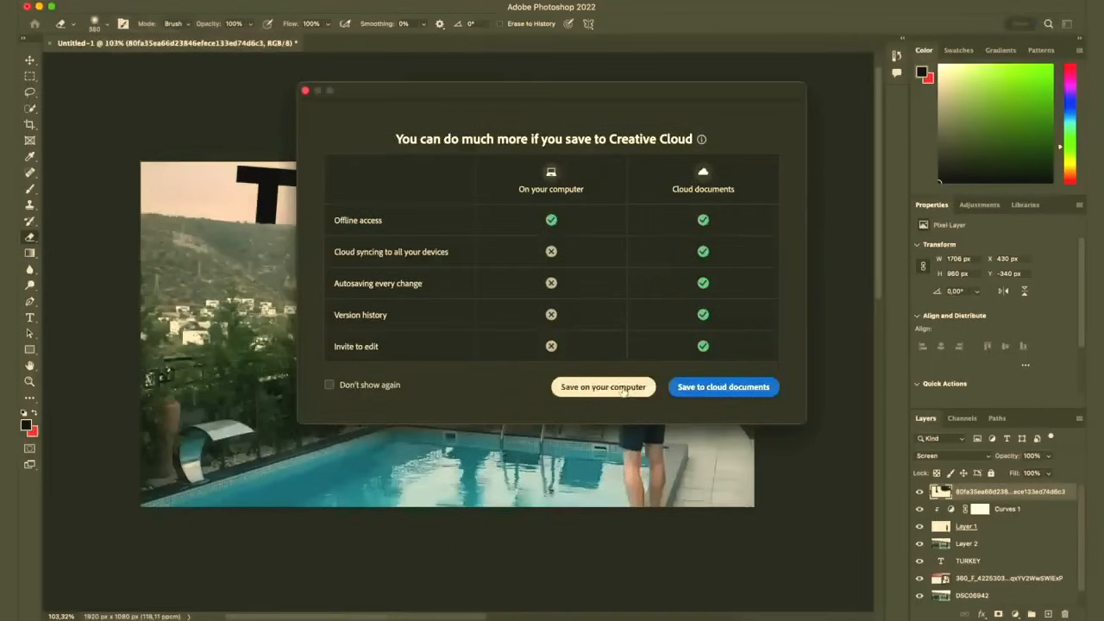
{"action": "left_click", "coordinate": [609, 389]}
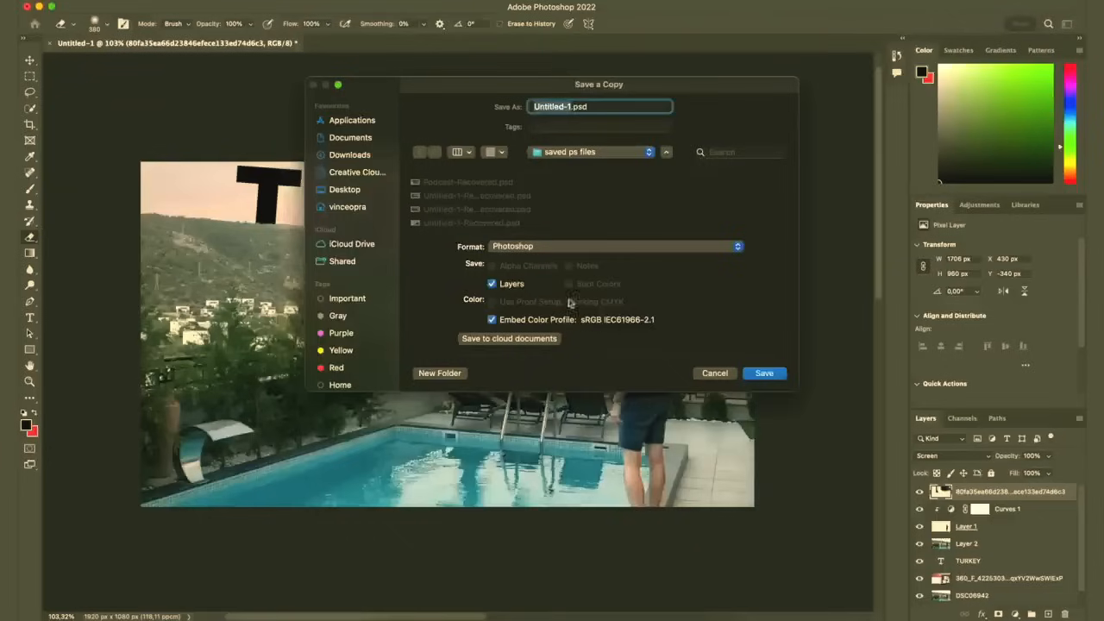
{"action": "key", "text": "BackSpace"}
{"action": "type", "text": "Ficture"}
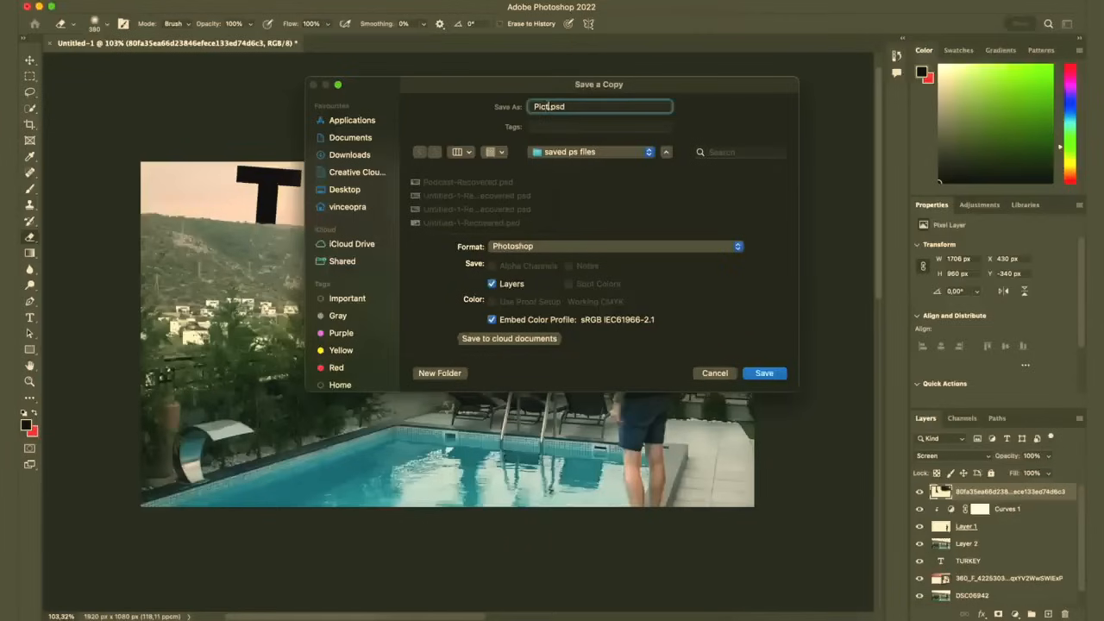
{"action": "left_click", "coordinate": [578, 153]}
{"action": "left_click", "coordinate": [586, 167]}
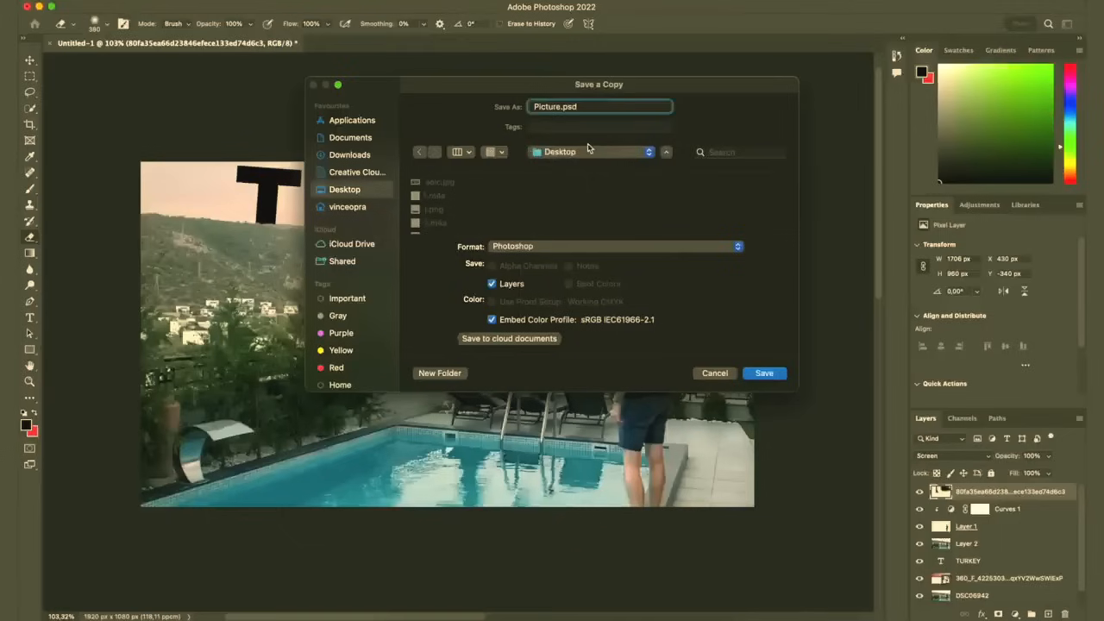
Step: Set the copy's format to JPEG and save it at Maximum quality 12 with the Baseline ("Standard") option
{"action": "left_click", "coordinate": [567, 246]}
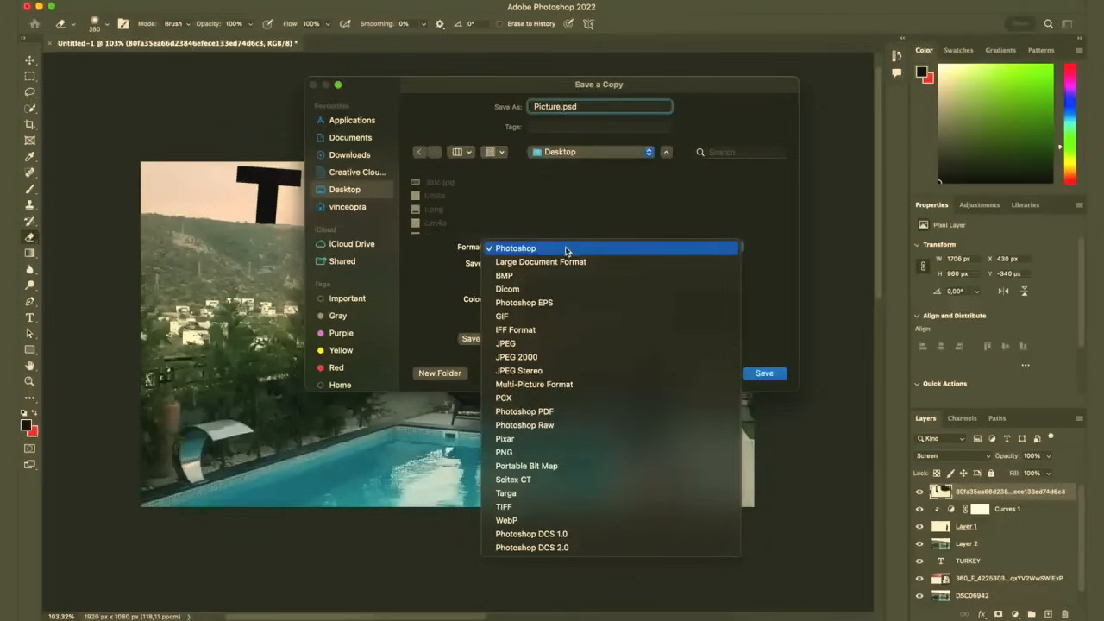
{"action": "left_click", "coordinate": [547, 344]}
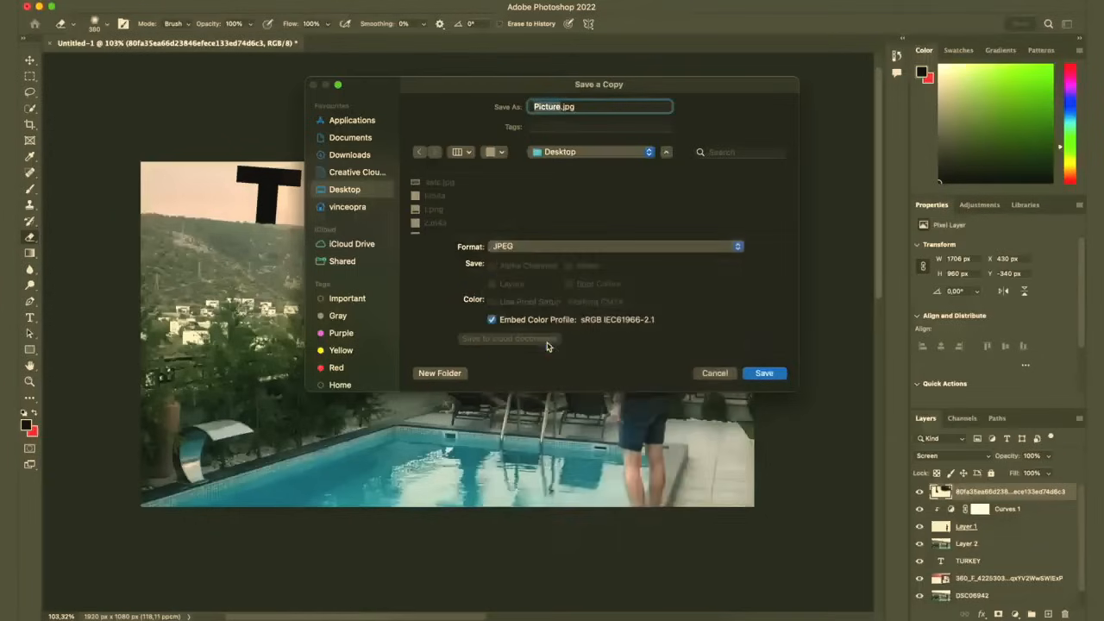
{"action": "left_click", "coordinate": [765, 372]}
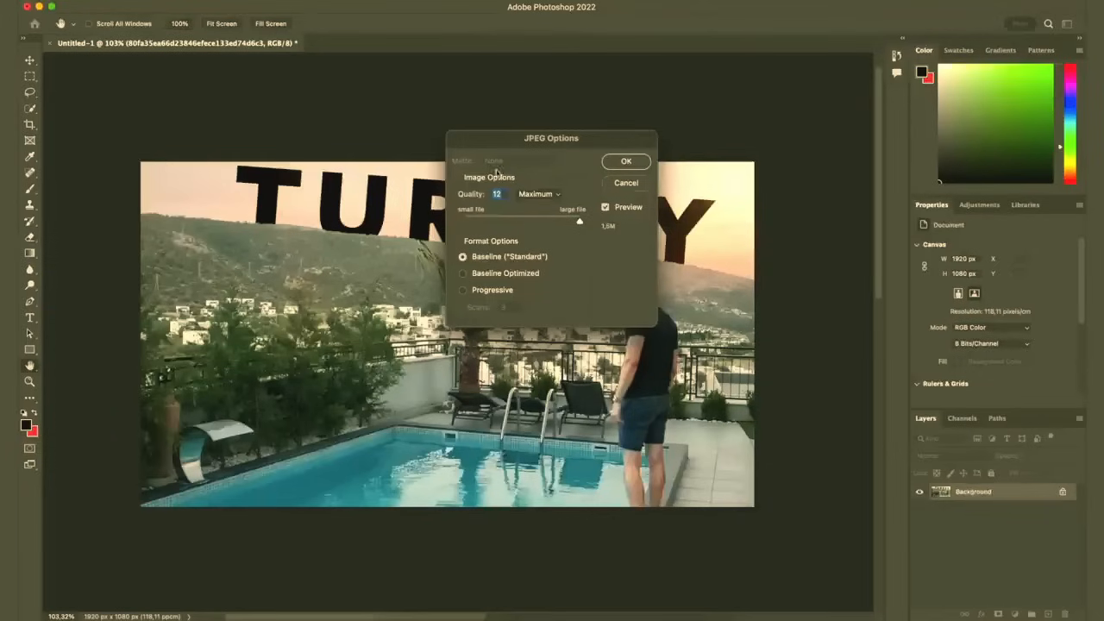
{"action": "left_click", "coordinate": [642, 163]}
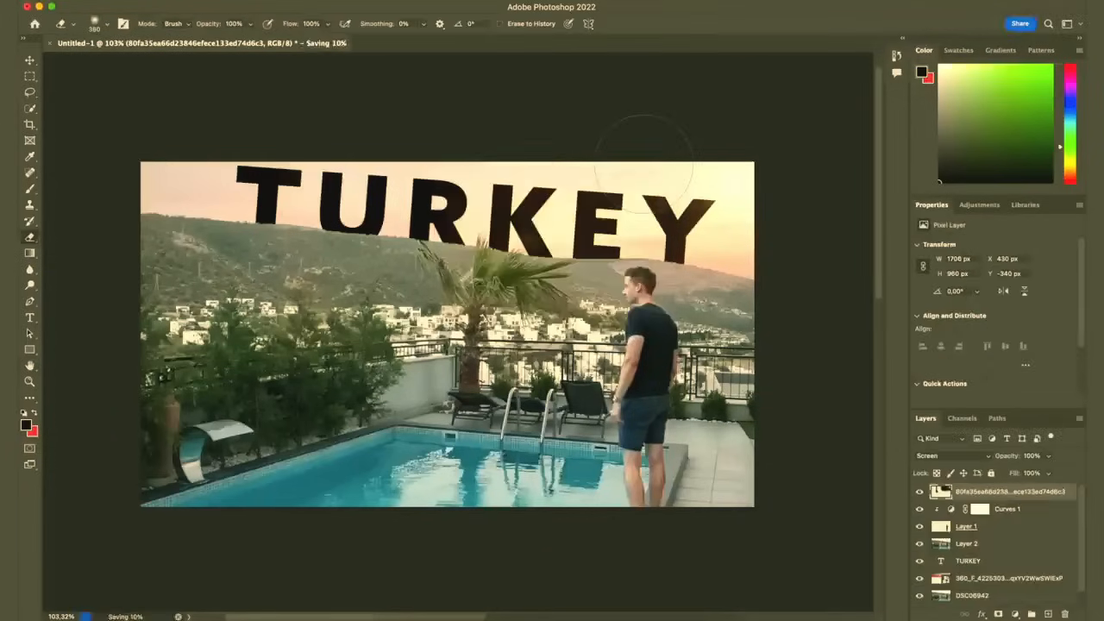